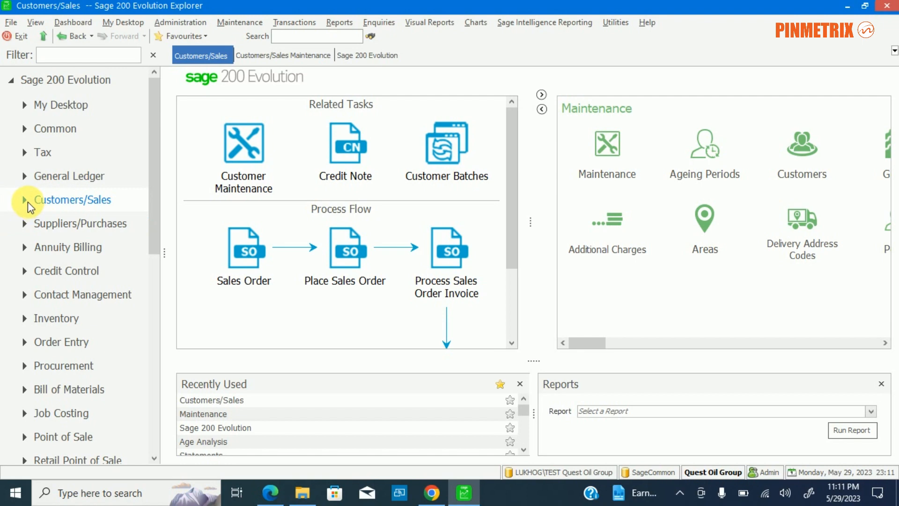
Open the customer Statements report from the Customers/Sales reports.
{"action": "left_click", "coordinate": [24, 200]}
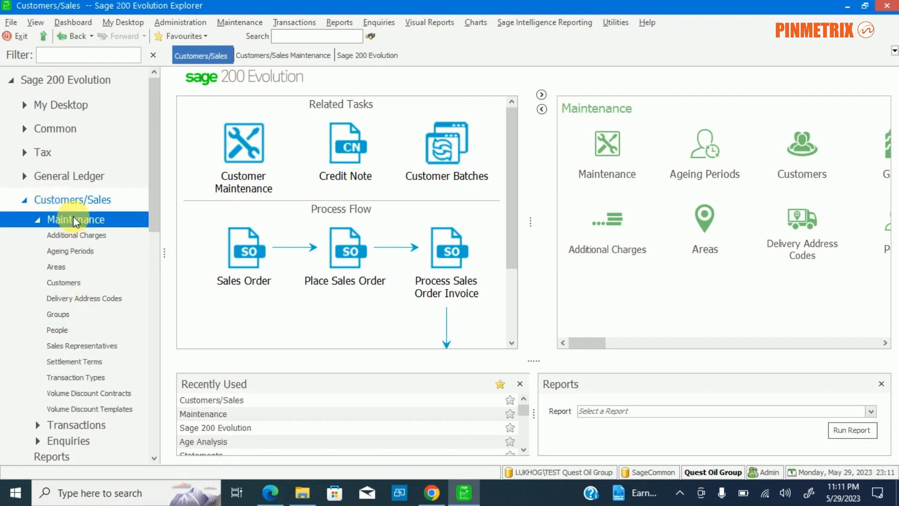
{"action": "left_click", "coordinate": [341, 27]}
{"action": "mouse_move", "coordinate": [369, 117]}
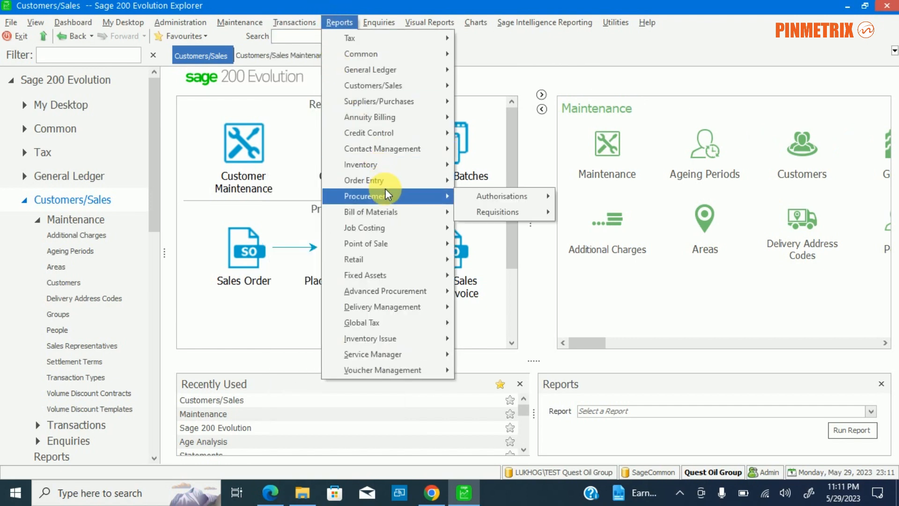
{"action": "mouse_move", "coordinate": [379, 134]}
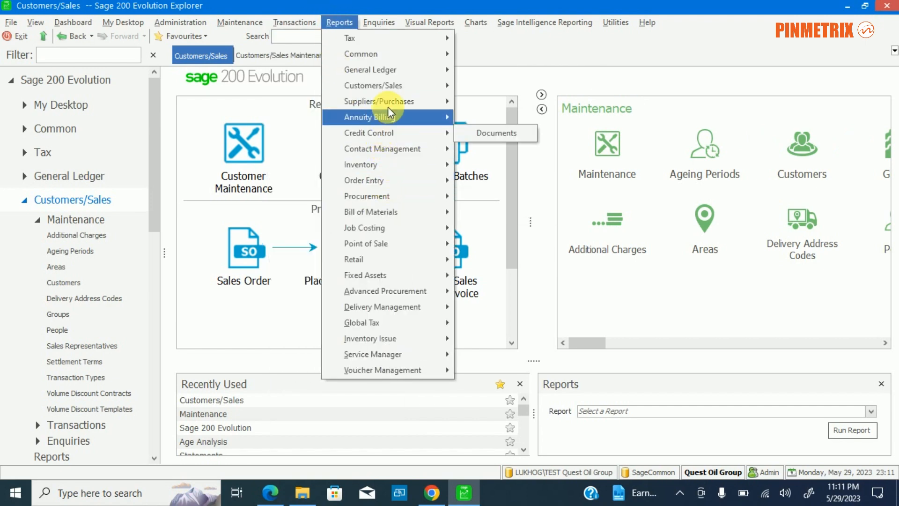
{"action": "mouse_move", "coordinate": [389, 91]}
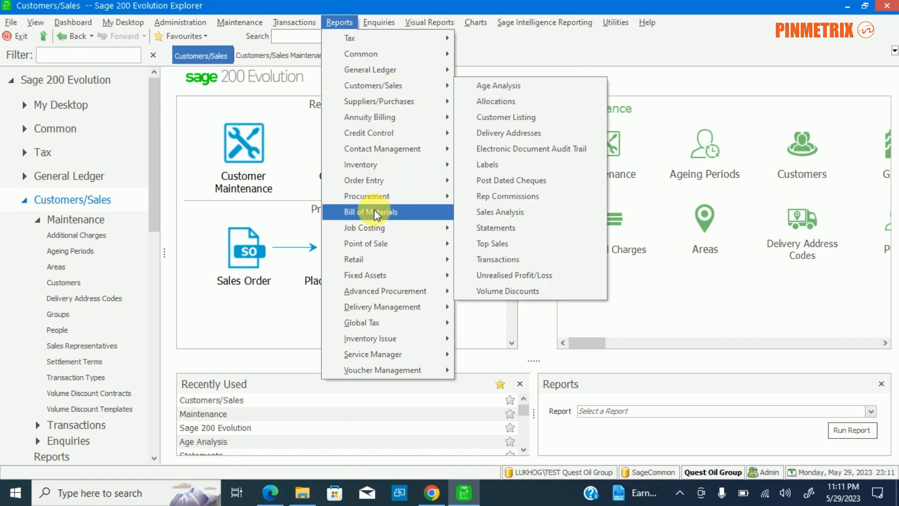
{"action": "mouse_move", "coordinate": [375, 260]}
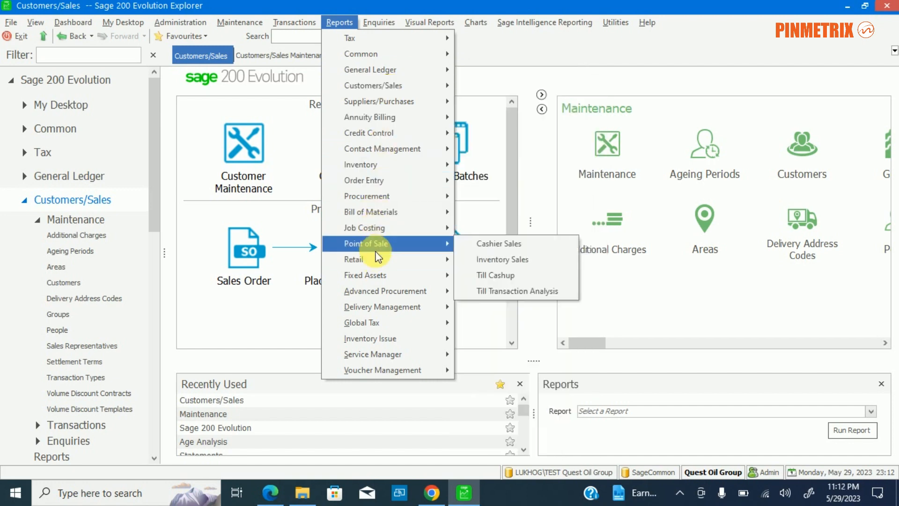
{"action": "mouse_move", "coordinate": [374, 311]}
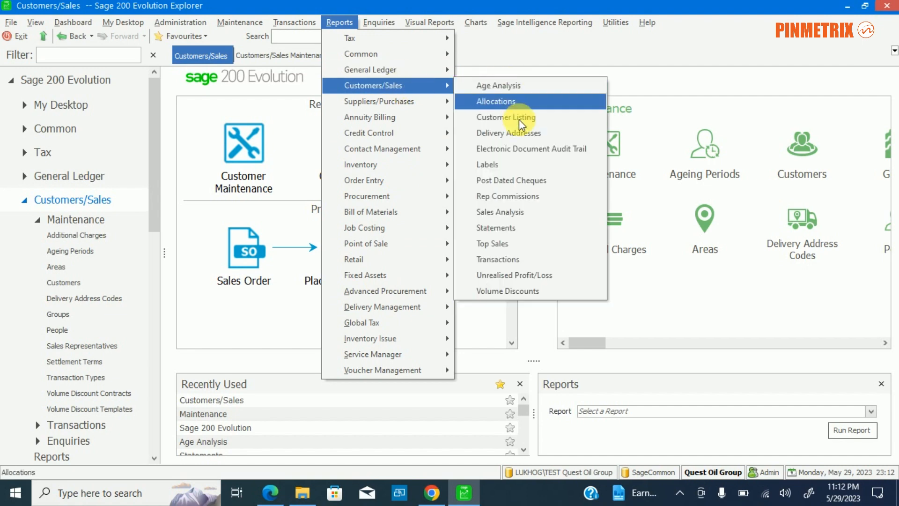
{"action": "left_click", "coordinate": [528, 228]}
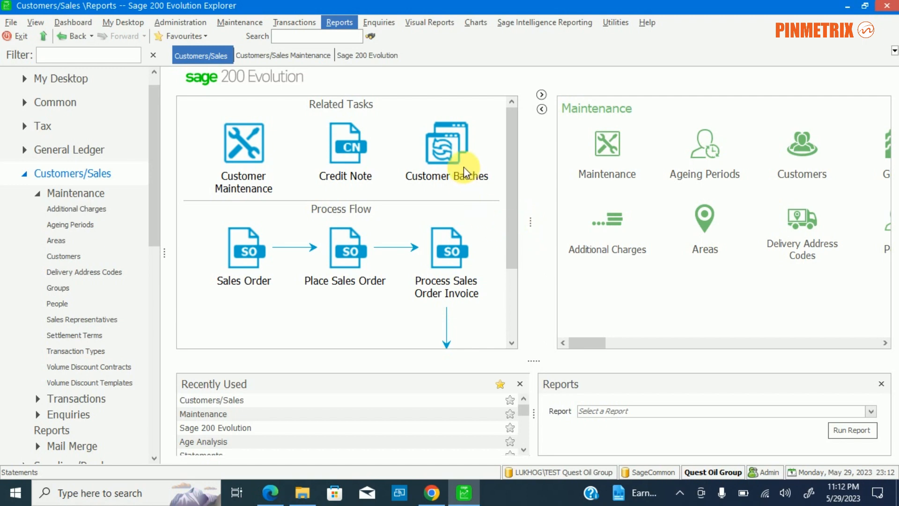
{"action": "left_click", "coordinate": [474, 176]}
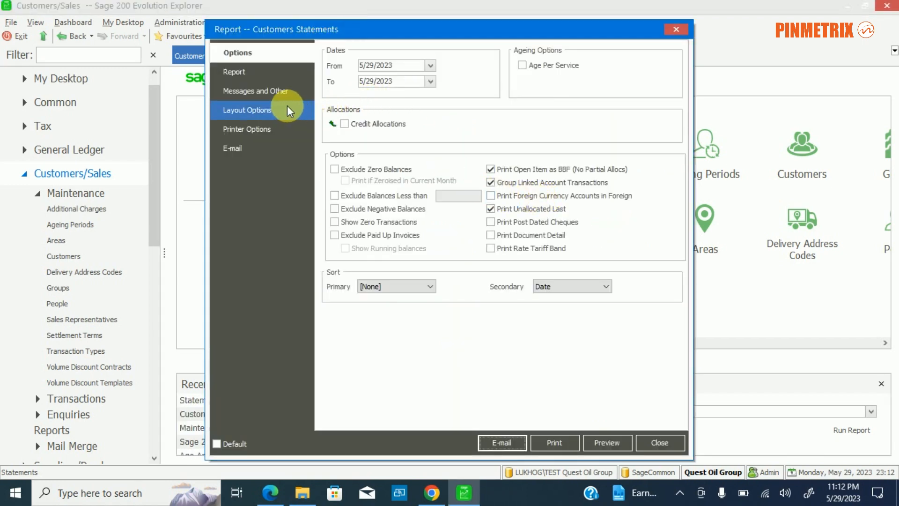
Set the statement's From date to November 1, 2022.
{"action": "left_click", "coordinate": [430, 65]}
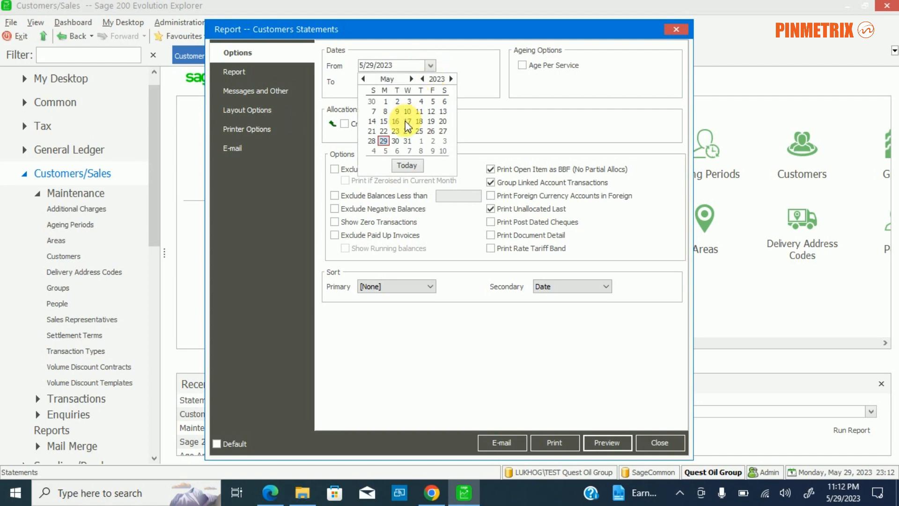
{"action": "left_click", "coordinate": [363, 78]}
{"action": "left_click", "coordinate": [363, 79]}
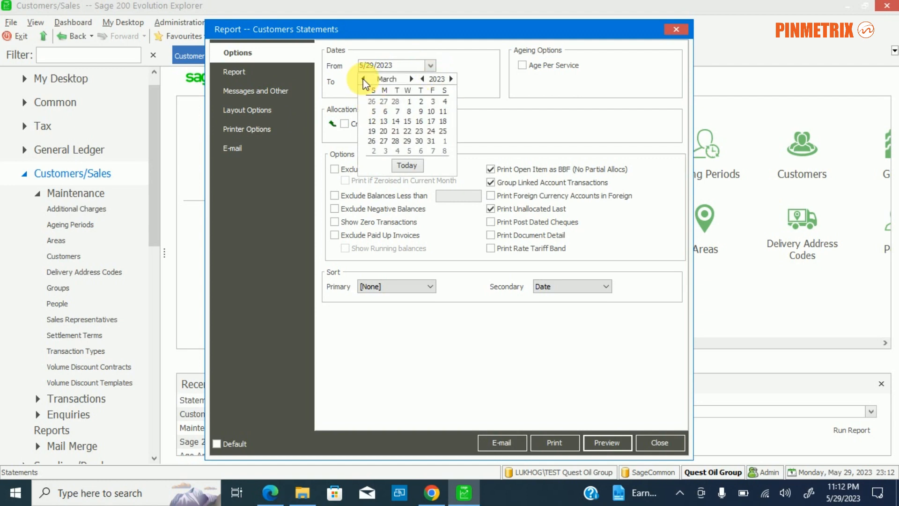
{"action": "left_click", "coordinate": [363, 78]}
{"action": "left_click", "coordinate": [363, 78]}
{"action": "left_click", "coordinate": [363, 79]}
{"action": "left_click", "coordinate": [363, 78]}
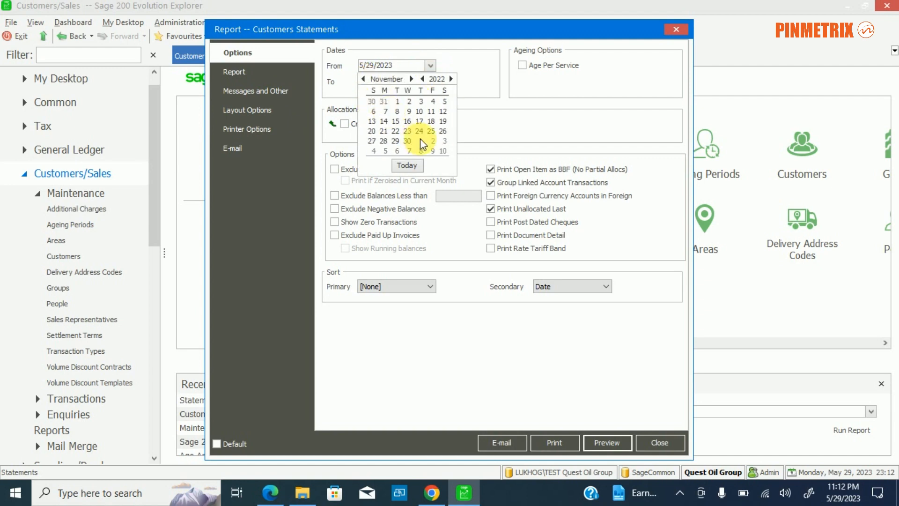
{"action": "left_click", "coordinate": [396, 100]}
Limit the statement's customer range to the CASH (Cash Customer) account for both From and To.
{"action": "left_click", "coordinate": [275, 75]}
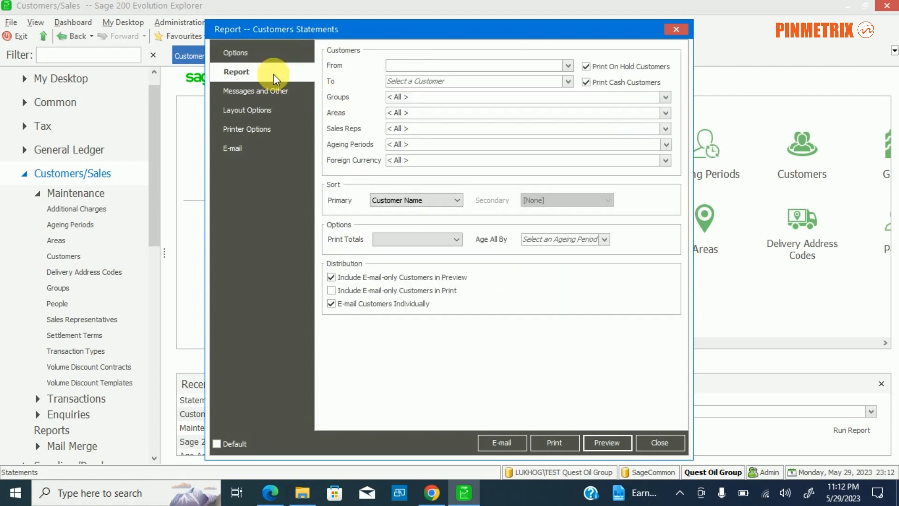
{"action": "left_click", "coordinate": [569, 66]}
{"action": "left_click", "coordinate": [448, 93]}
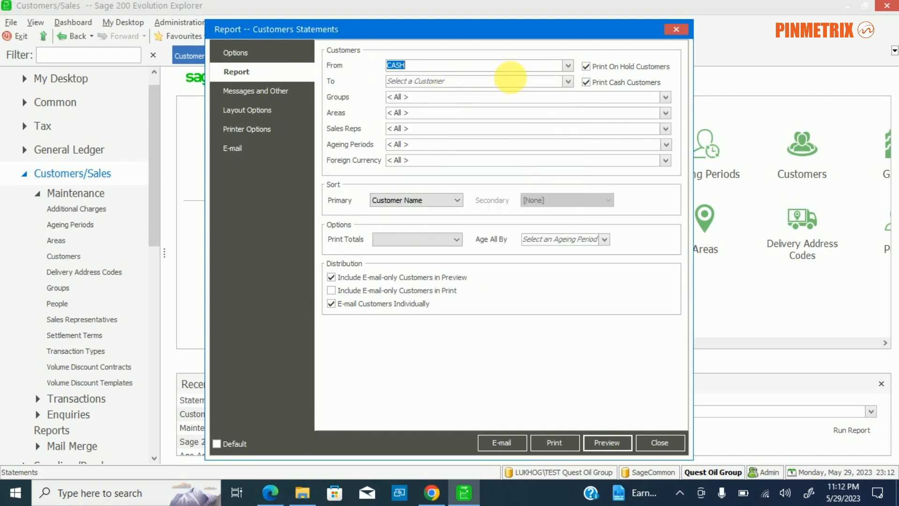
{"action": "left_click", "coordinate": [567, 82]}
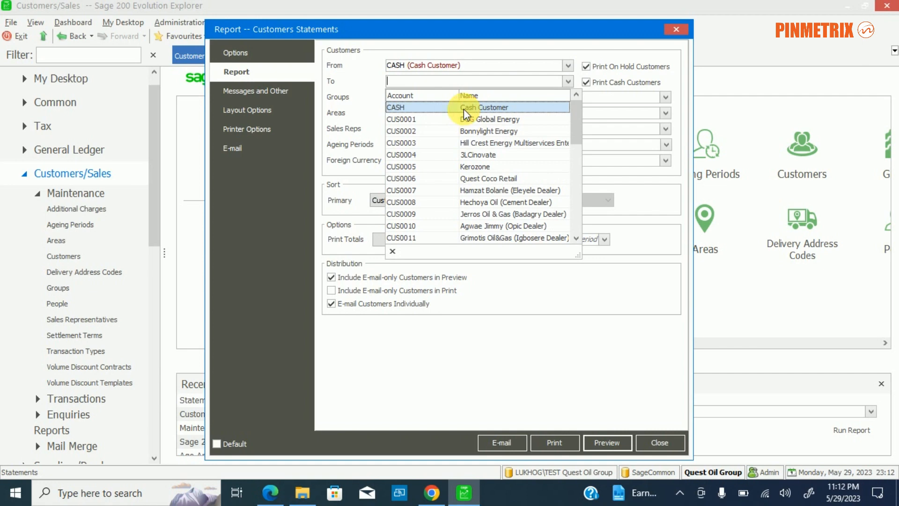
{"action": "left_click", "coordinate": [464, 109]}
Preview the Cash Customer statement, and close both the preview and the report window.
{"action": "left_click", "coordinate": [607, 443]}
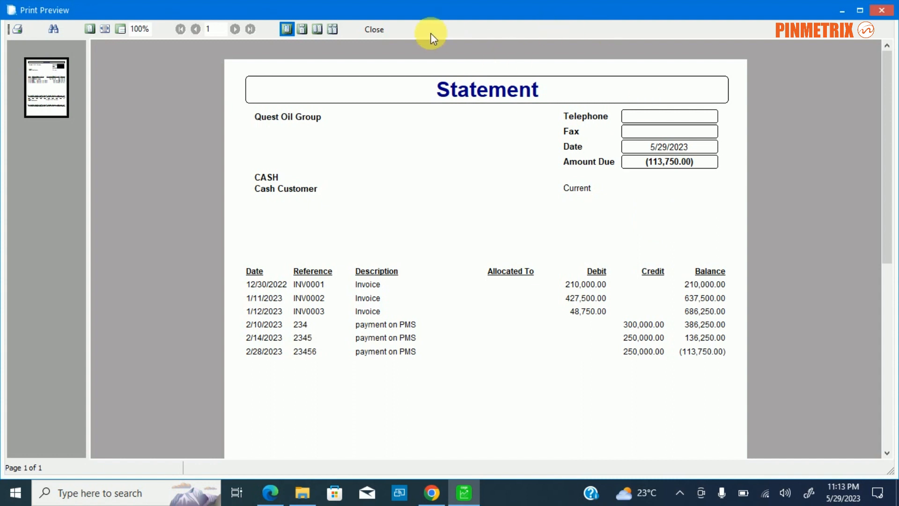
{"action": "left_click", "coordinate": [375, 31]}
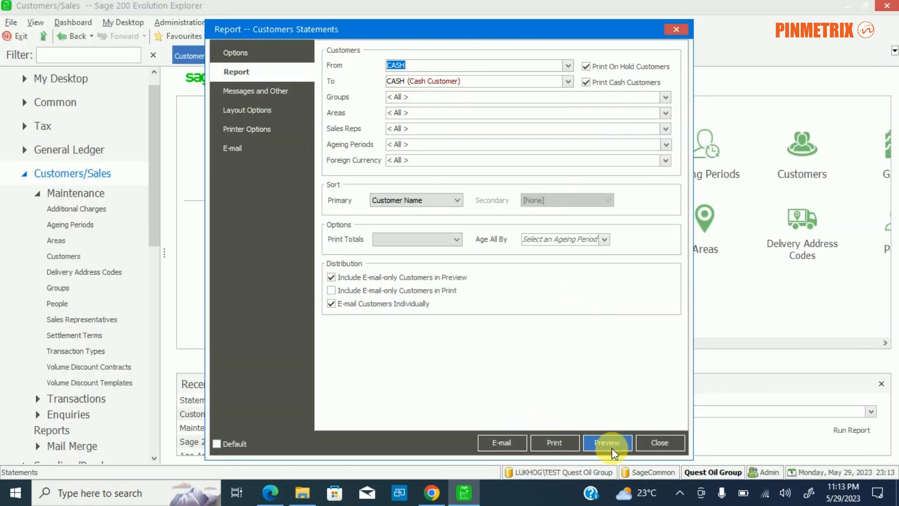
{"action": "left_click", "coordinate": [673, 444]}
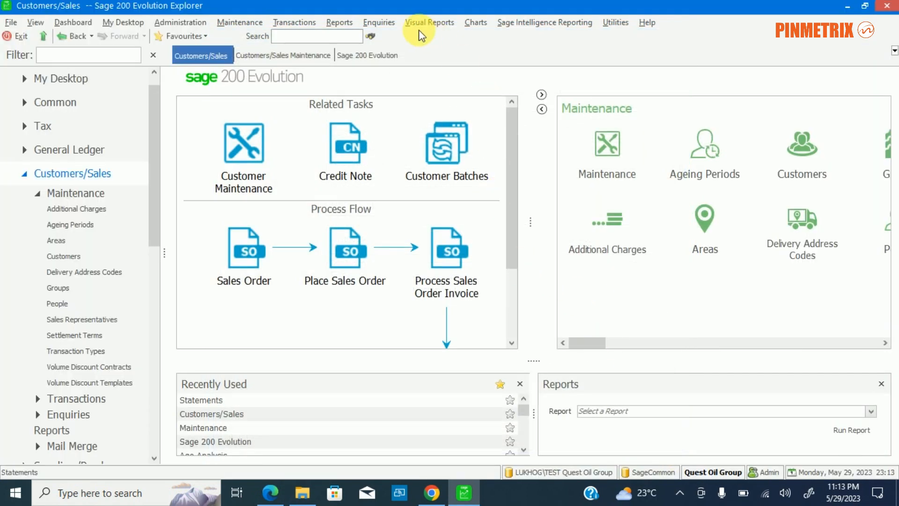
Open the Customers/Sales Age Analysis report and set its customer range from CASH to CASH.
{"action": "left_click", "coordinate": [338, 22]}
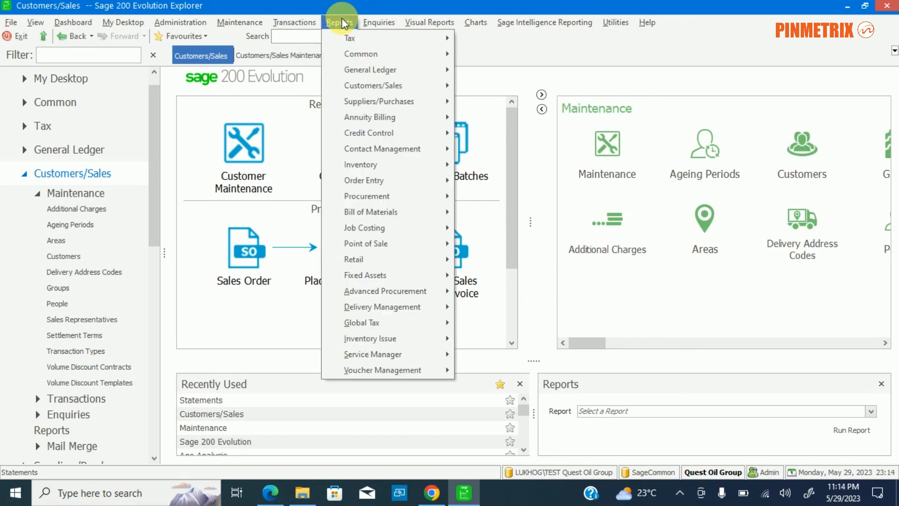
{"action": "mouse_move", "coordinate": [388, 259]}
{"action": "mouse_move", "coordinate": [416, 90]}
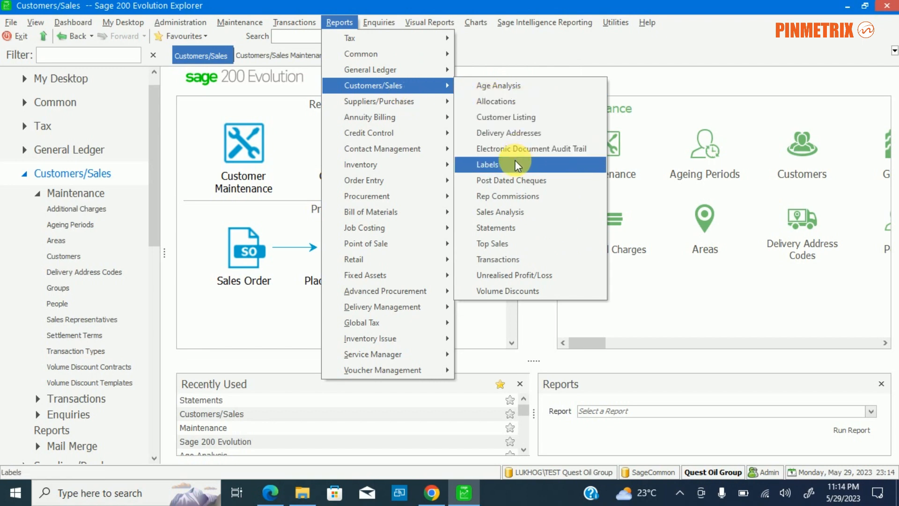
{"action": "left_click", "coordinate": [528, 87]}
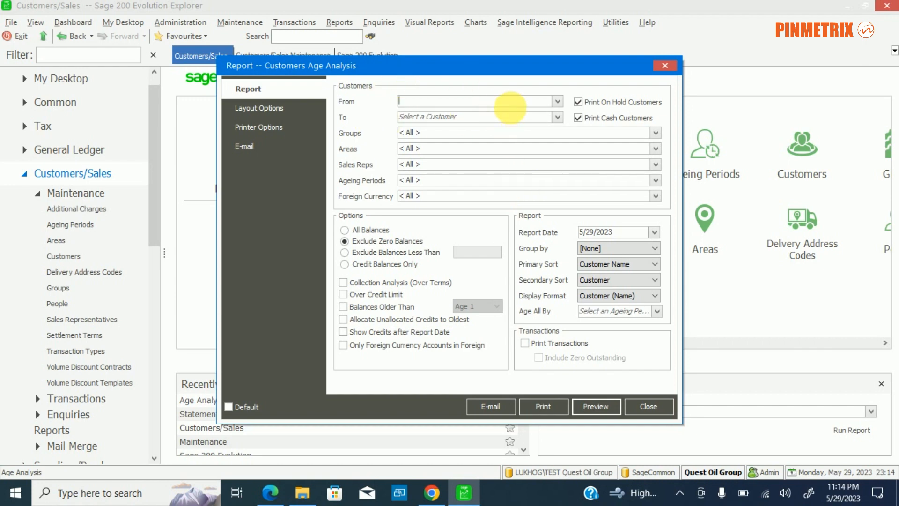
{"action": "left_click", "coordinate": [556, 103]}
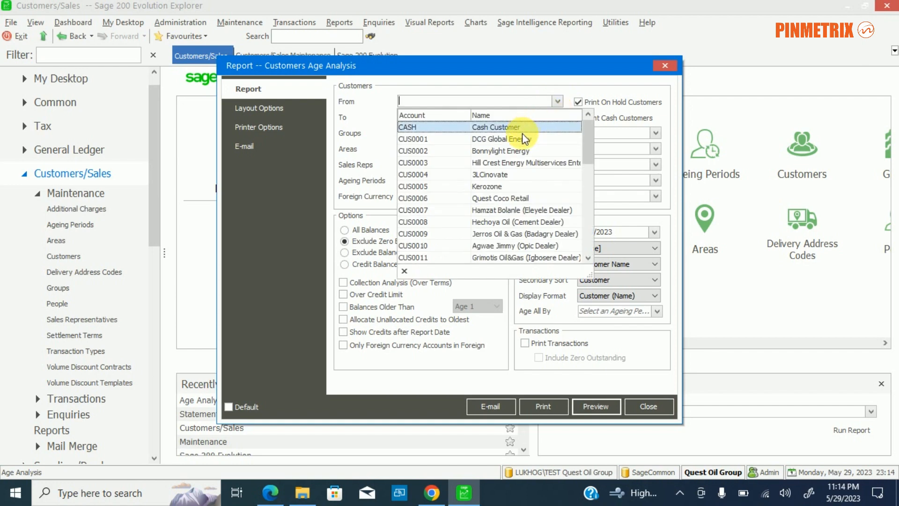
{"action": "left_click", "coordinate": [524, 125]}
{"action": "left_click", "coordinate": [557, 117]}
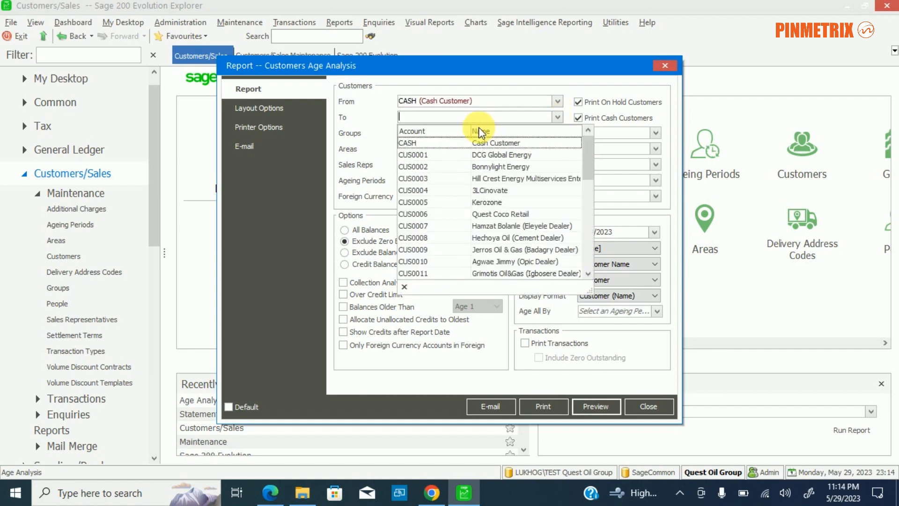
{"action": "left_click", "coordinate": [479, 143]}
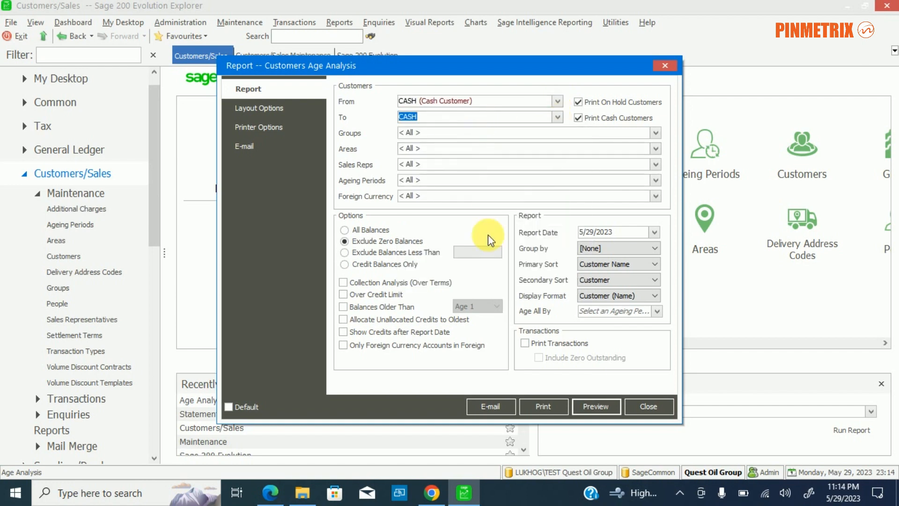
Preview the Accounts Receivable Age Analysis, and close both the preview and the report window.
{"action": "left_click", "coordinate": [599, 405]}
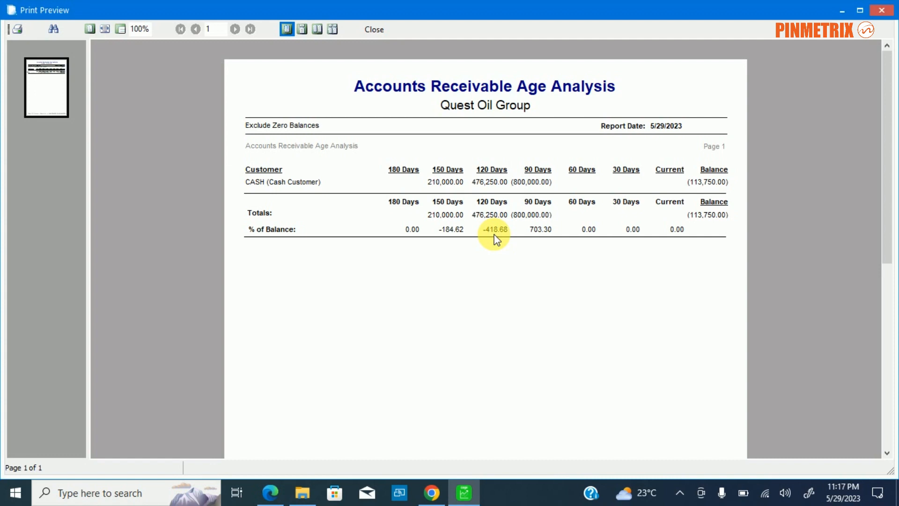
{"action": "left_click", "coordinate": [375, 29]}
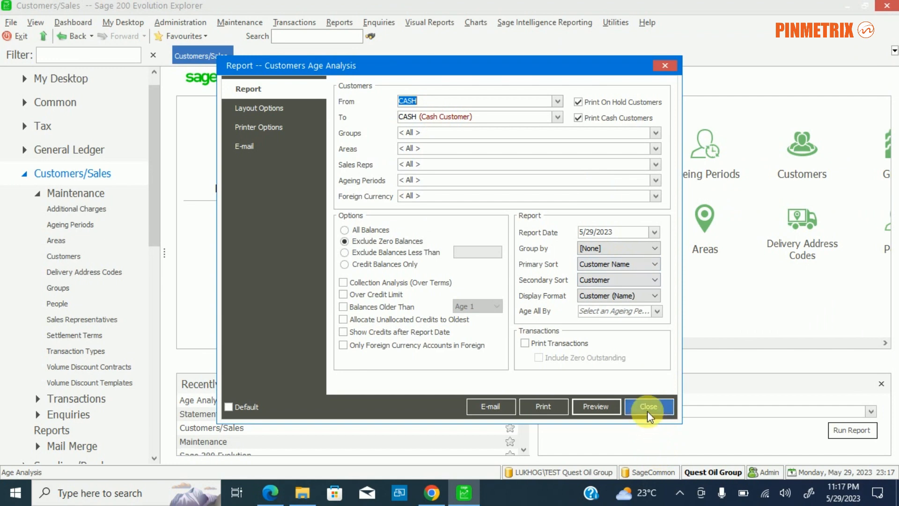
{"action": "left_click", "coordinate": [649, 407]}
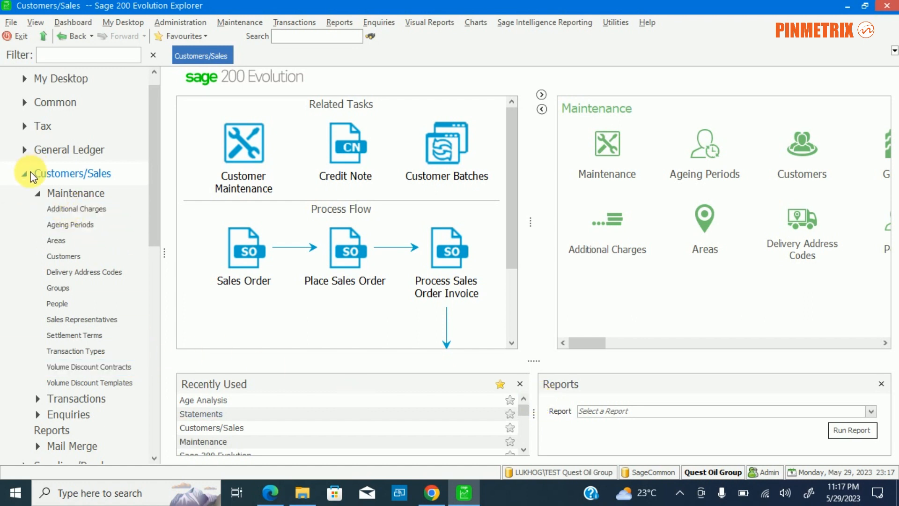
{"action": "left_click", "coordinate": [34, 192]}
{"action": "left_click", "coordinate": [38, 193]}
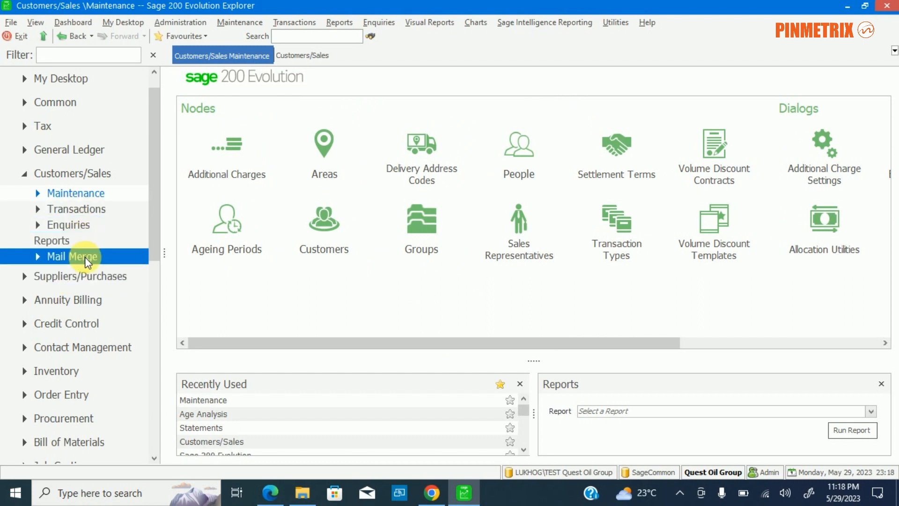
{"action": "left_click", "coordinate": [75, 210]}
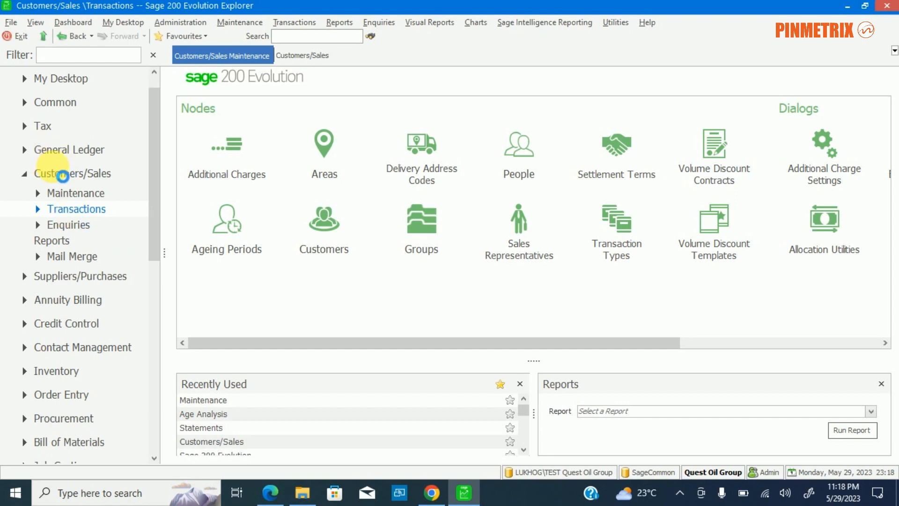
Open cashbook batch CB010 (UBA) from the General Ledger's Cashbook Batches.
{"action": "left_click", "coordinate": [27, 152]}
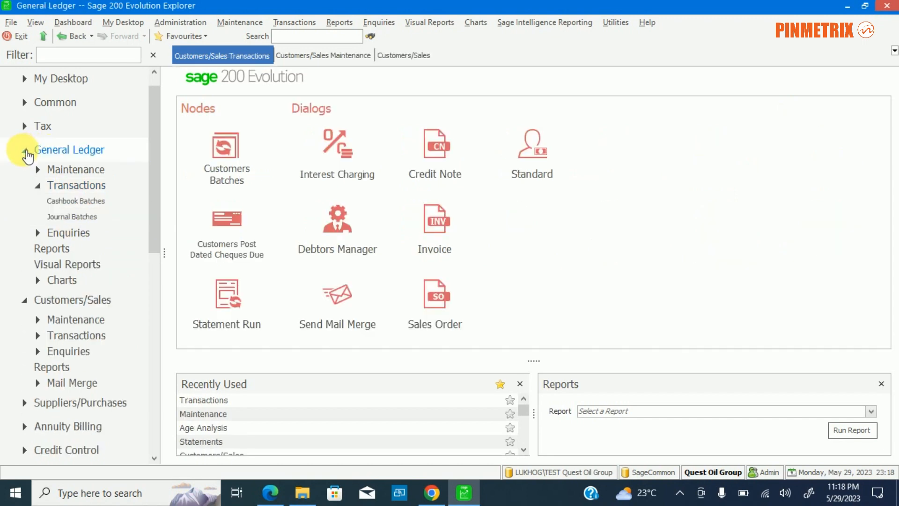
{"action": "left_click", "coordinate": [83, 186]}
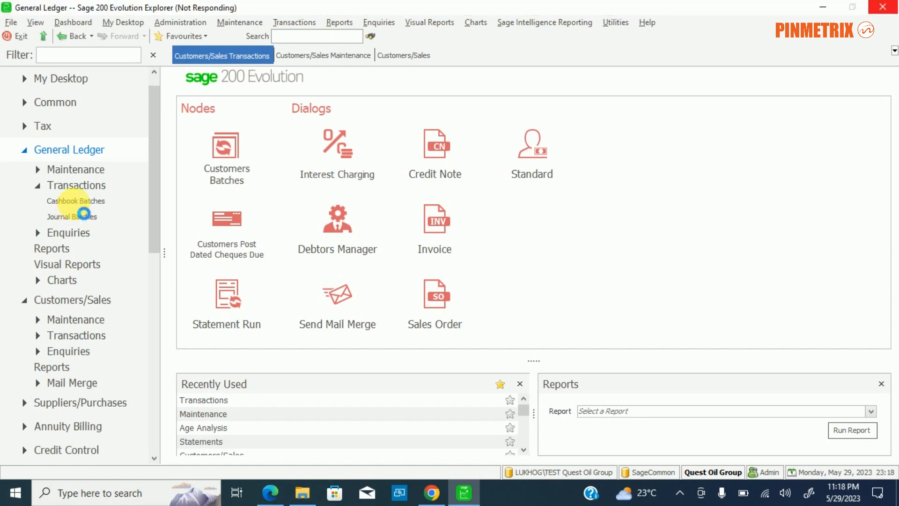
{"action": "left_click", "coordinate": [78, 201]}
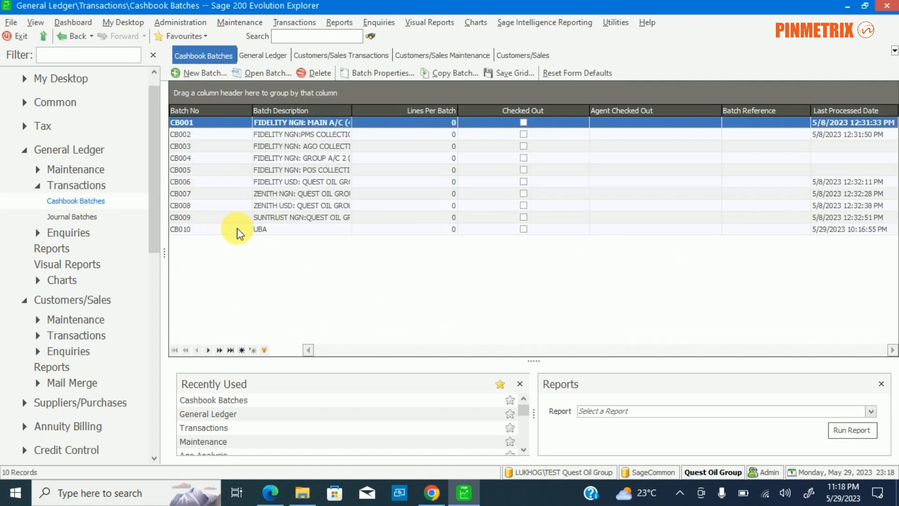
{"action": "left_click", "coordinate": [274, 229]}
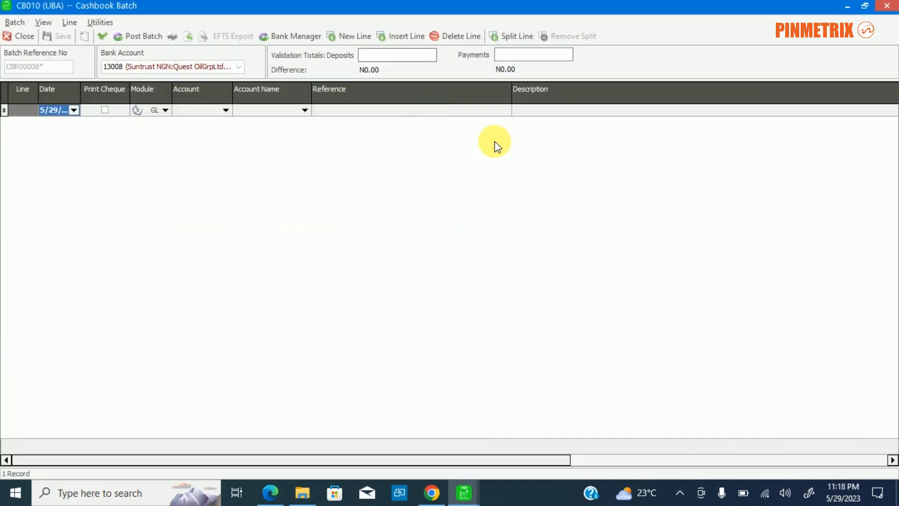
Set the date of the first cashbook batch line to February 16, 2023.
{"action": "left_click", "coordinate": [74, 110]}
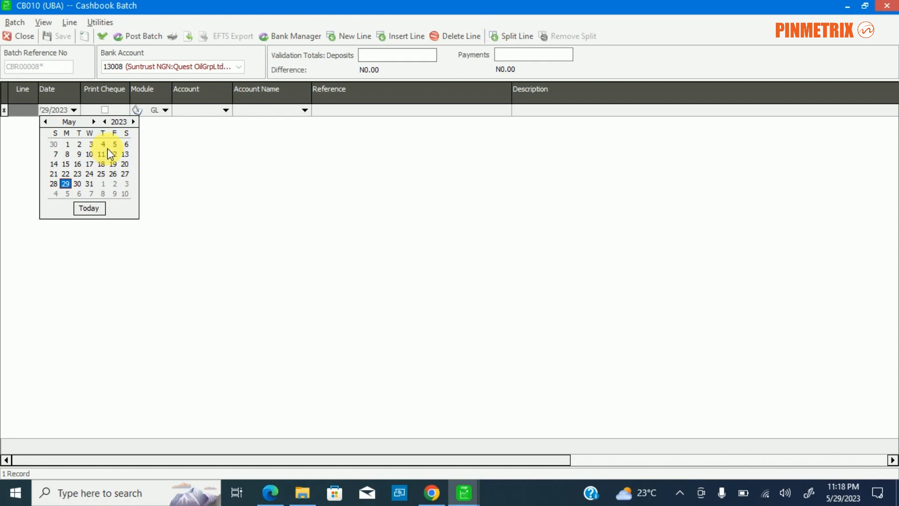
{"action": "left_click", "coordinate": [45, 122]}
{"action": "left_click", "coordinate": [45, 121]}
{"action": "left_click", "coordinate": [45, 122]}
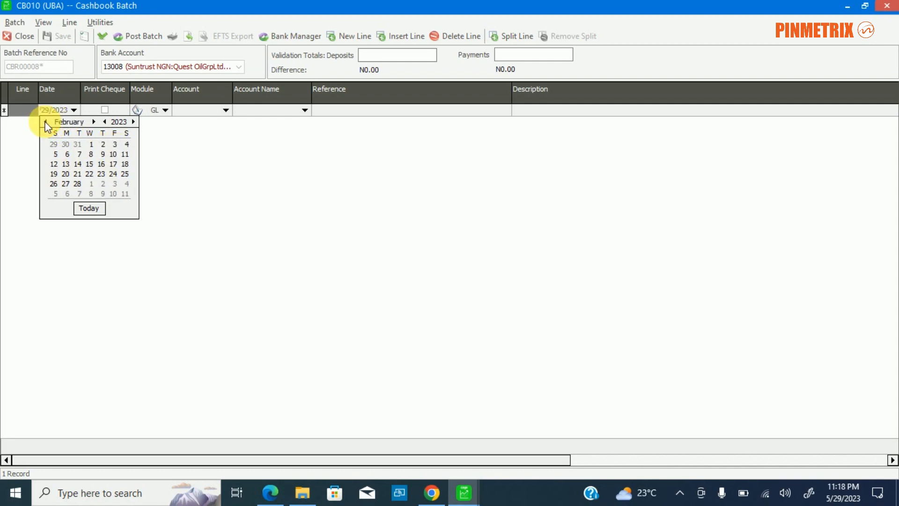
{"action": "left_click", "coordinate": [100, 165]}
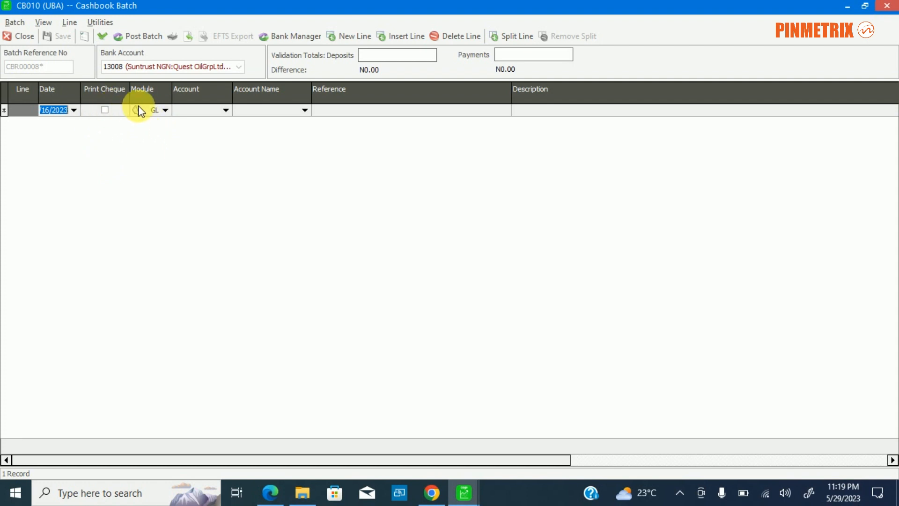
Set the cashbook batch line's module to AR and its account to CASH (Cash Customer).
{"action": "left_click", "coordinate": [166, 110]}
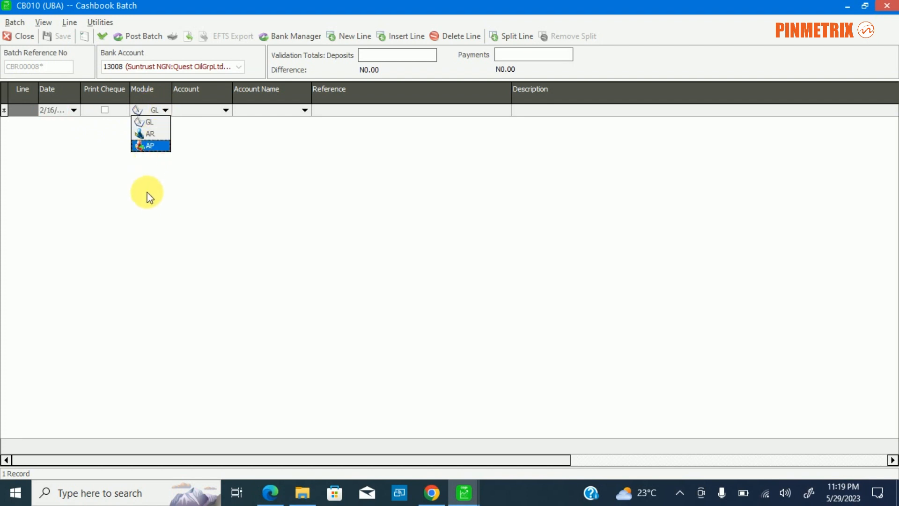
{"action": "left_click", "coordinate": [162, 133]}
{"action": "left_click", "coordinate": [206, 111]}
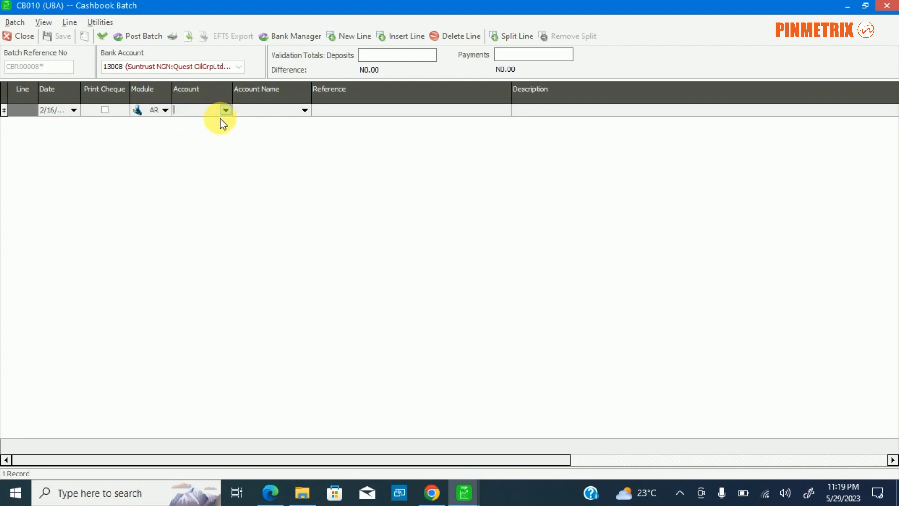
{"action": "left_click", "coordinate": [226, 110]}
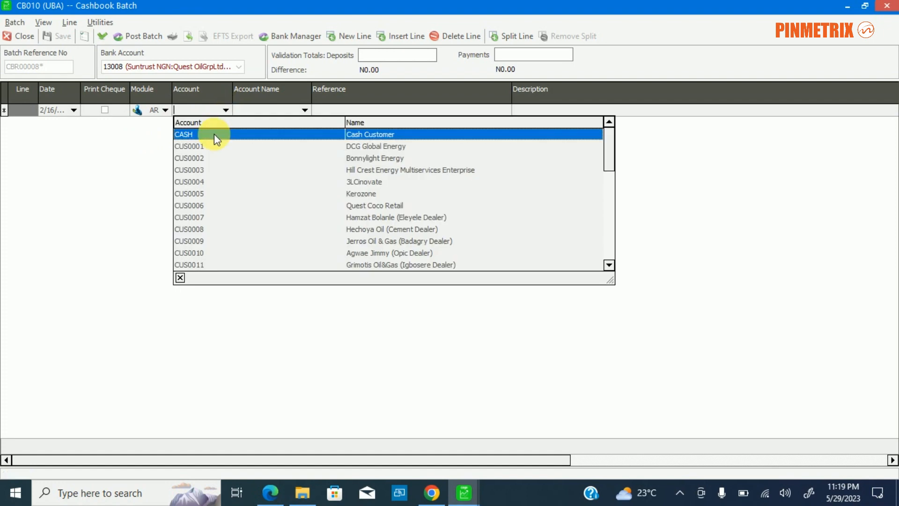
{"action": "left_click", "coordinate": [214, 134]}
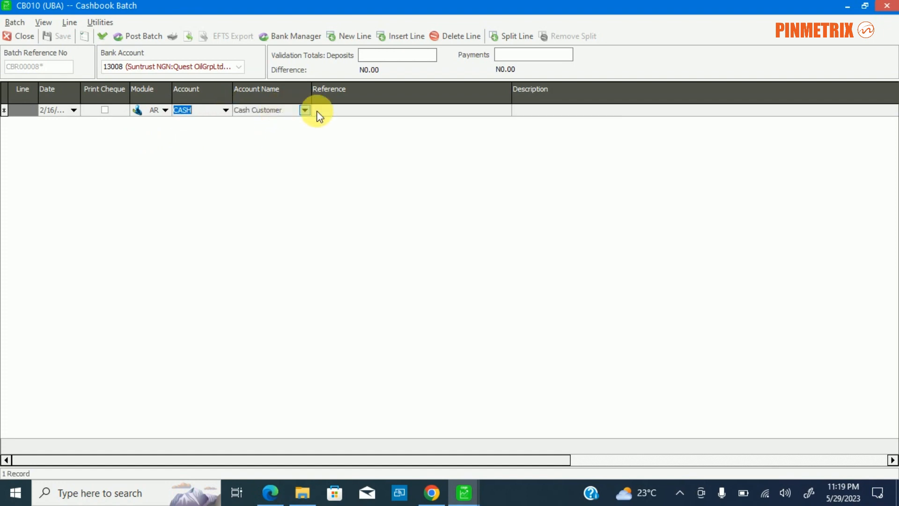
Give the cashbook batch line the reference 456 and the description "deposit made".
{"action": "left_click", "coordinate": [423, 109]}
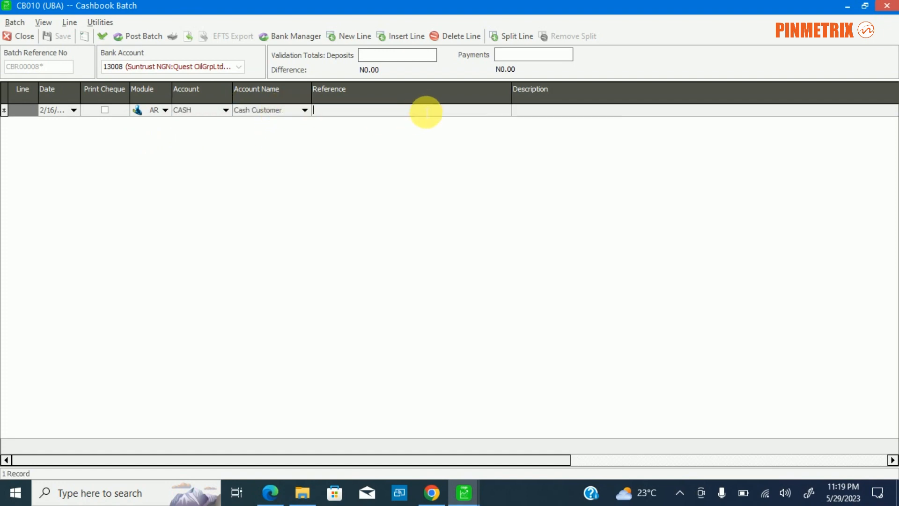
{"action": "type", "text": "456"}
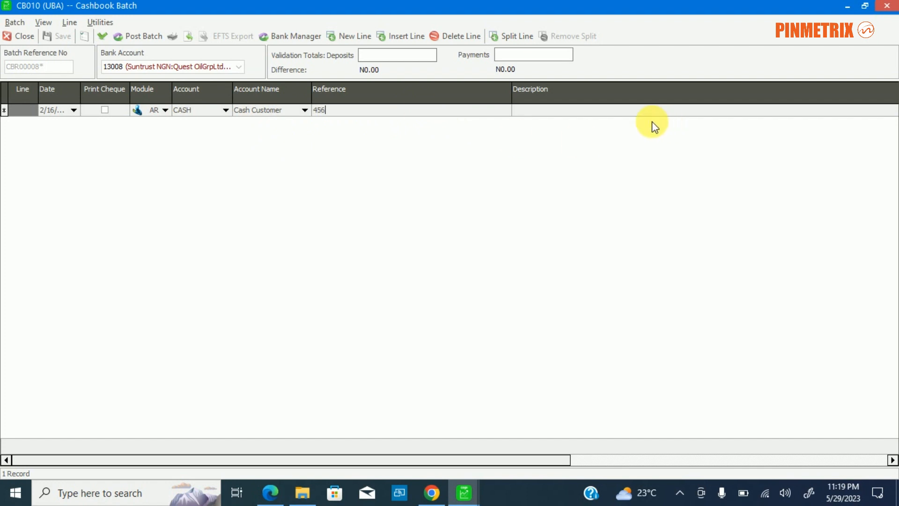
{"action": "left_click", "coordinate": [654, 110]}
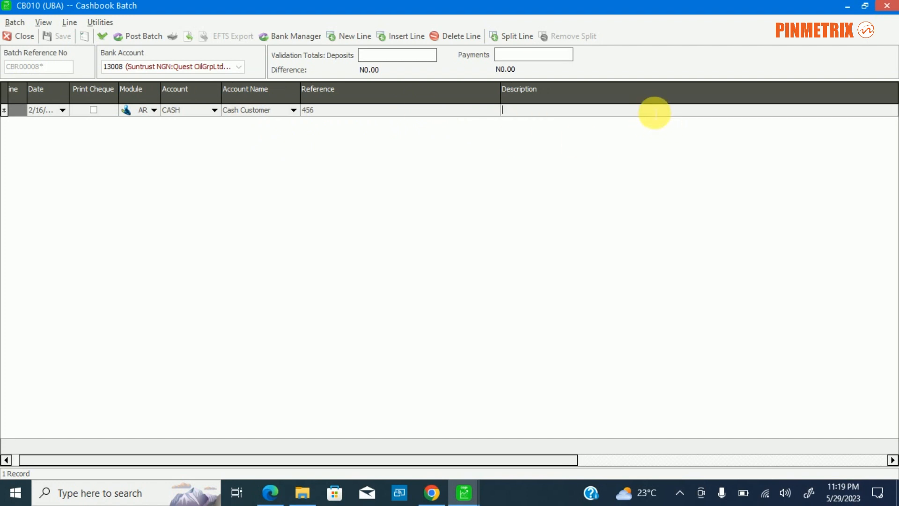
{"action": "type", "text": "de"}
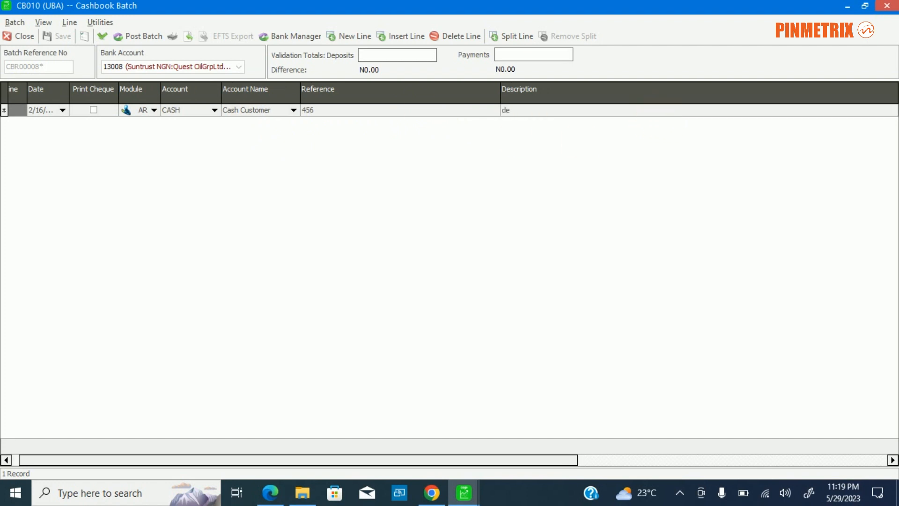
{"action": "type", "text": "posit made"}
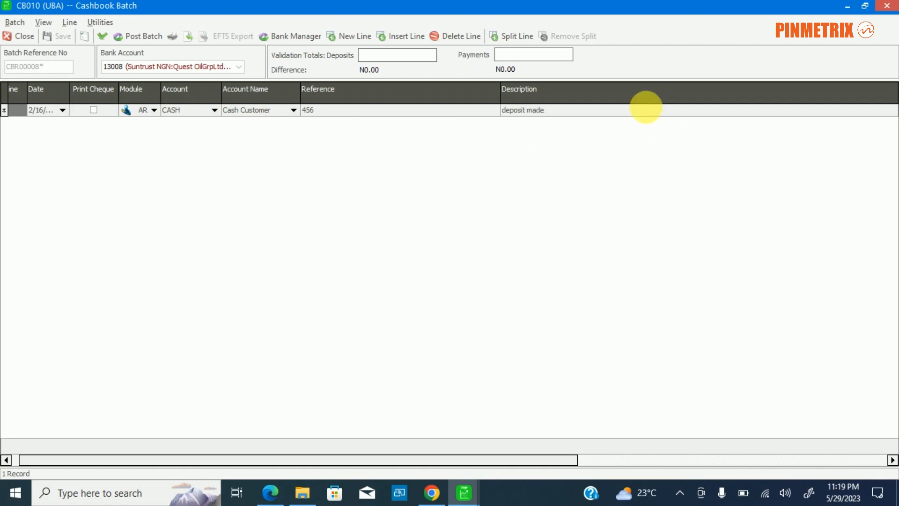
Enter a deposit amount of 100000 on the cashbook batch line, leaving the payment and tax fields empty.
{"action": "key", "text": "Tab"}
{"action": "key", "text": "Tab"}
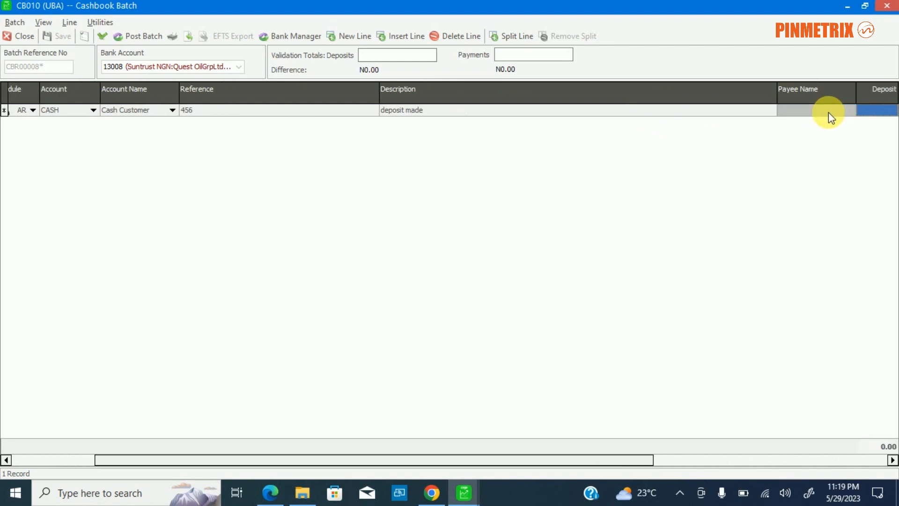
{"action": "left_click", "coordinate": [838, 111]}
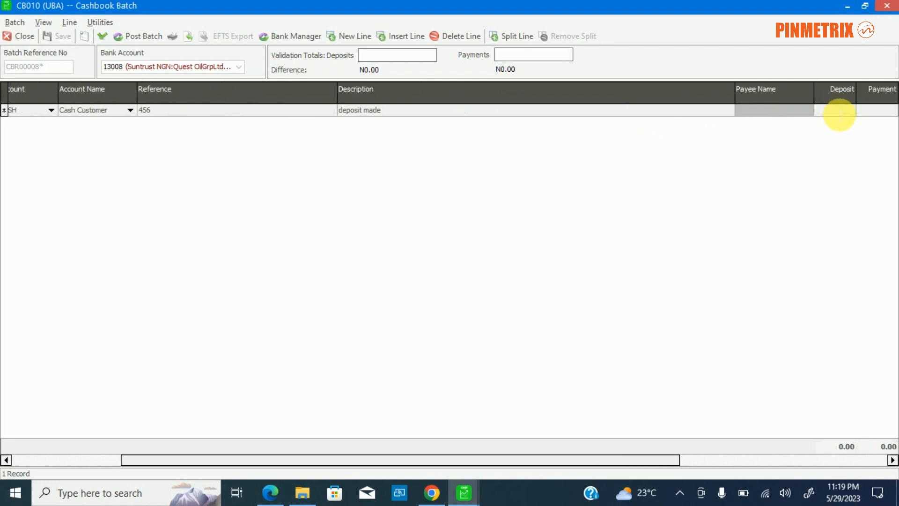
{"action": "type", "text": "1"}
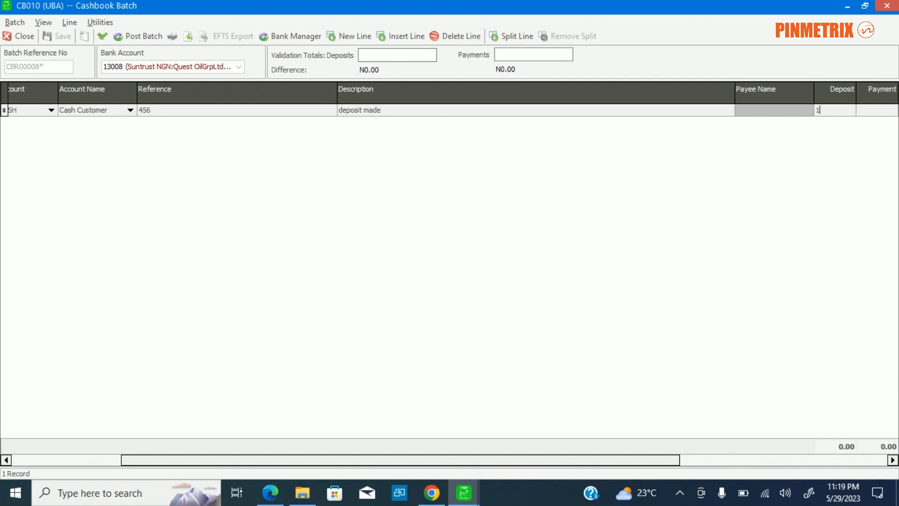
{"action": "type", "text": "00000"}
{"action": "key", "text": "Tab"}
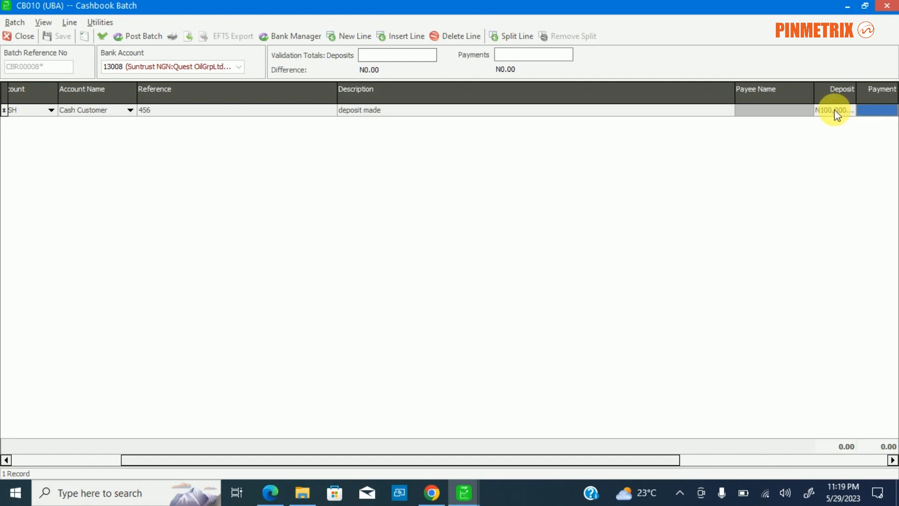
{"action": "key", "text": "Tab"}
{"action": "key", "text": "Tab"}
{"action": "key", "text": "Tab"}
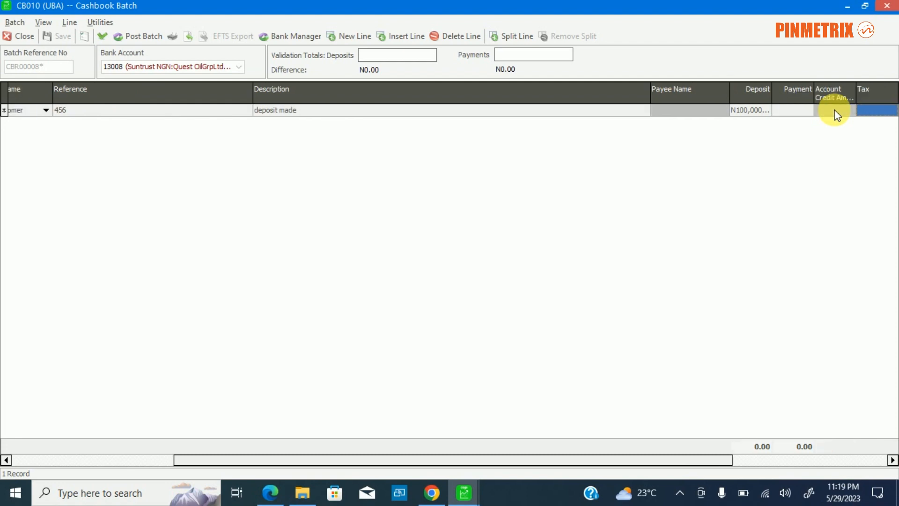
{"action": "key", "text": "Tab"}
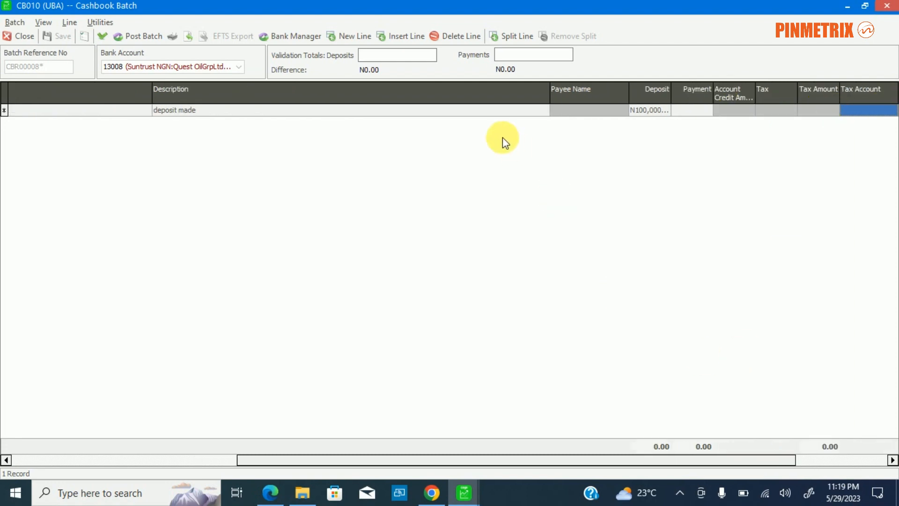
Validate and post the cashbook batch, saving its changes and skipping the batch file printout.
{"action": "left_click", "coordinate": [103, 36]}
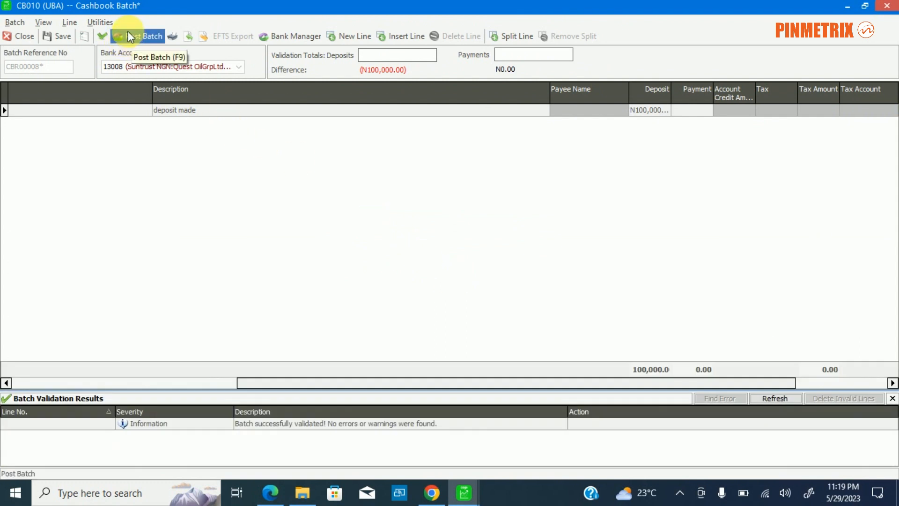
{"action": "left_click", "coordinate": [129, 35]}
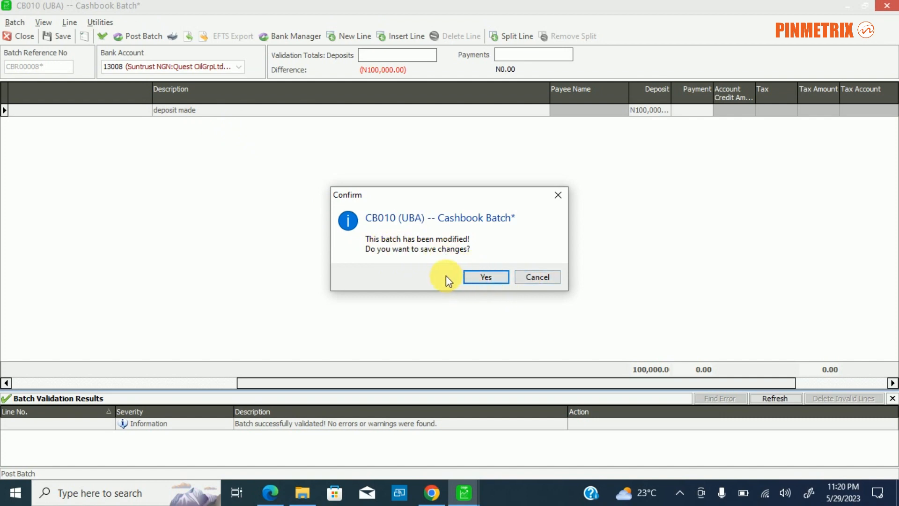
{"action": "left_click", "coordinate": [490, 276]}
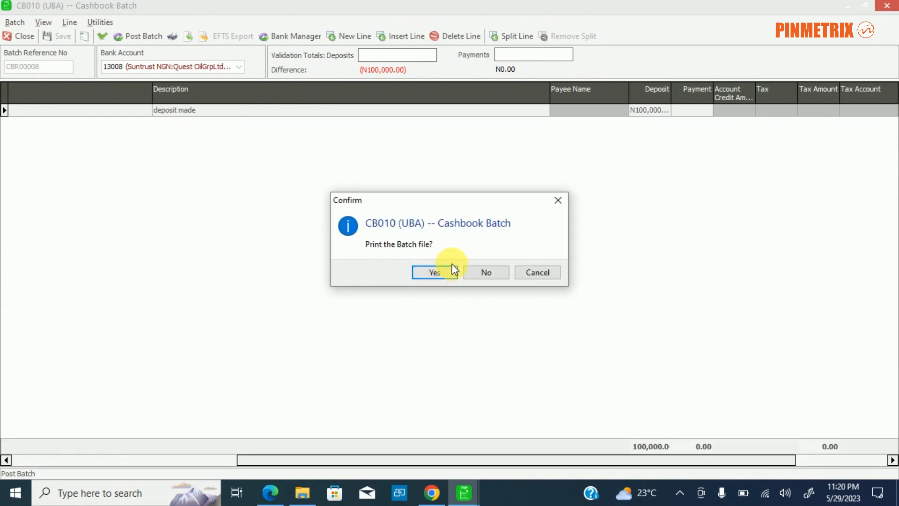
{"action": "left_click", "coordinate": [479, 270]}
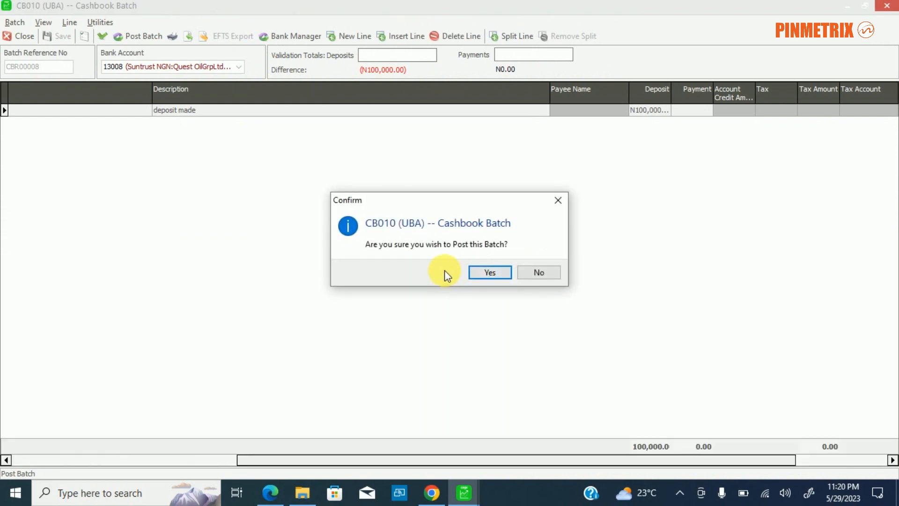
{"action": "left_click", "coordinate": [489, 272]}
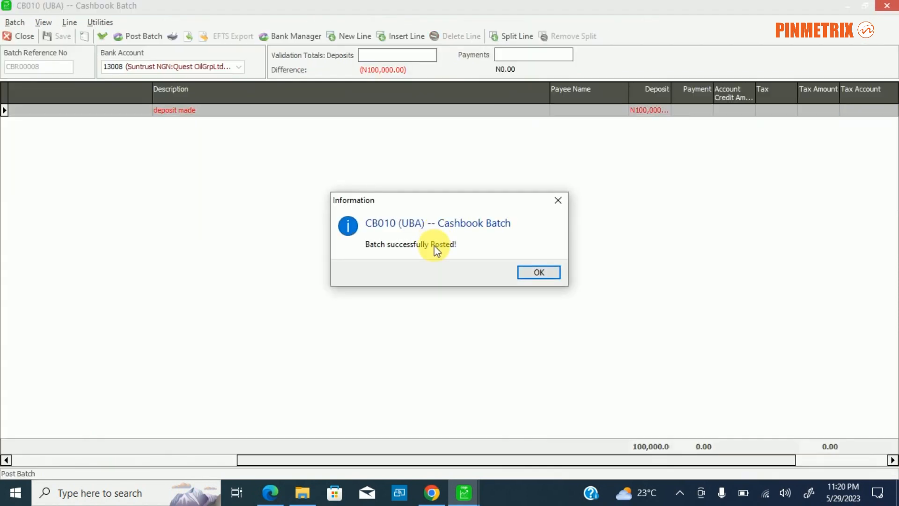
{"action": "left_click", "coordinate": [528, 268]}
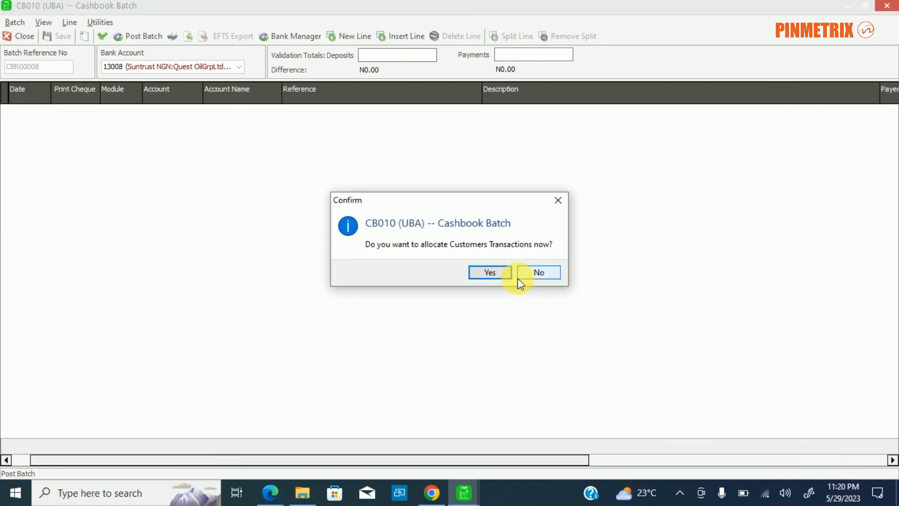
Accept allocating customer transactions, examine the Cash Customer's unallocated invoices and receipts, and close the allocations without changes.
{"action": "left_click", "coordinate": [486, 274]}
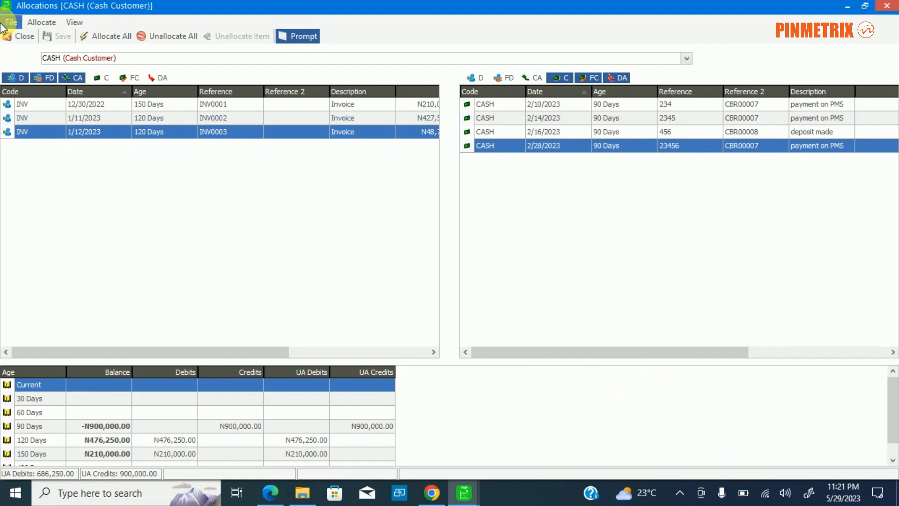
{"action": "left_click", "coordinate": [19, 36]}
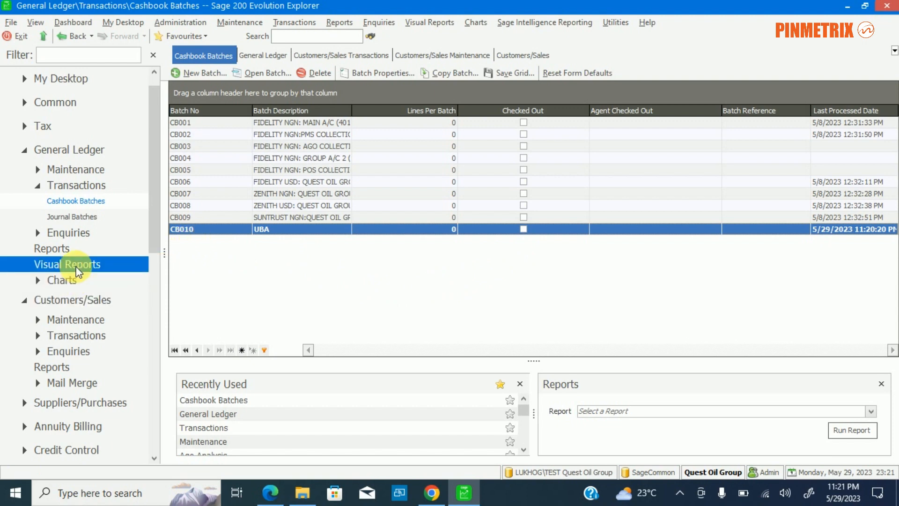
Open a standard Customers/Sales transaction for customer CASH with transaction code BF (Opening Balance).
{"action": "scroll", "coordinate": [79, 265], "scroll_direction": "down", "scroll_amount": 4}
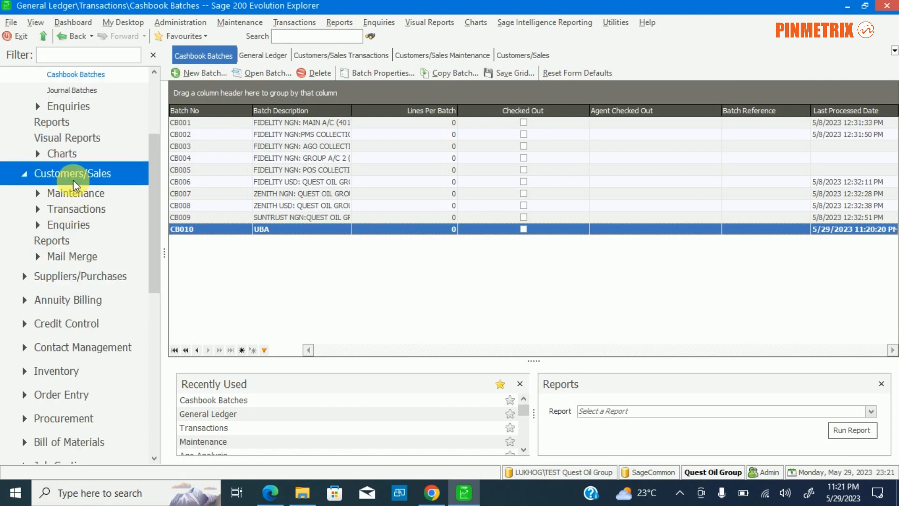
{"action": "left_click", "coordinate": [72, 210]}
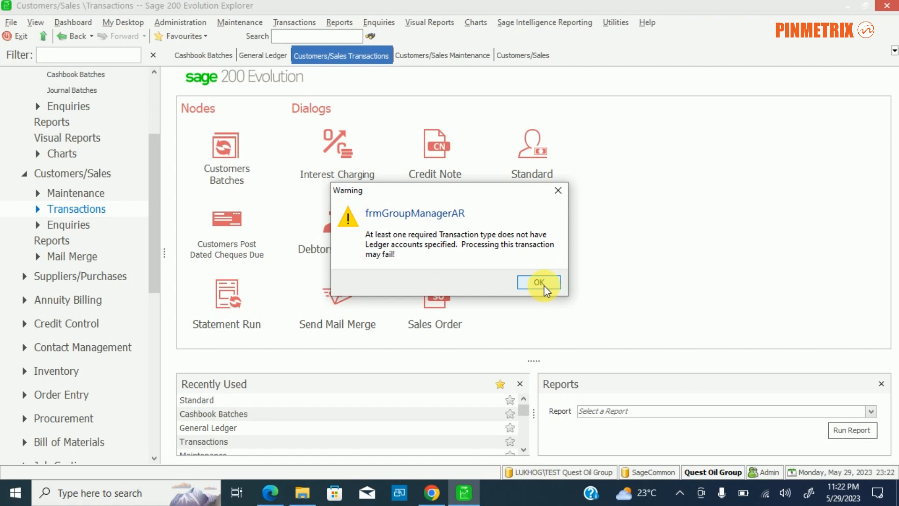
{"action": "left_click", "coordinate": [539, 283]}
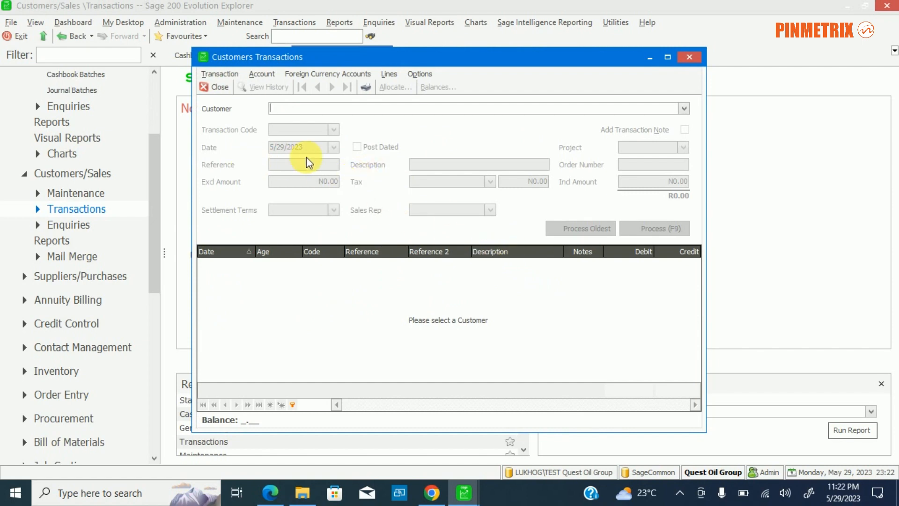
{"action": "left_click", "coordinate": [685, 108]}
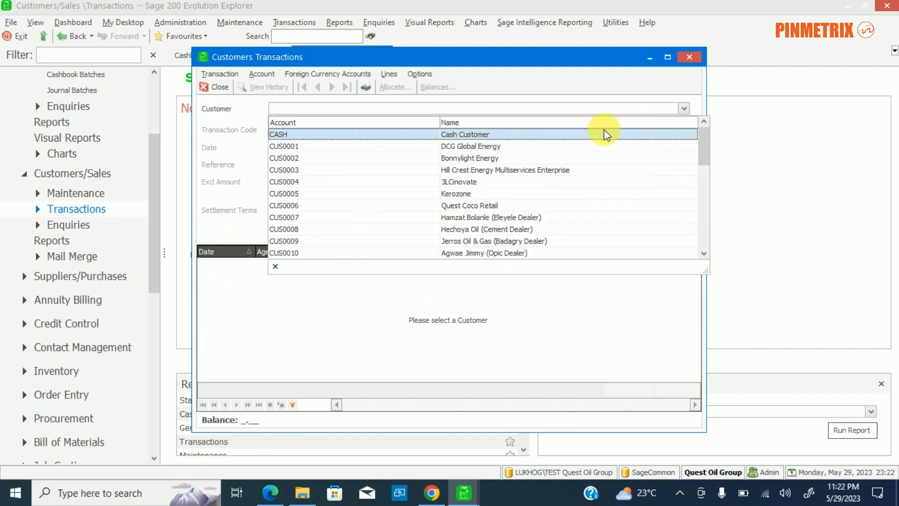
{"action": "left_click", "coordinate": [580, 137]}
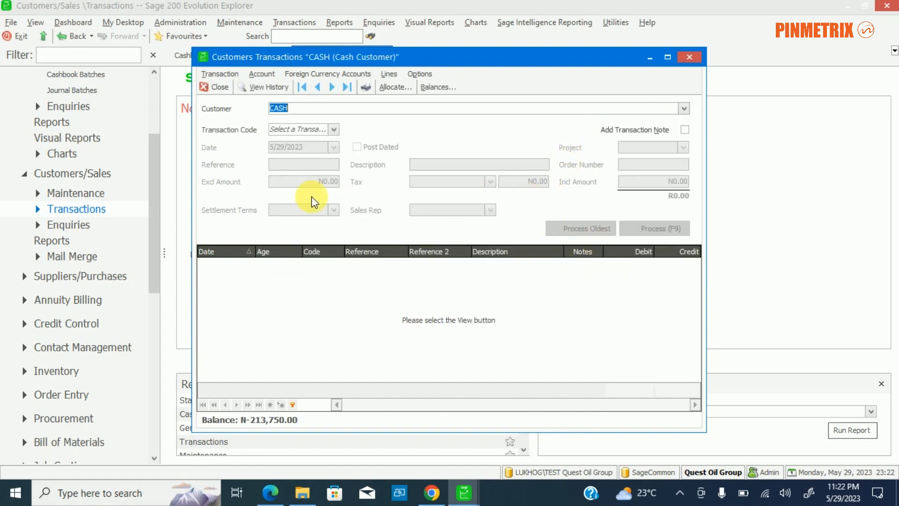
{"action": "left_click", "coordinate": [333, 130]}
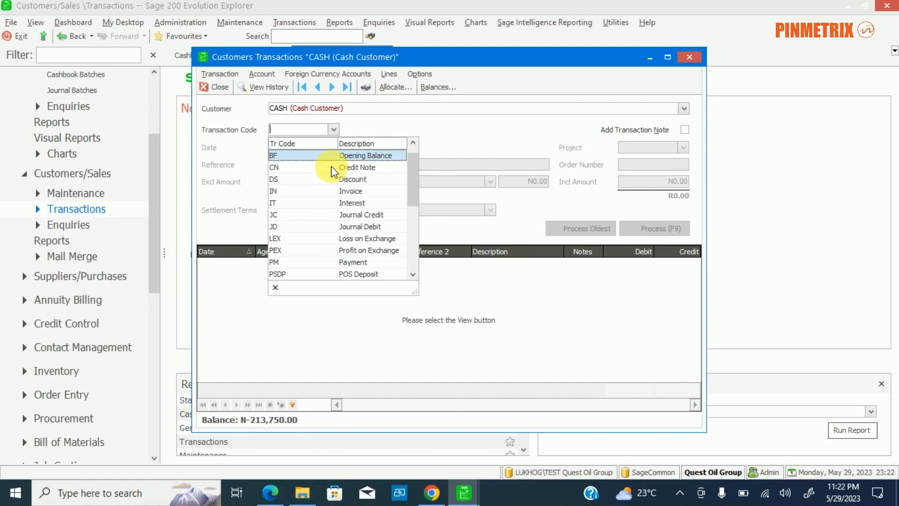
{"action": "left_click", "coordinate": [313, 157]}
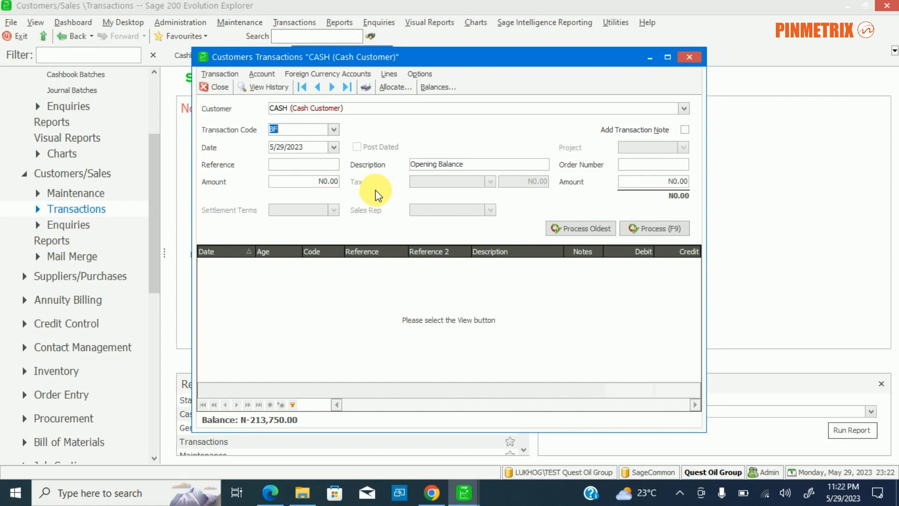
Examine the Cash Customer's allocations from the customer transaction, and close both the allocations and the transaction window.
{"action": "left_click", "coordinate": [397, 90]}
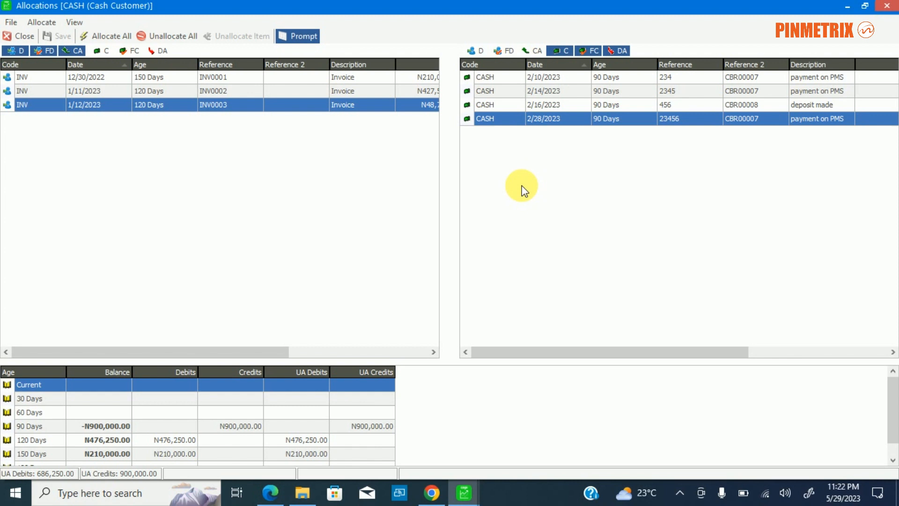
{"action": "left_click", "coordinate": [26, 34]}
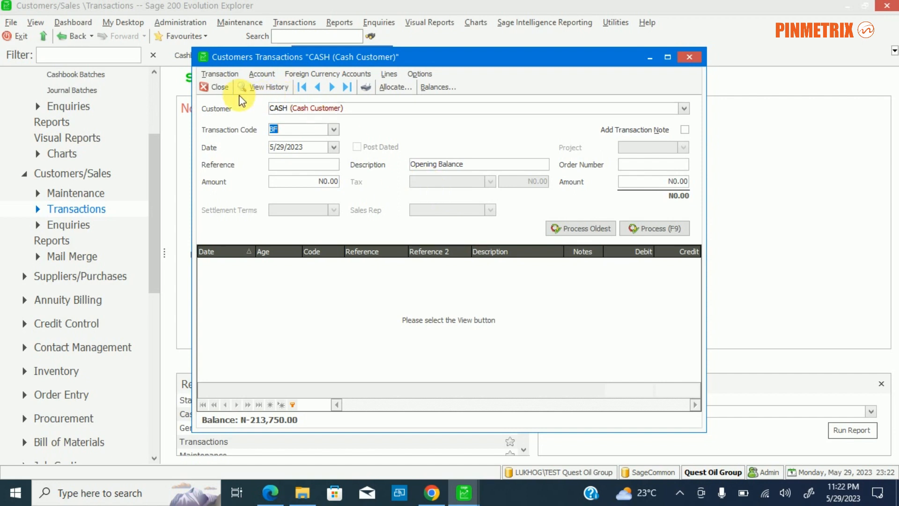
{"action": "left_click", "coordinate": [215, 87]}
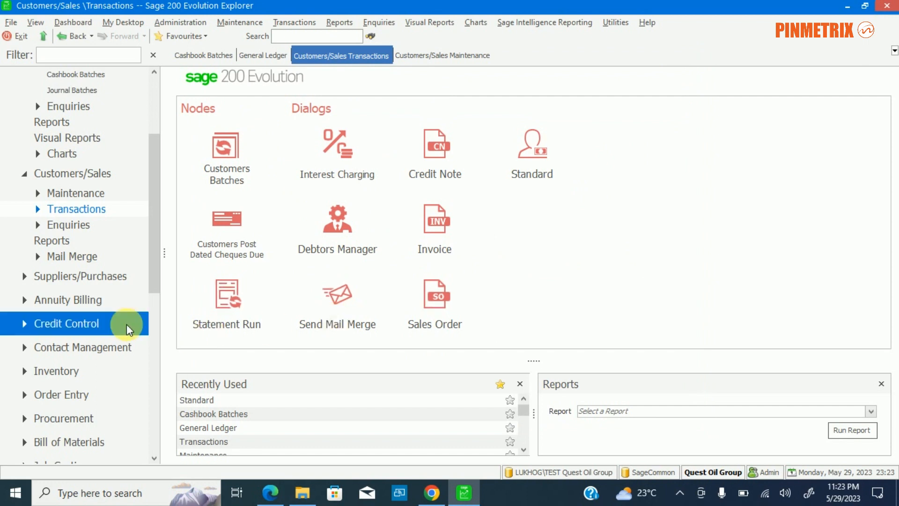
Collapse the Customers/Sales group in the navigation tree.
{"action": "left_click", "coordinate": [26, 171]}
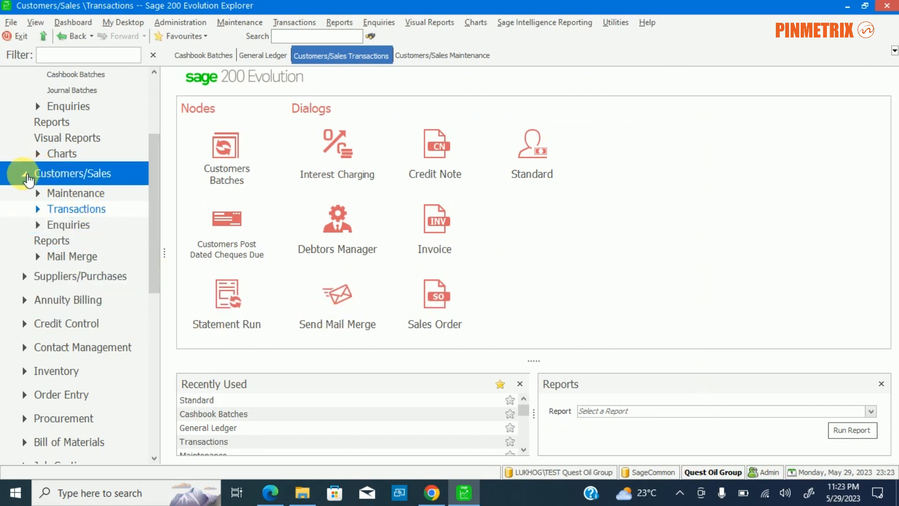
{"action": "left_click", "coordinate": [26, 175]}
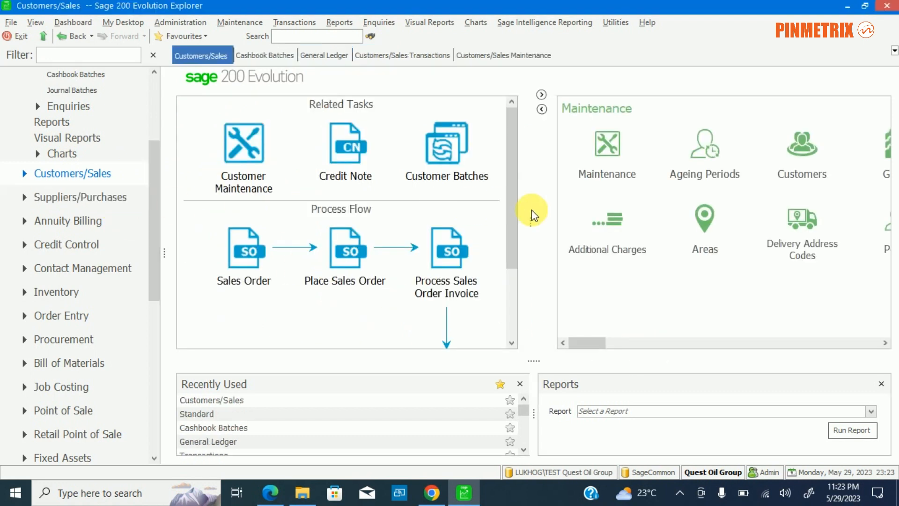
Open the Customers/Sales Allocation Utilities and maximize the Customers Allocations window.
{"action": "left_click_drag", "start_coordinate": [578, 345], "coordinate": [636, 328]}
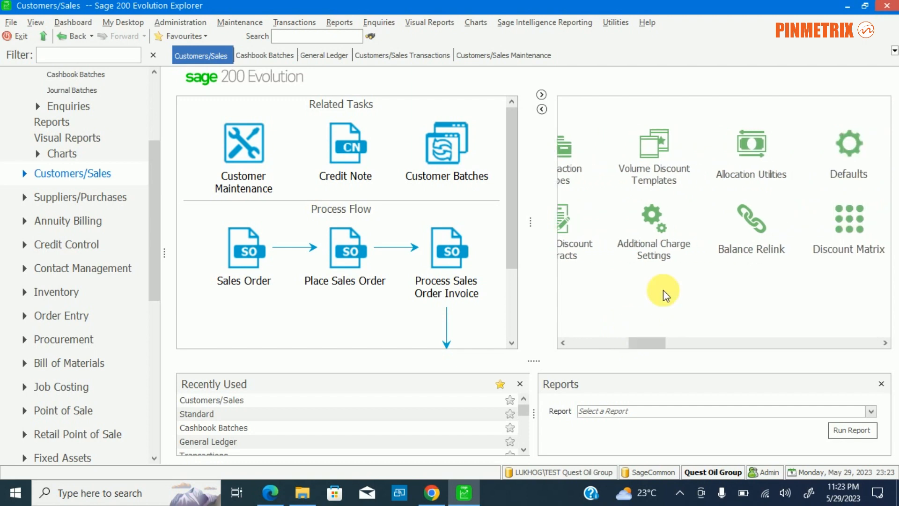
{"action": "left_click", "coordinate": [763, 160]}
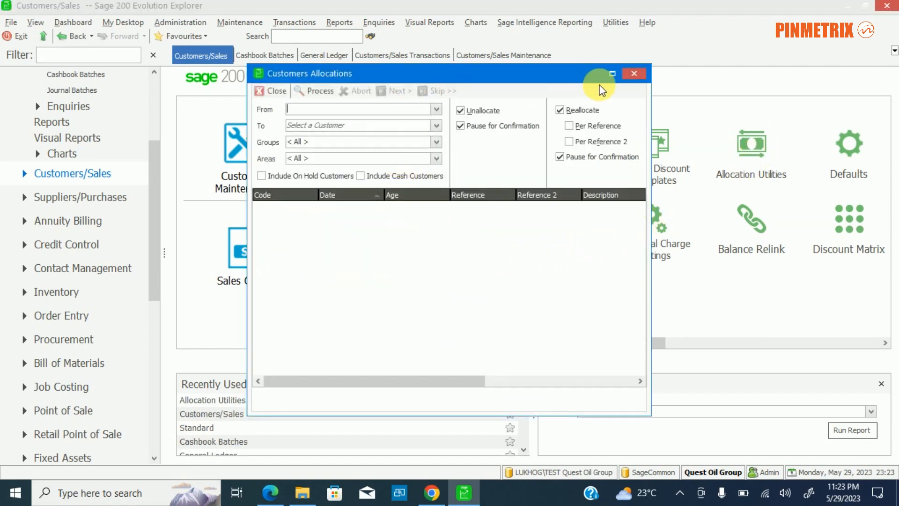
{"action": "left_click", "coordinate": [611, 77]}
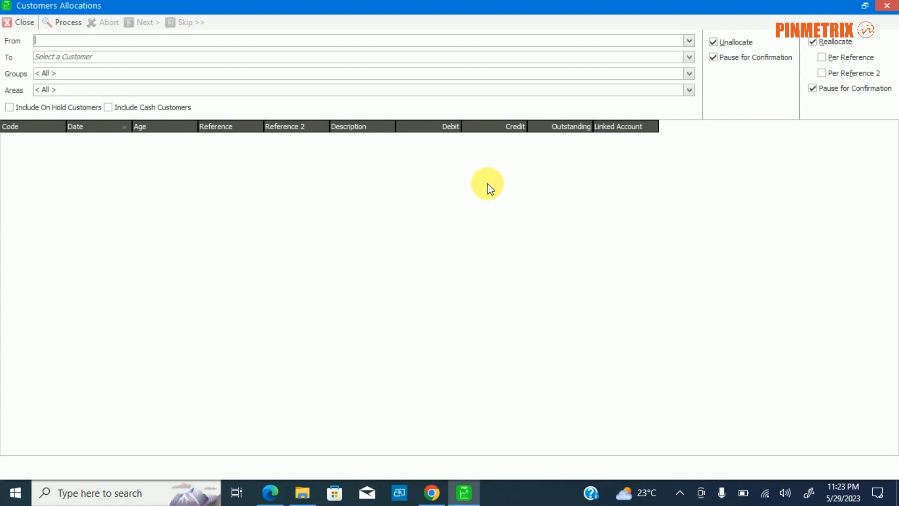
Limit the customer allocations to the Cash Customer by setting both ends of the customer range to CASH.
{"action": "left_click", "coordinate": [691, 42]}
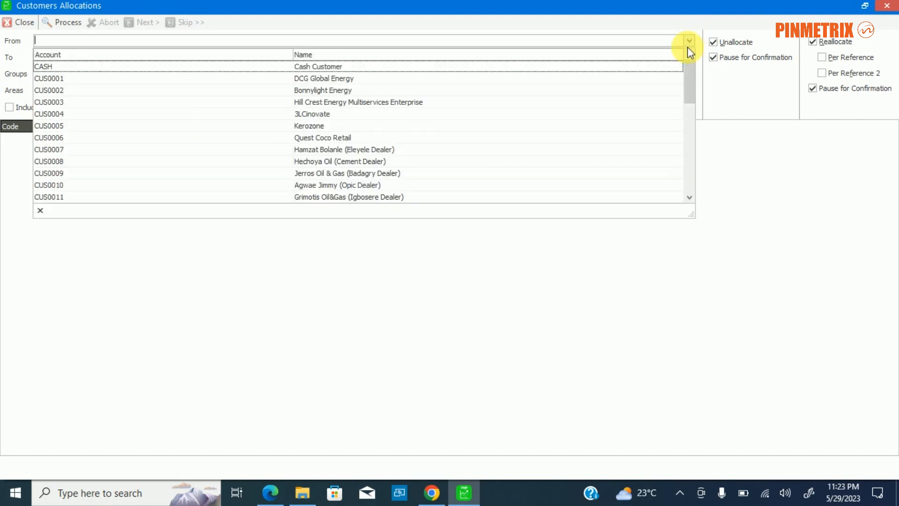
{"action": "left_click", "coordinate": [325, 68]}
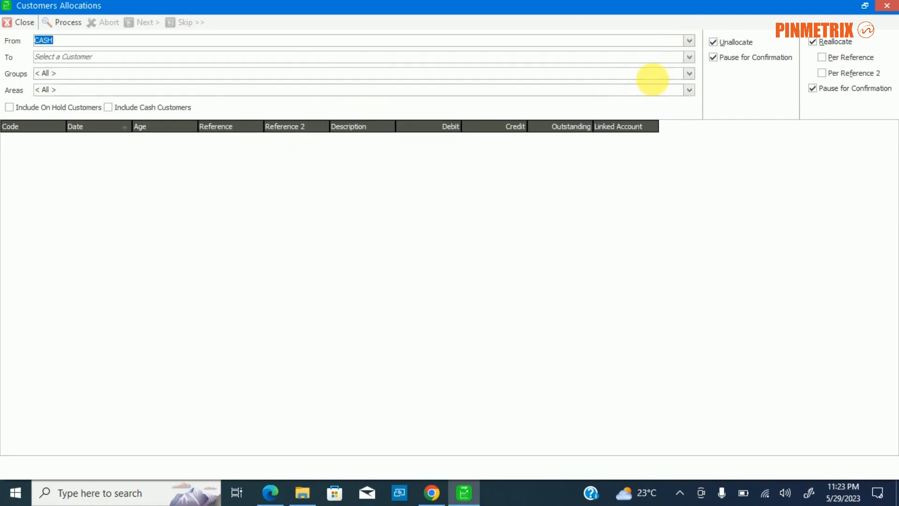
{"action": "key", "text": "Tab"}
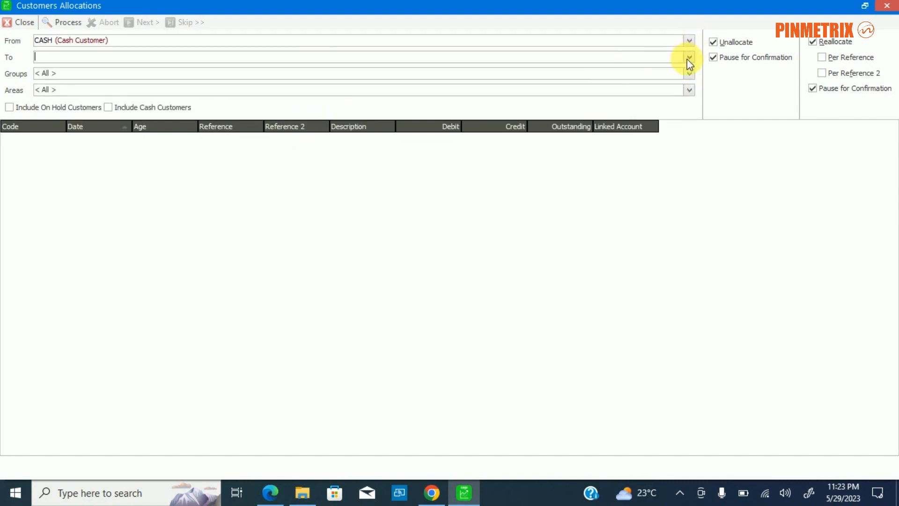
{"action": "left_click", "coordinate": [688, 57]}
{"action": "left_click", "coordinate": [644, 82]}
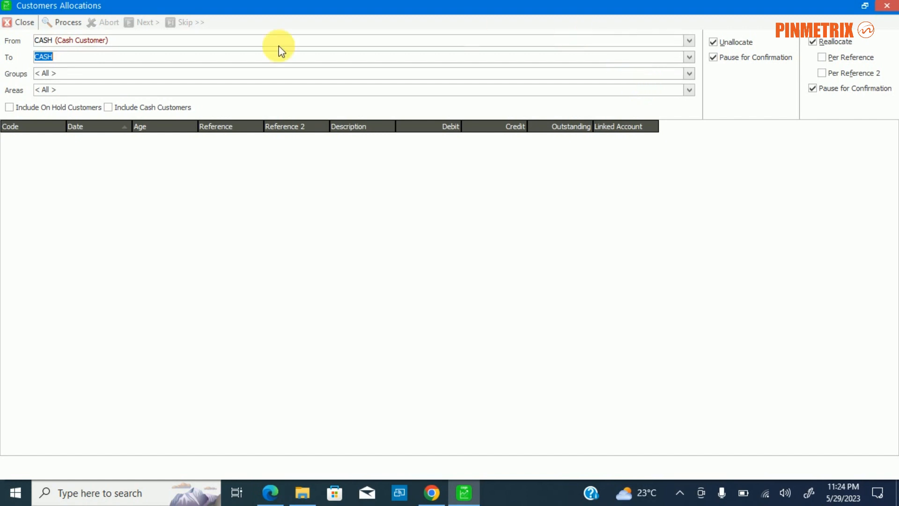
{"action": "left_click", "coordinate": [269, 212]}
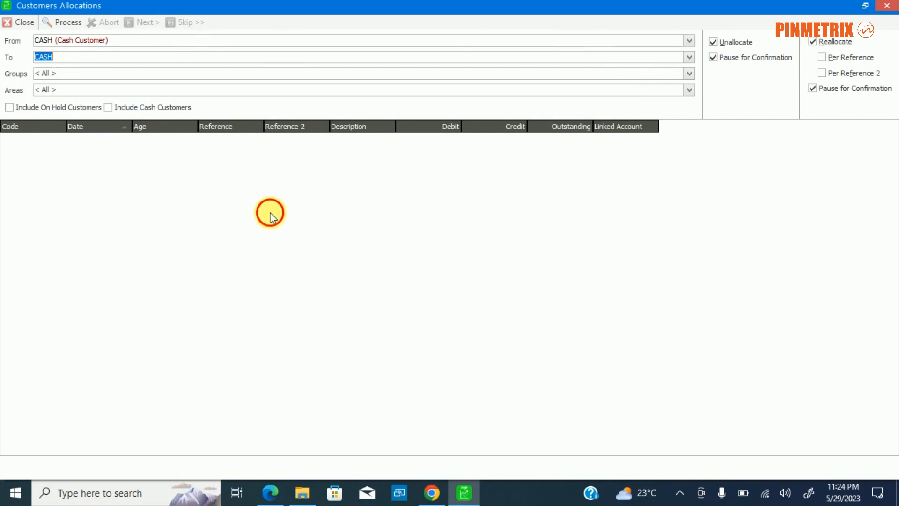
Try to process the Cash Customer's allocations twice, and close the Customers Allocations window.
{"action": "left_click", "coordinate": [69, 23]}
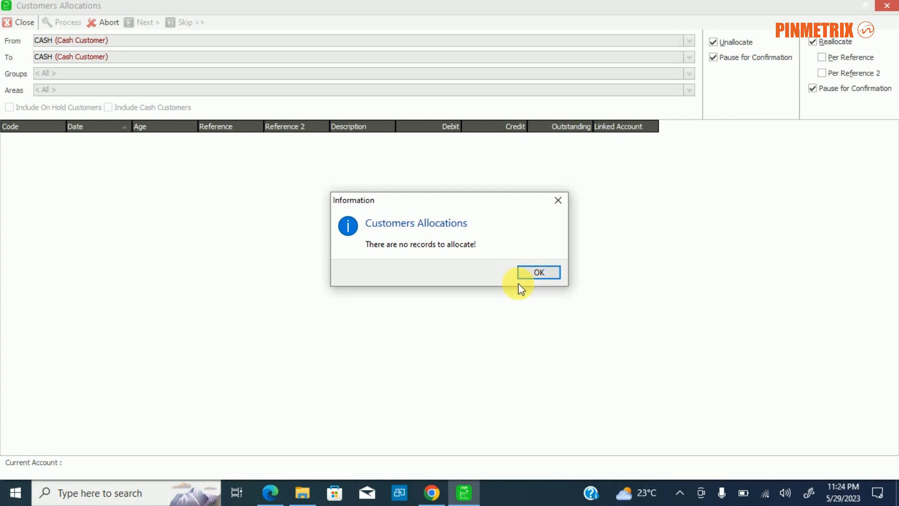
{"action": "left_click", "coordinate": [534, 276]}
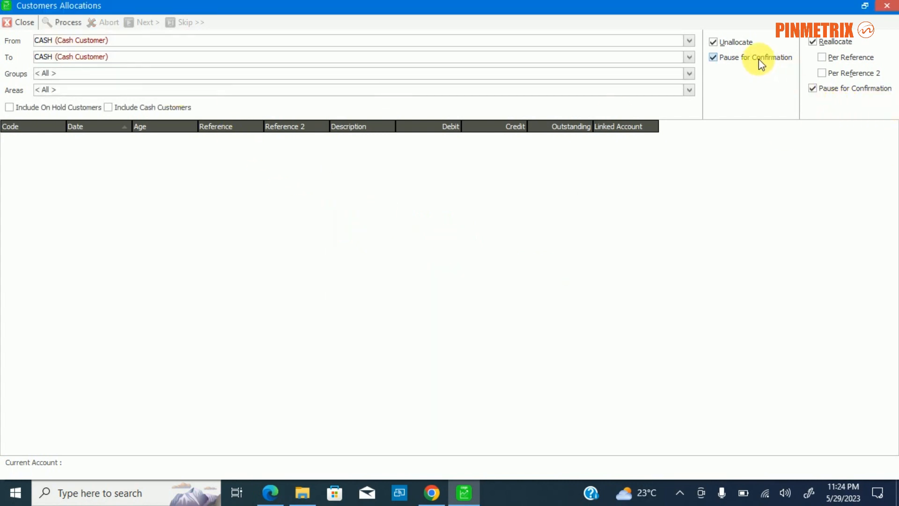
{"action": "left_click", "coordinate": [57, 20]}
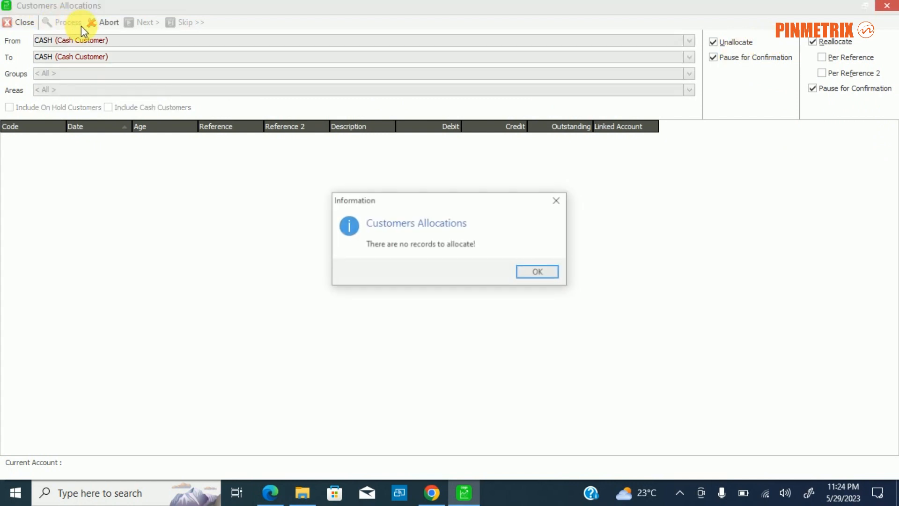
{"action": "left_click", "coordinate": [538, 273]}
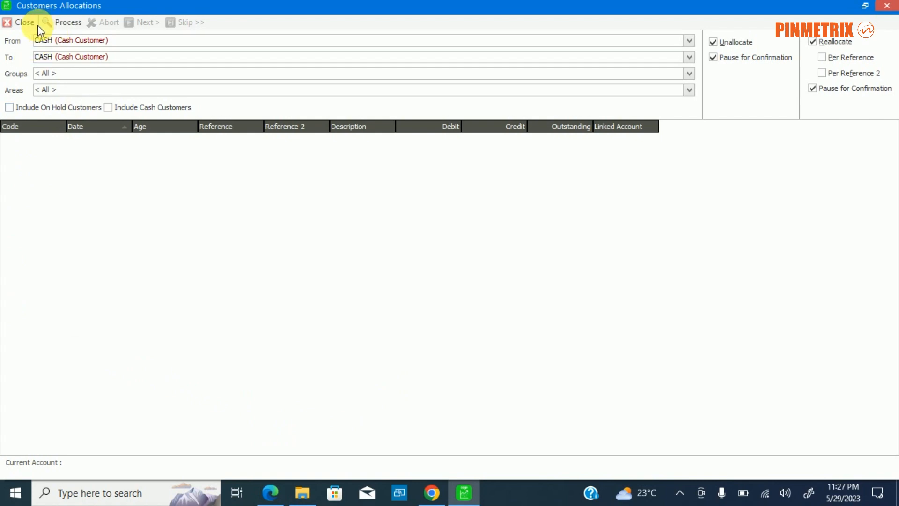
{"action": "left_click", "coordinate": [24, 25]}
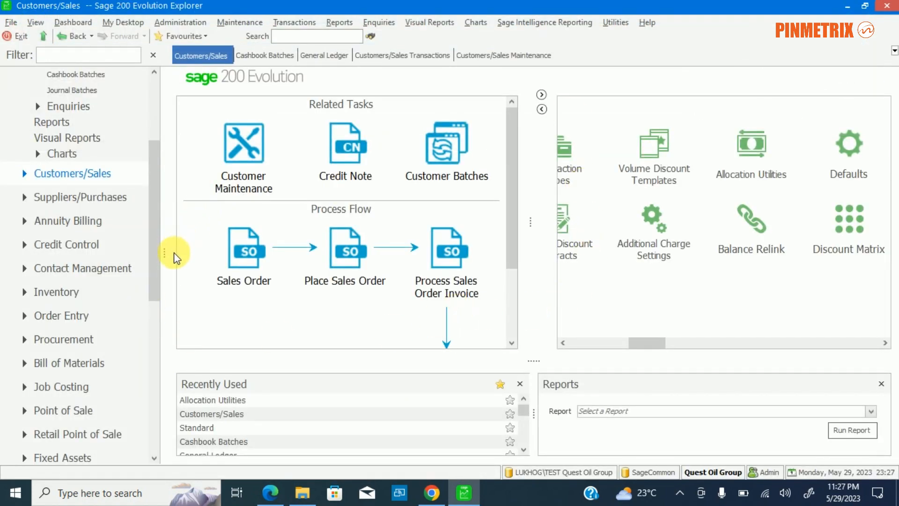
Open the Customers/Sales Statements report.
{"action": "scroll", "coordinate": [482, 257], "scroll_direction": "down", "scroll_amount": 3}
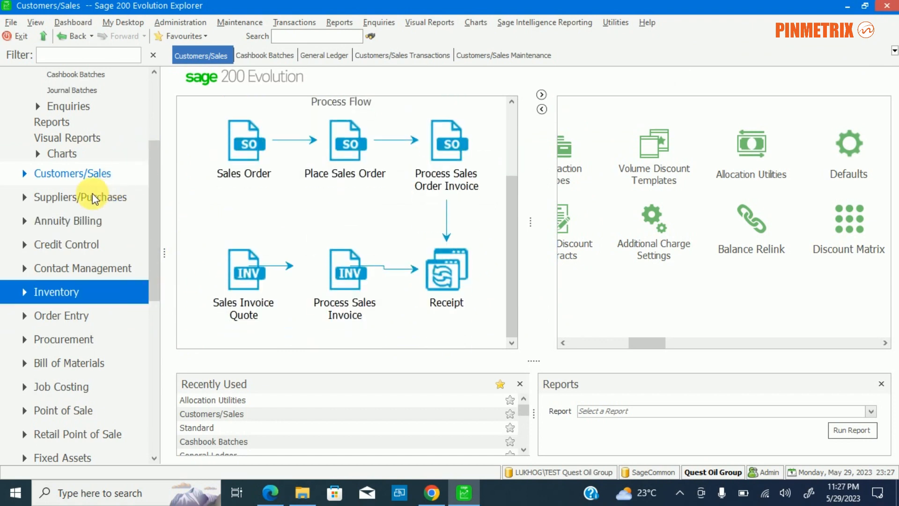
{"action": "scroll", "coordinate": [70, 211], "scroll_direction": "up", "scroll_amount": 3}
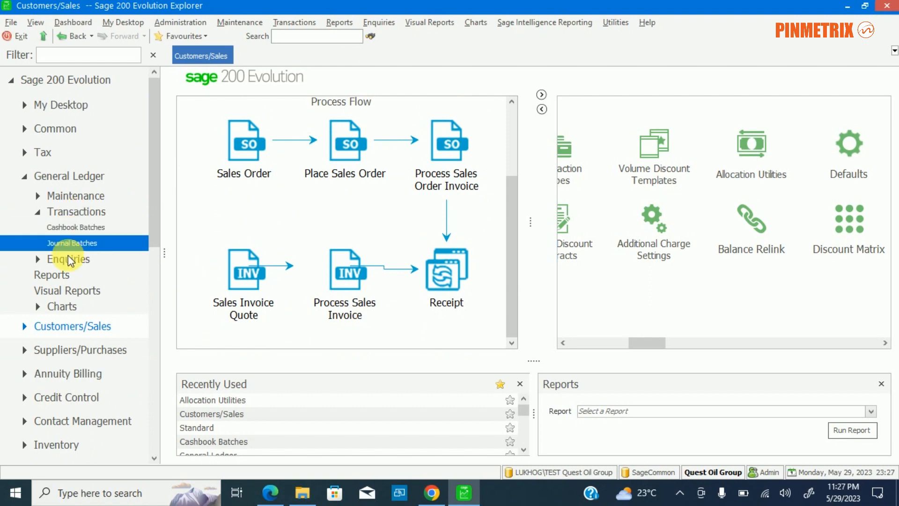
{"action": "scroll", "coordinate": [61, 272], "scroll_direction": "down", "scroll_amount": 4}
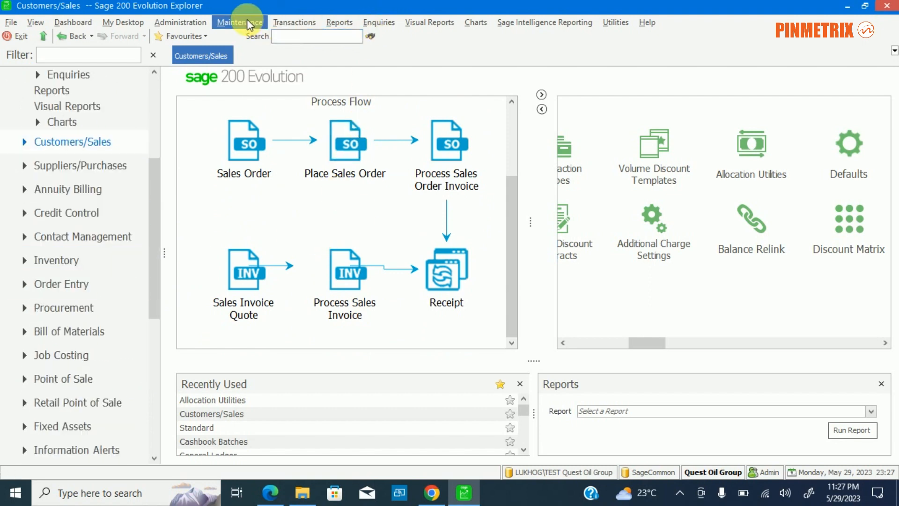
{"action": "left_click", "coordinate": [338, 22]}
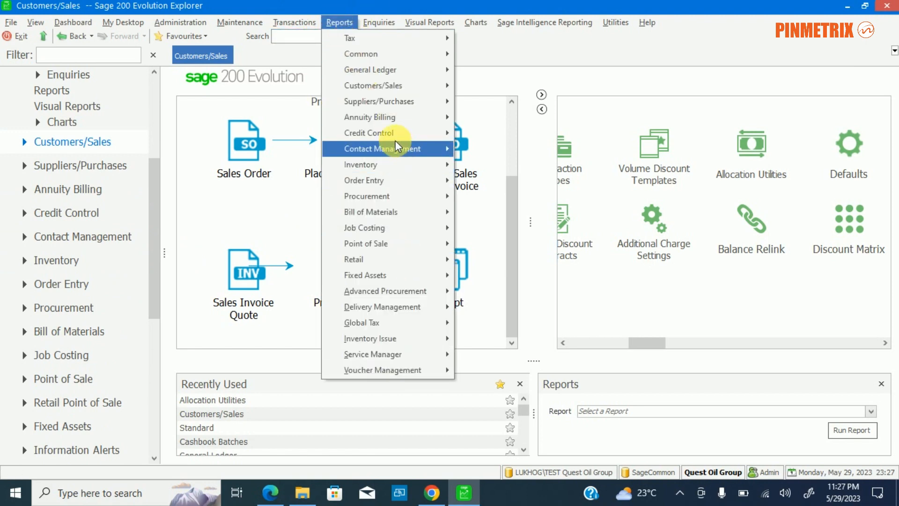
{"action": "mouse_move", "coordinate": [387, 91]}
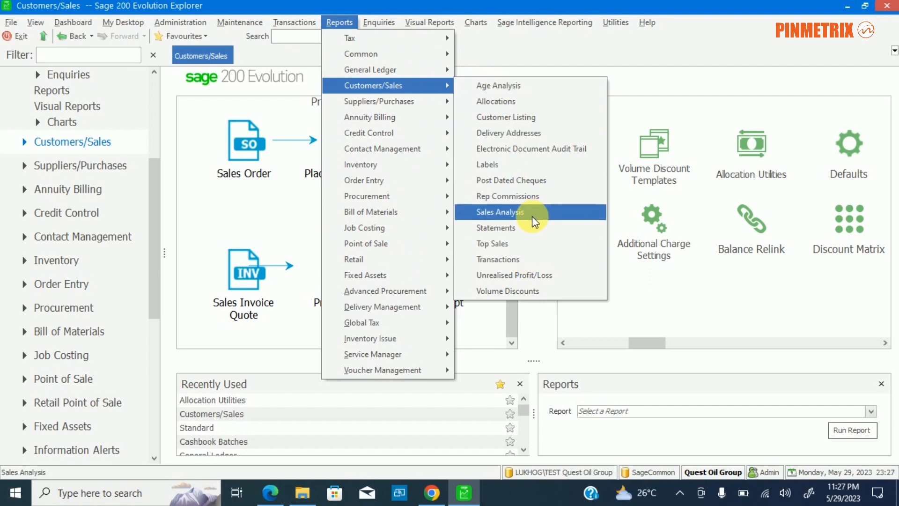
{"action": "left_click", "coordinate": [524, 229]}
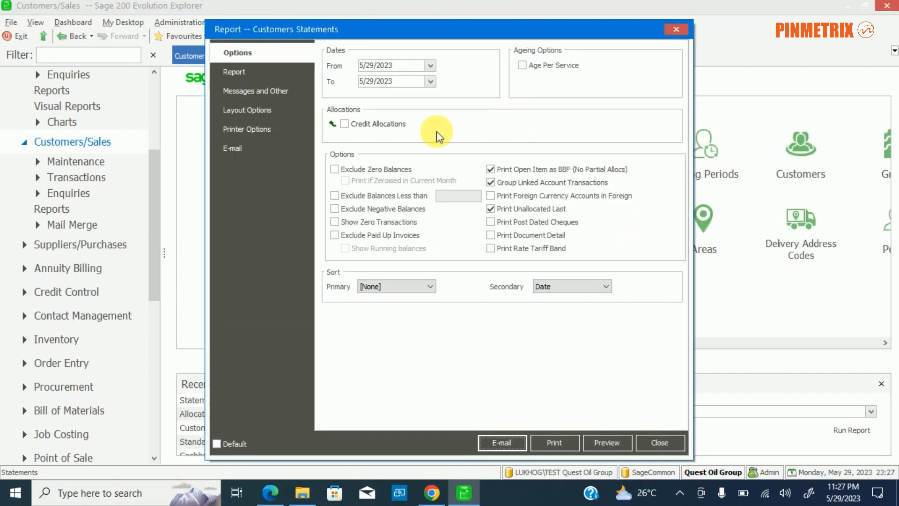
Set the statement's start date to 11/18/2022.
{"action": "left_click", "coordinate": [431, 65]}
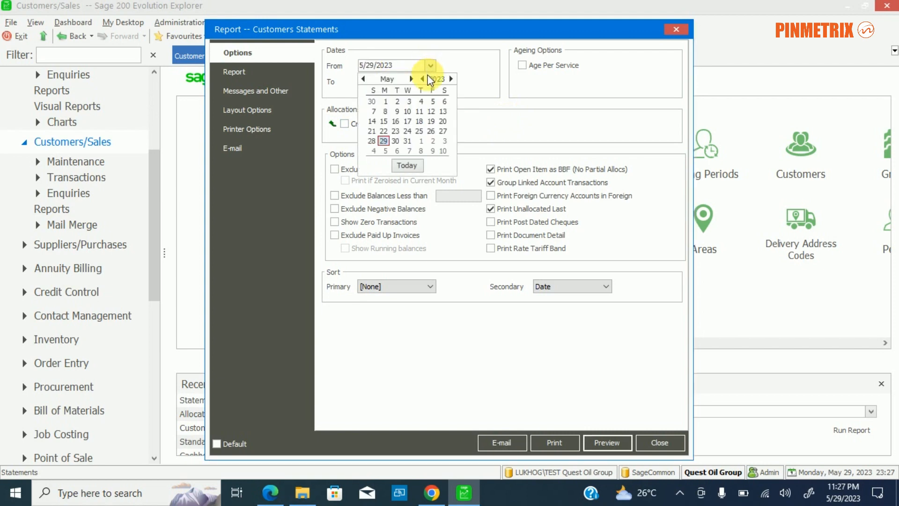
{"action": "left_click", "coordinate": [364, 79]}
{"action": "left_click", "coordinate": [364, 79]}
{"action": "left_click", "coordinate": [364, 78]}
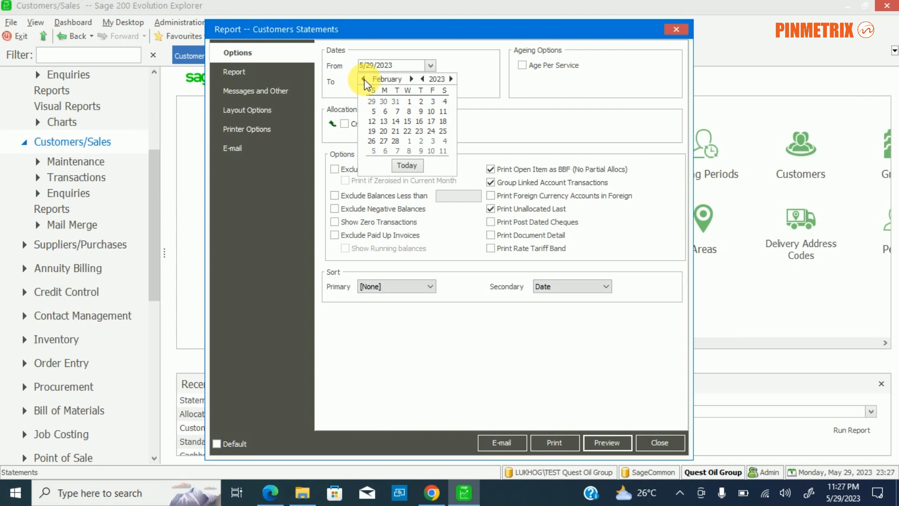
{"action": "left_click", "coordinate": [364, 78]}
{"action": "left_click", "coordinate": [363, 78]}
{"action": "left_click", "coordinate": [364, 79]}
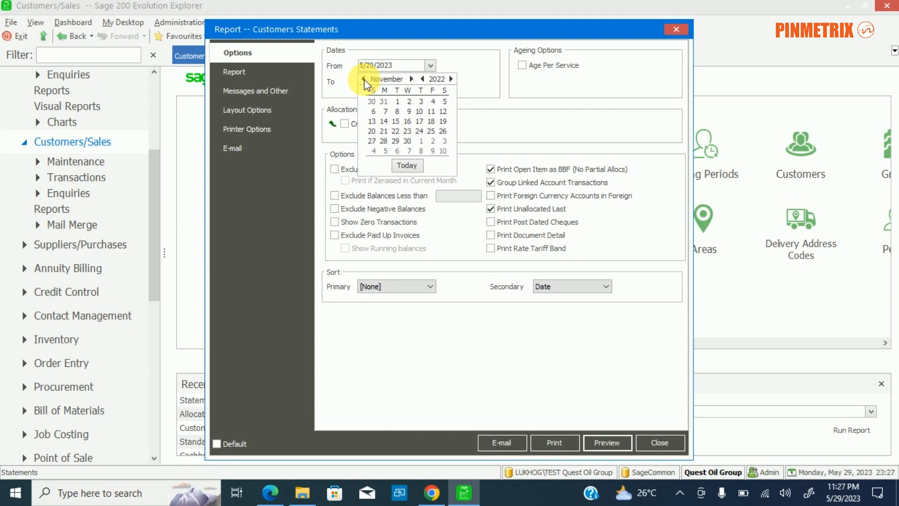
{"action": "left_click", "coordinate": [431, 121]}
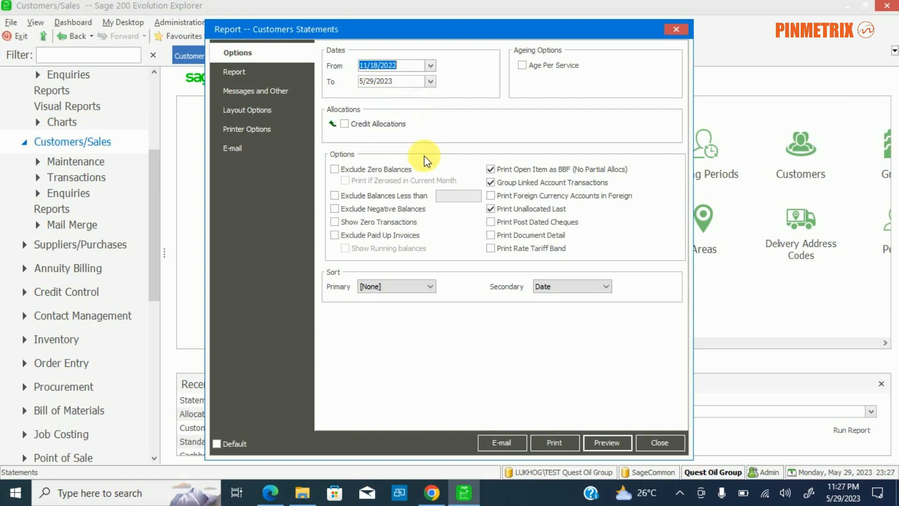
Restrict the statement report to the Cash Customer by setting the customer range from CASH to CASH.
{"action": "left_click", "coordinate": [285, 95]}
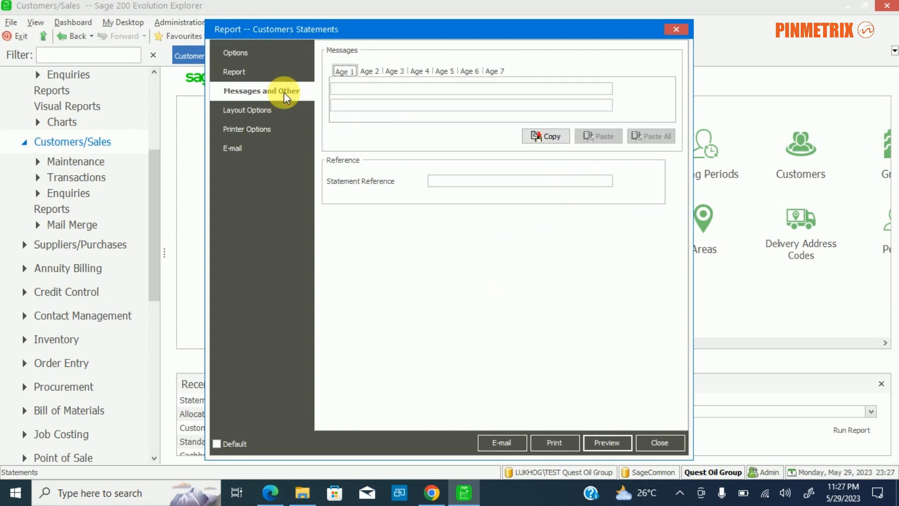
{"action": "left_click", "coordinate": [257, 72]}
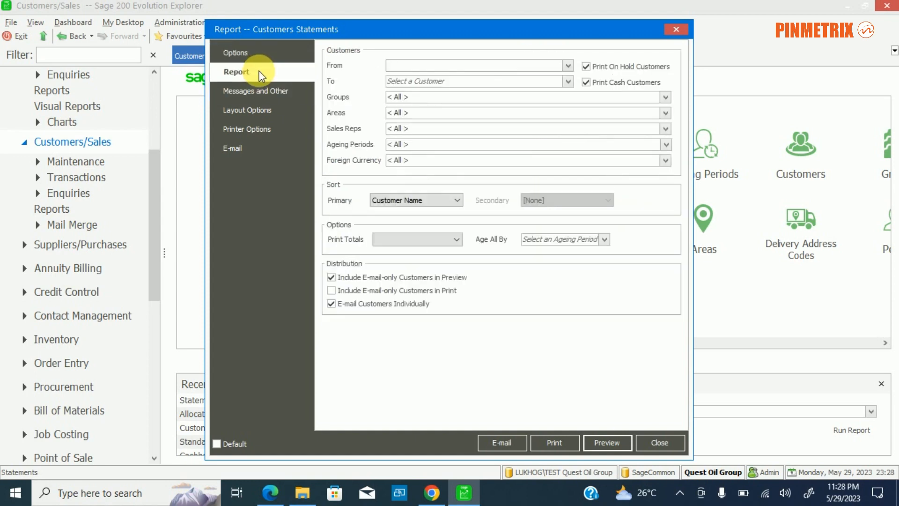
{"action": "left_click", "coordinate": [568, 65]}
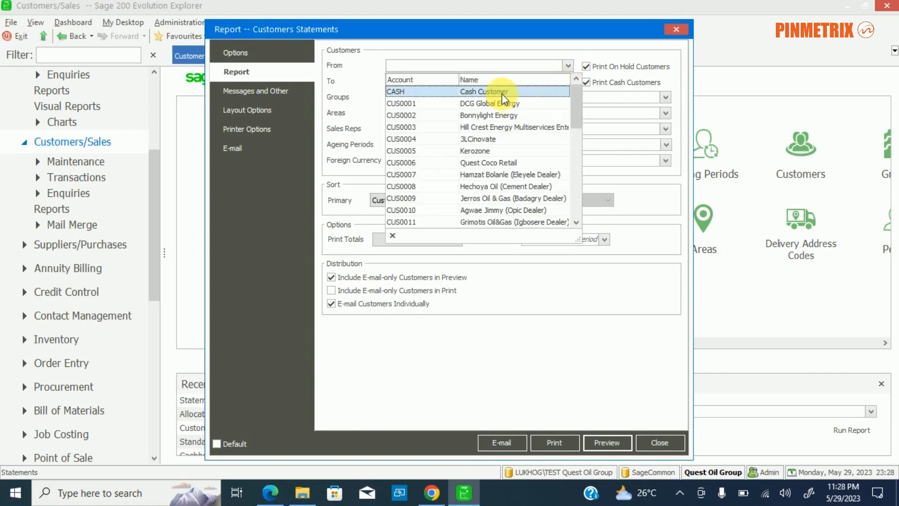
{"action": "left_click", "coordinate": [503, 93]}
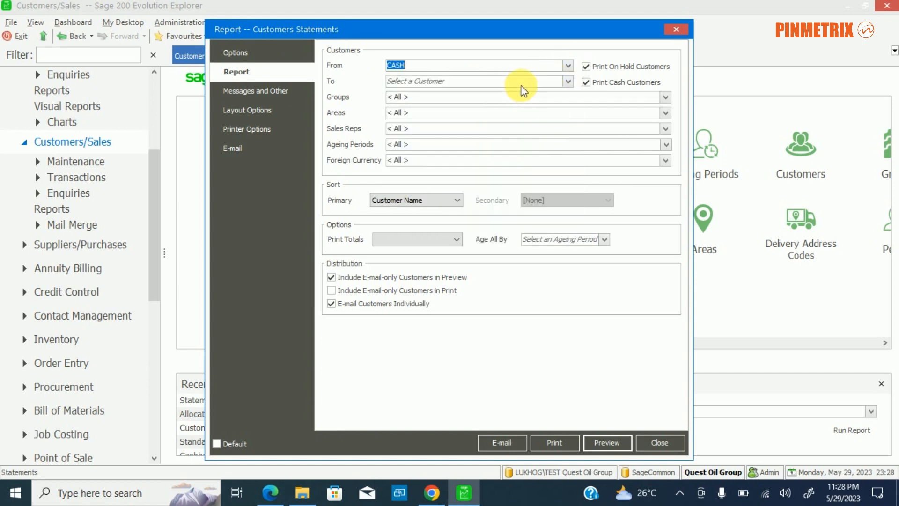
{"action": "left_click", "coordinate": [568, 81]}
{"action": "left_click", "coordinate": [499, 105]}
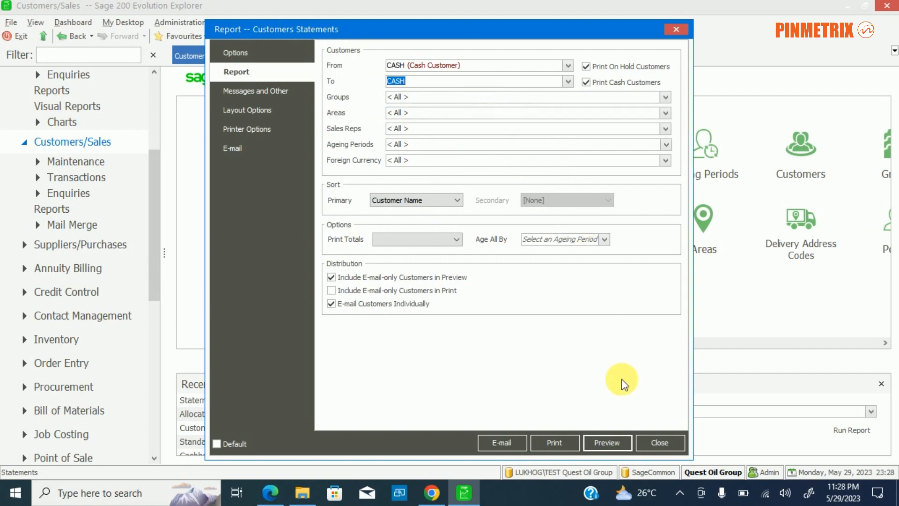
Preview the Cash Customer's statement, examine its invoices, payments and deposit, and close the preview and the report window.
{"action": "left_click", "coordinate": [603, 443]}
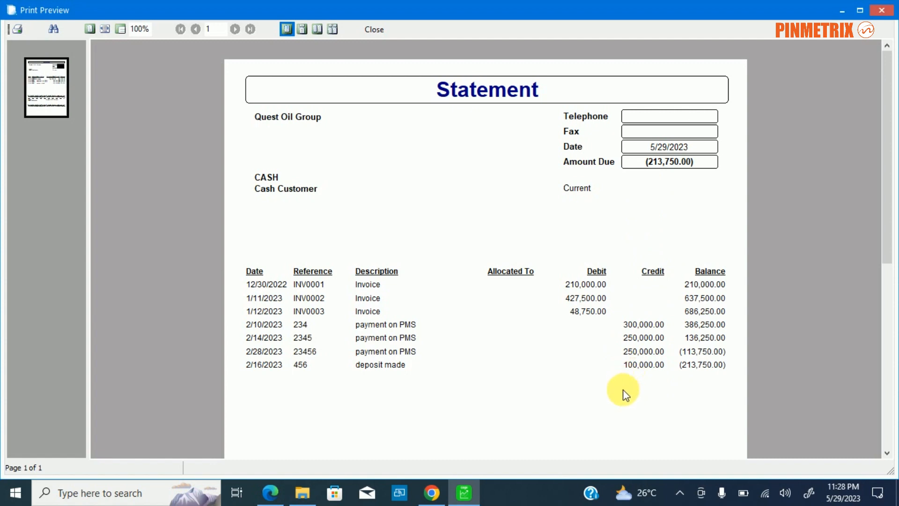
{"action": "left_click", "coordinate": [374, 30]}
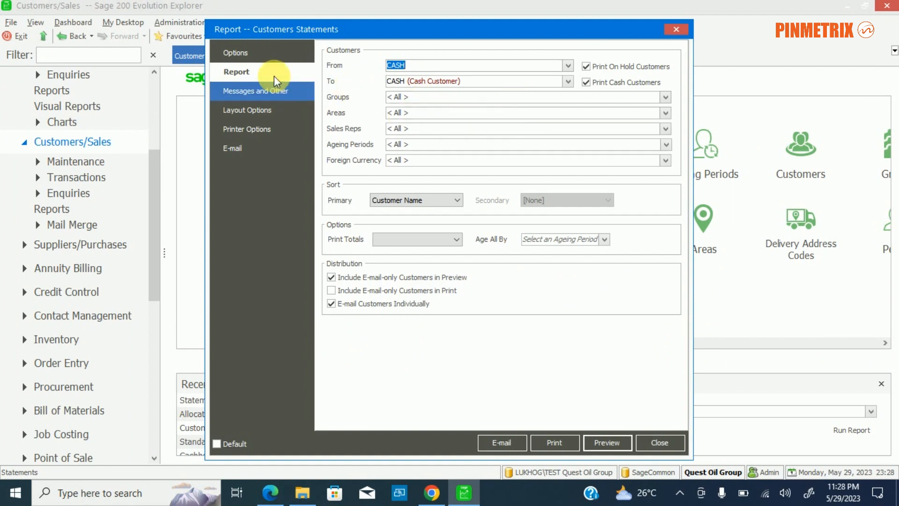
{"action": "left_click", "coordinate": [667, 443]}
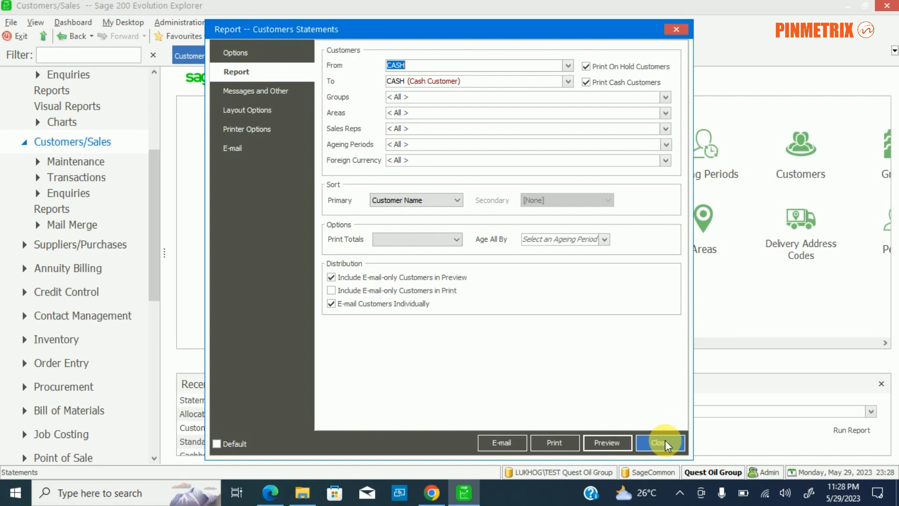
{"action": "left_click", "coordinate": [666, 443]}
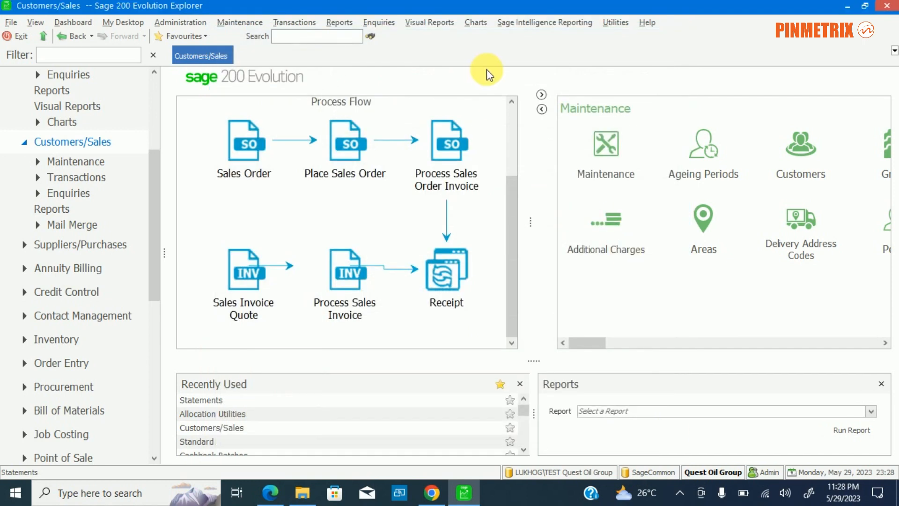
Open the Customers/Sales Age Analysis report.
{"action": "left_click", "coordinate": [338, 22]}
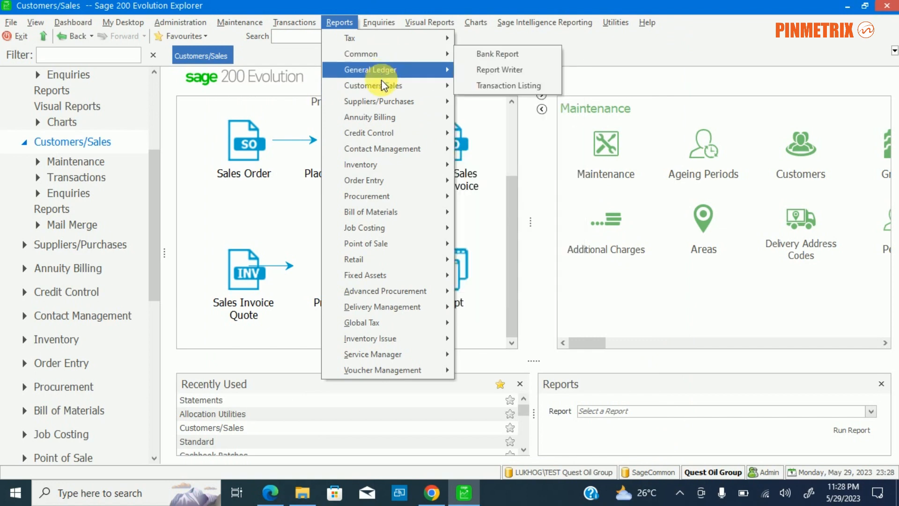
{"action": "mouse_move", "coordinate": [384, 95]}
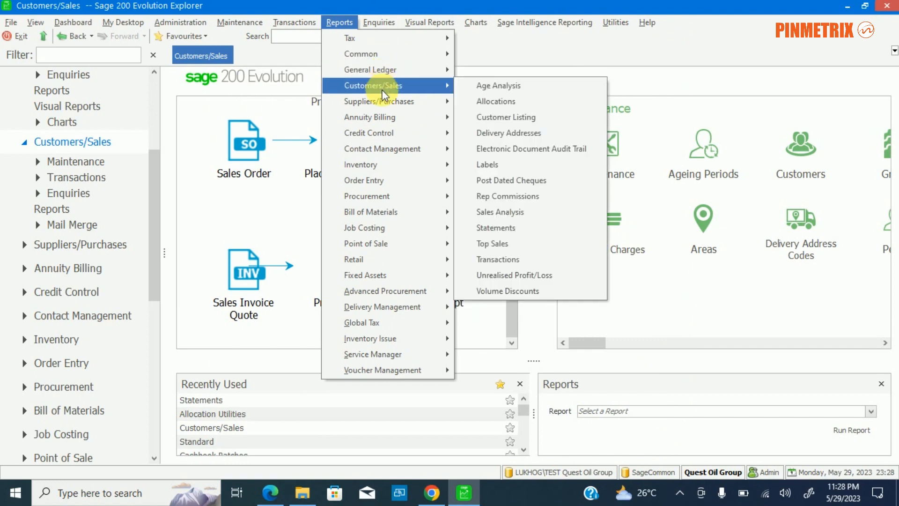
{"action": "left_click", "coordinate": [527, 89]}
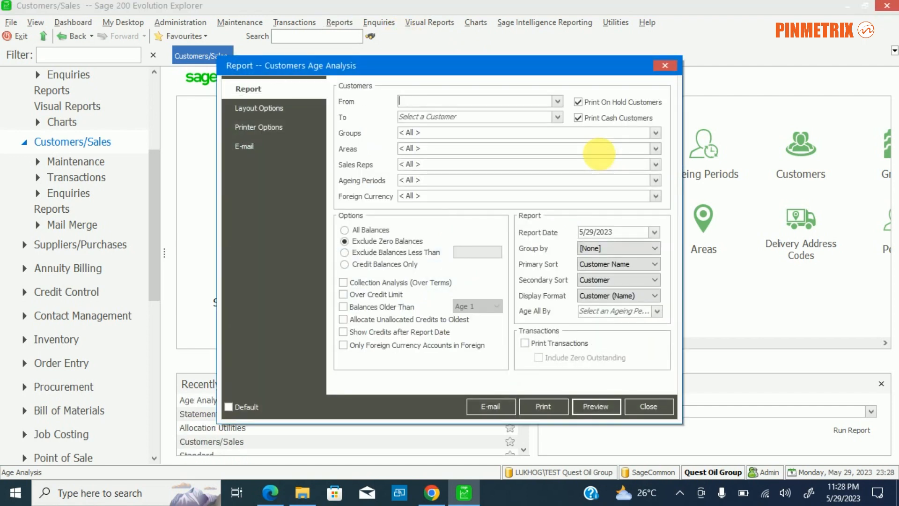
Restrict the age analysis report to the Cash Customer by setting the customer range from CASH to CASH.
{"action": "left_click", "coordinate": [557, 101]}
{"action": "left_click", "coordinate": [457, 120]}
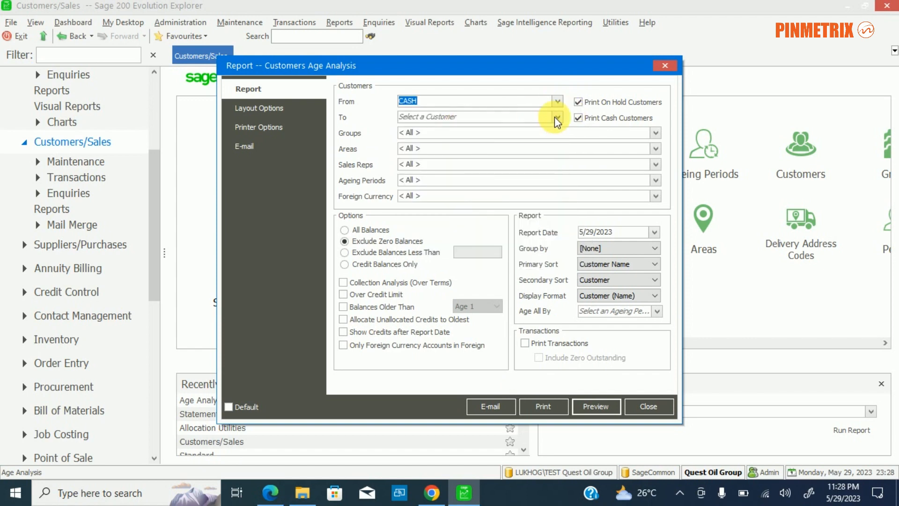
{"action": "left_click", "coordinate": [557, 117]}
{"action": "left_click", "coordinate": [505, 143]}
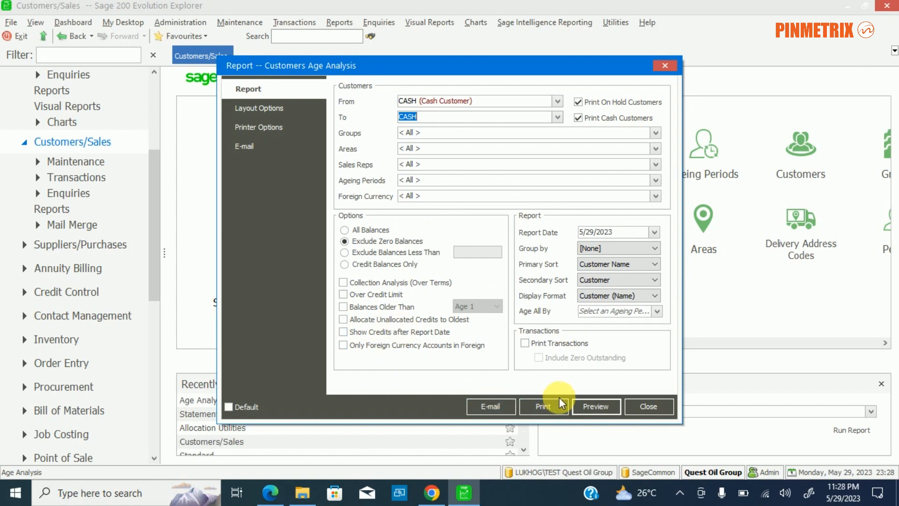
Preview the Cash Customer's age analysis, examine the balances per ageing period, and close the preview and the report window.
{"action": "left_click", "coordinate": [583, 406]}
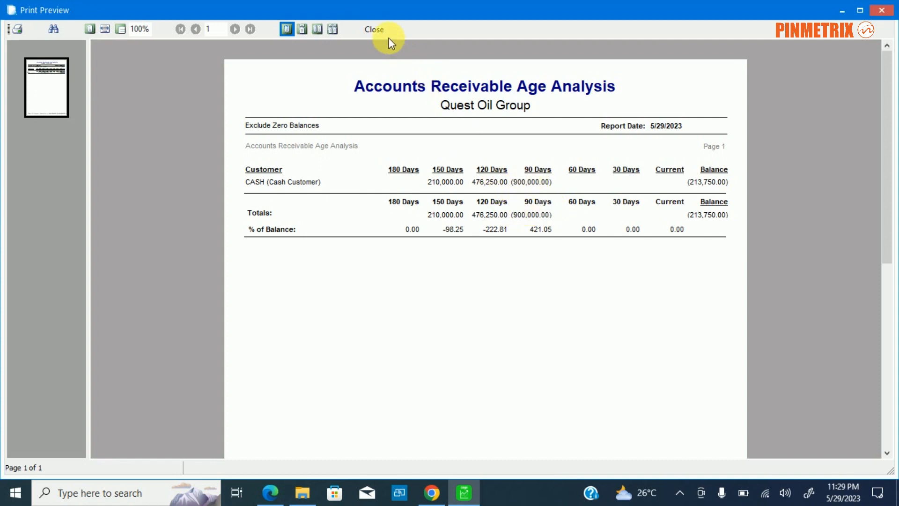
{"action": "left_click", "coordinate": [377, 29]}
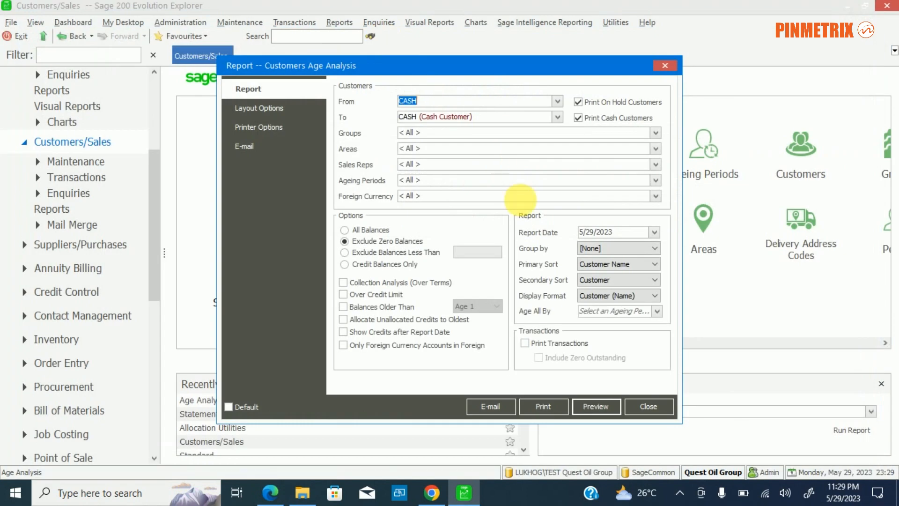
{"action": "left_click", "coordinate": [646, 408]}
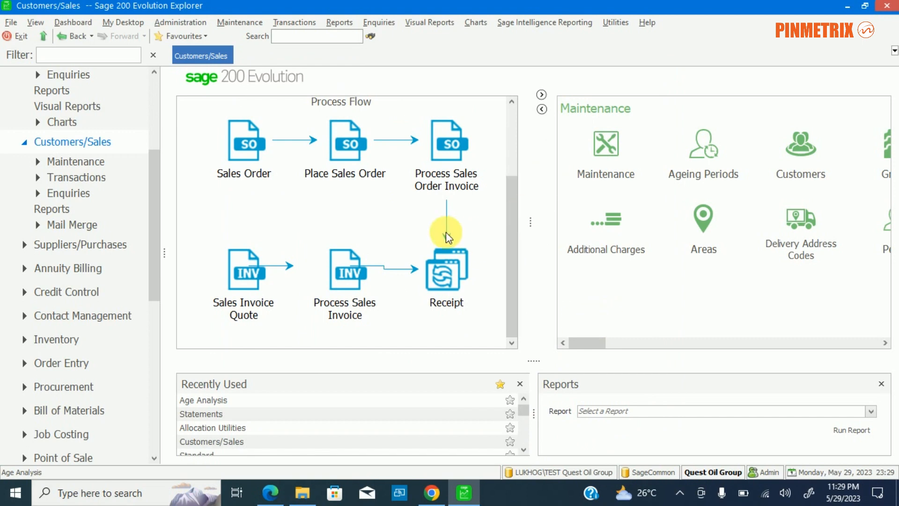
Look through the General Ledger transactions page, the cashbook batches list and the General Ledger maintenance page.
{"action": "left_click", "coordinate": [153, 112]}
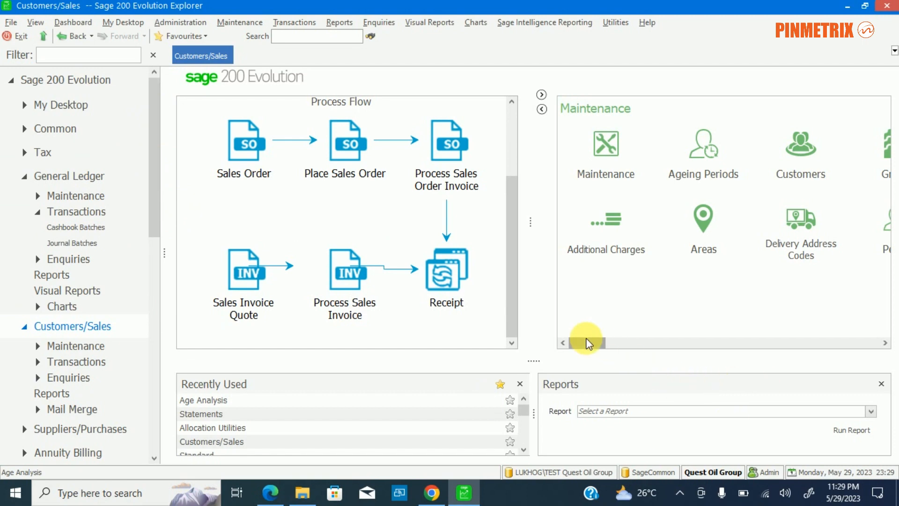
{"action": "mouse_move", "coordinate": [588, 343]}
{"action": "left_mouse_down"}
{"action": "mouse_move", "coordinate": [678, 342]}
{"action": "mouse_move", "coordinate": [575, 344]}
{"action": "left_mouse_up"}
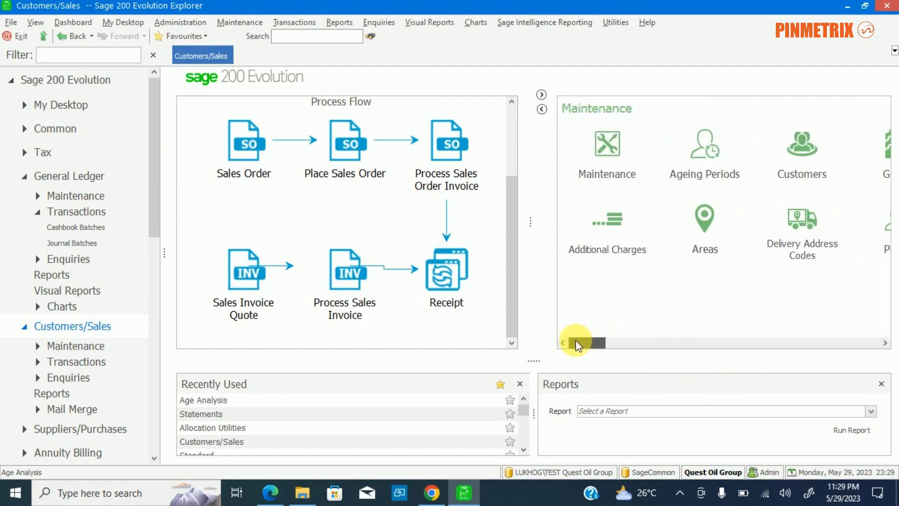
{"action": "left_click", "coordinate": [98, 213]}
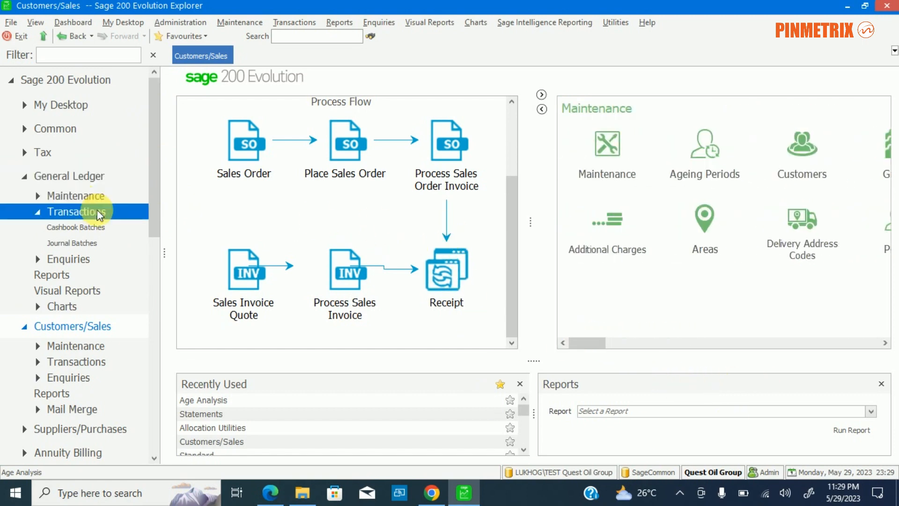
{"action": "left_click", "coordinate": [70, 227]}
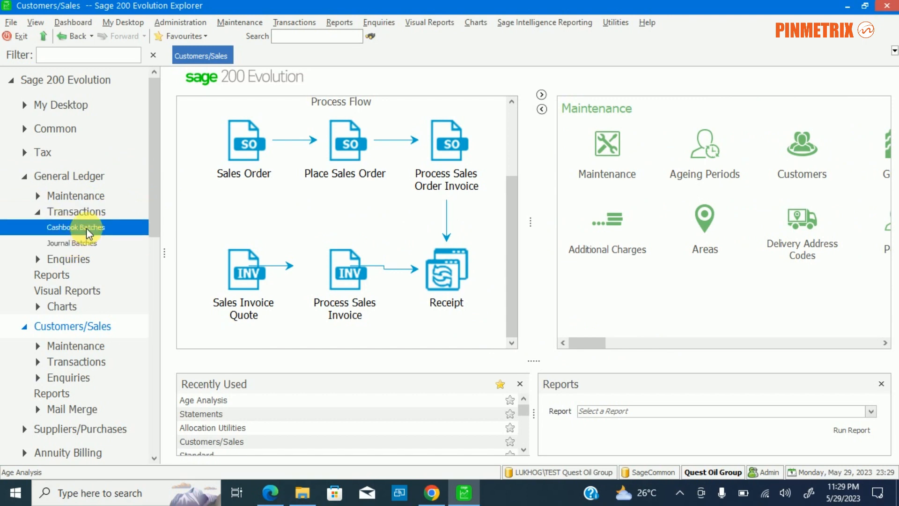
{"action": "left_click", "coordinate": [88, 193]}
{"action": "left_click", "coordinate": [75, 177]}
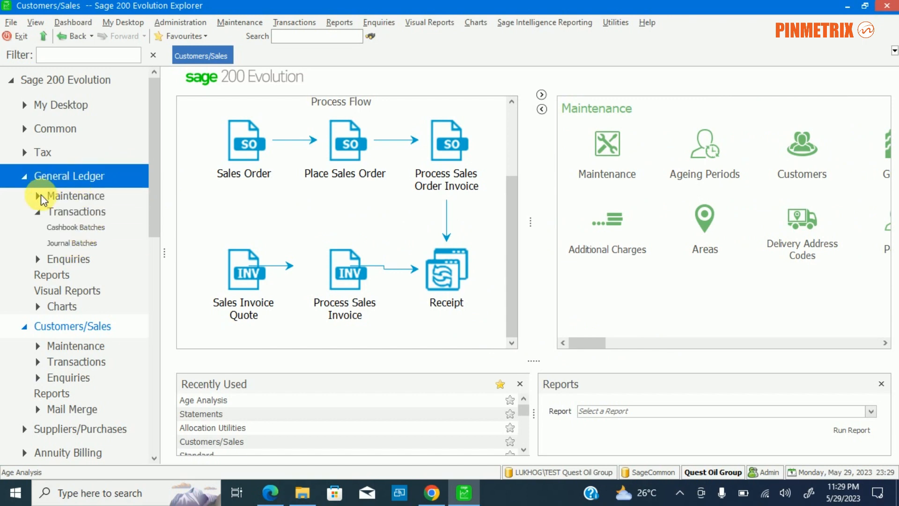
{"action": "left_click", "coordinate": [43, 213]}
{"action": "left_click", "coordinate": [40, 213]}
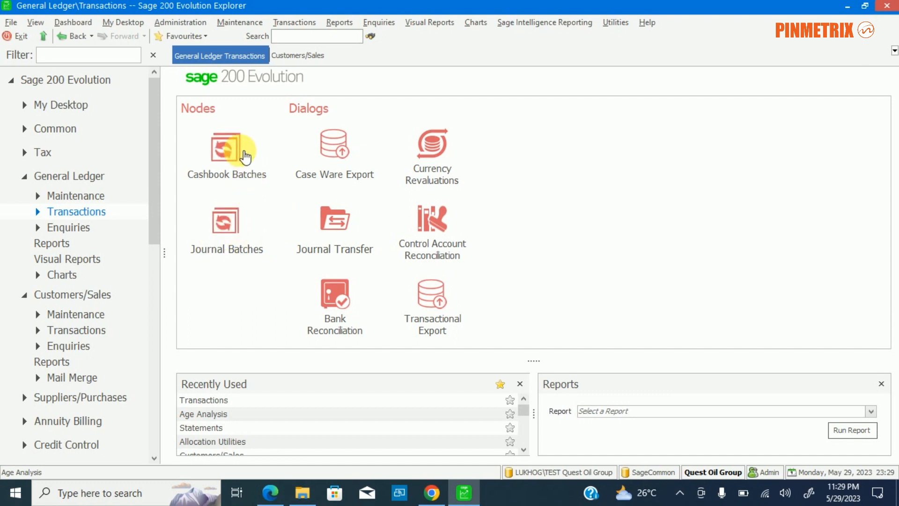
{"action": "left_click", "coordinate": [245, 156]}
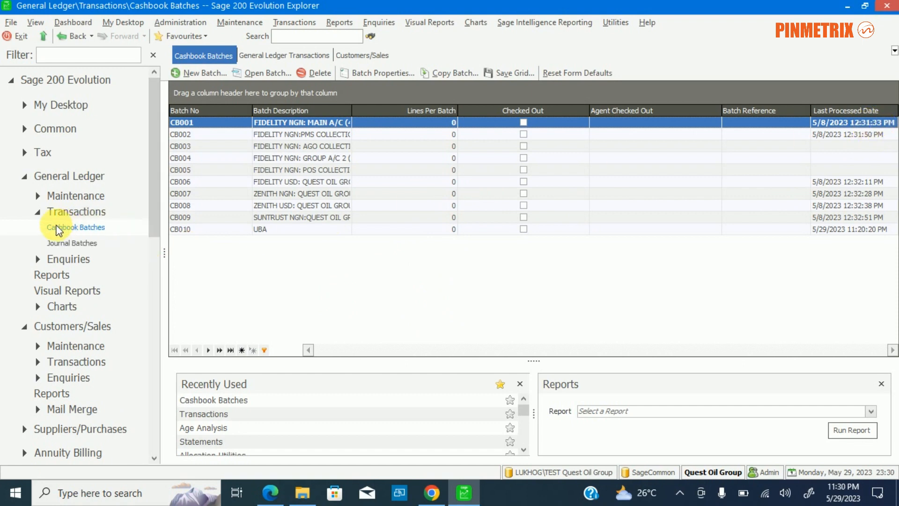
{"action": "left_click", "coordinate": [66, 198]}
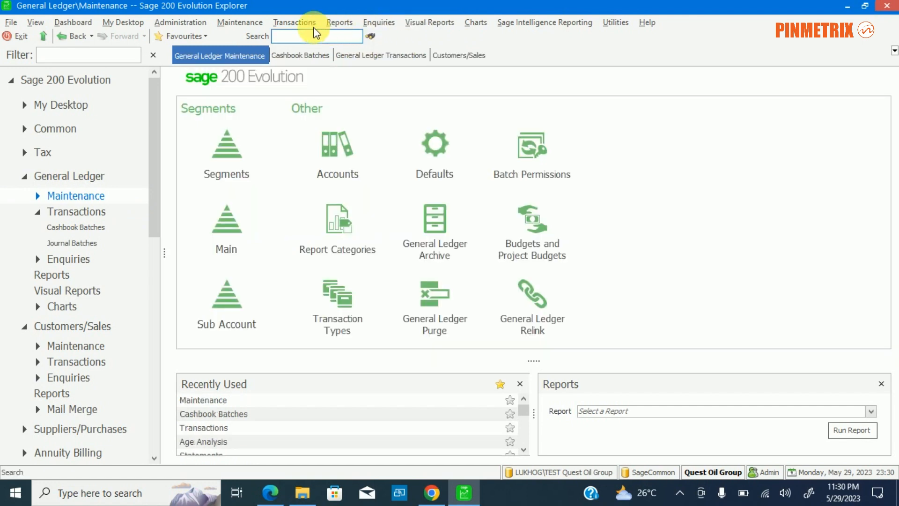
Open the Allocation Utilities for Customers/Sales.
{"action": "left_click", "coordinate": [235, 23]}
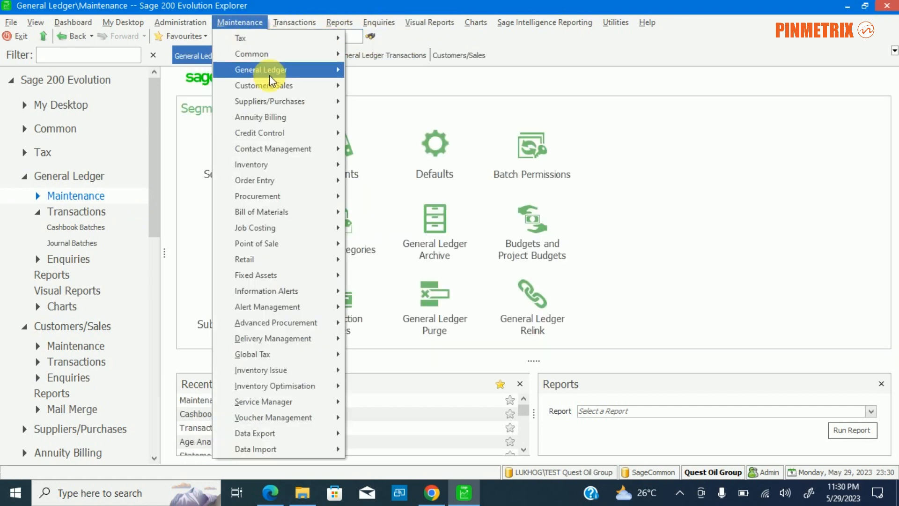
{"action": "mouse_move", "coordinate": [279, 83]}
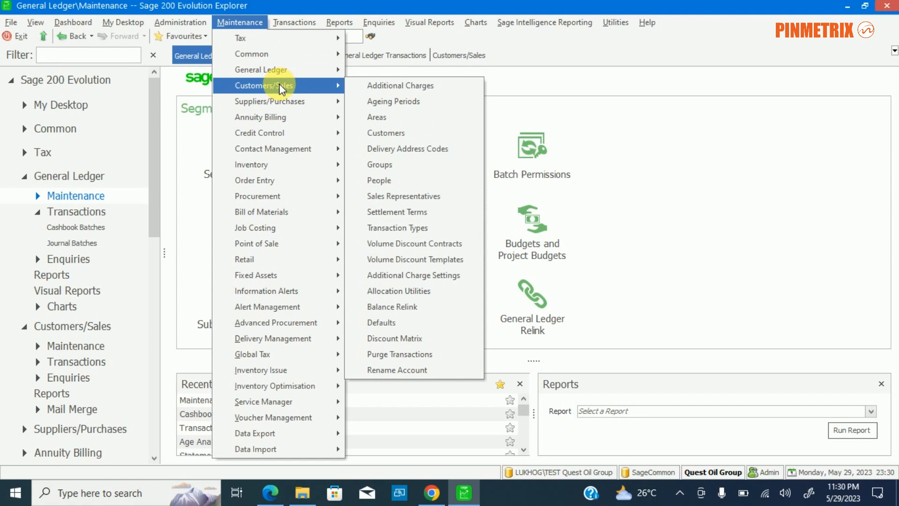
{"action": "left_click", "coordinate": [427, 293]}
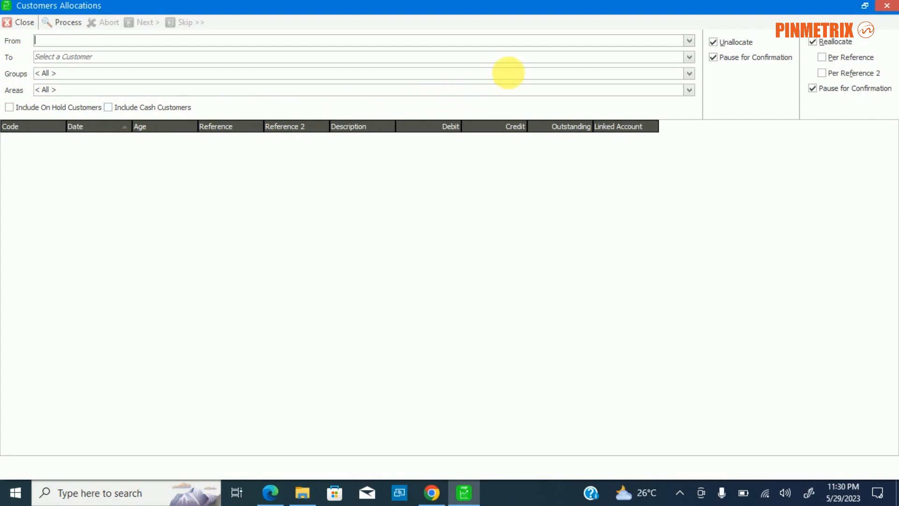
Set the allocation customer range from CASH to CASH and include cash customers.
{"action": "left_click", "coordinate": [686, 41]}
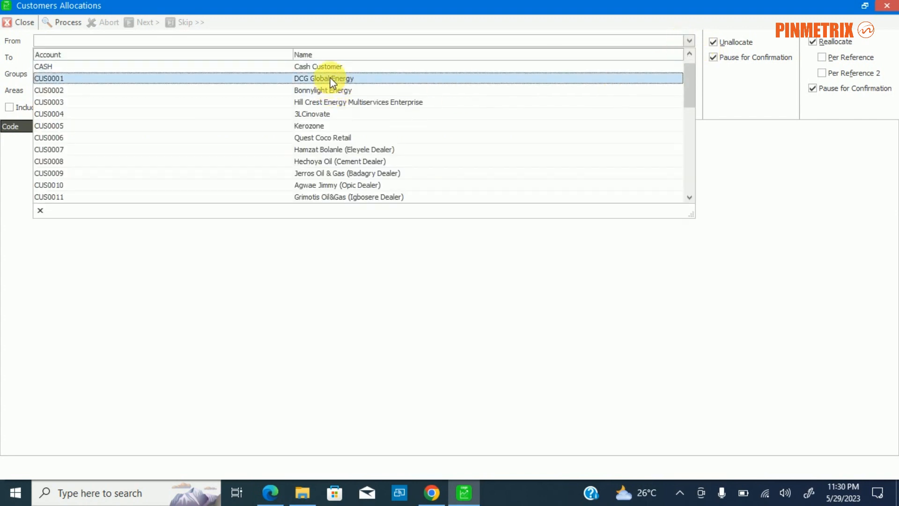
{"action": "left_click", "coordinate": [335, 67]}
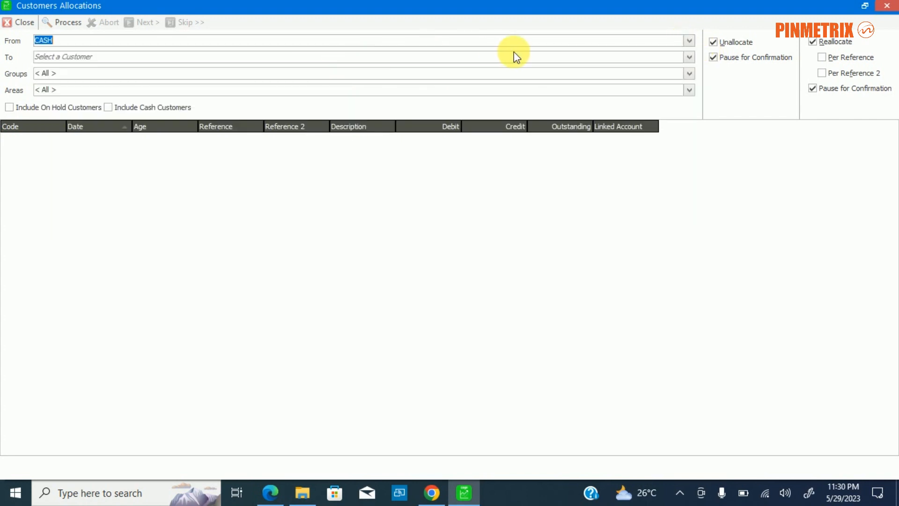
{"action": "left_click", "coordinate": [689, 57]}
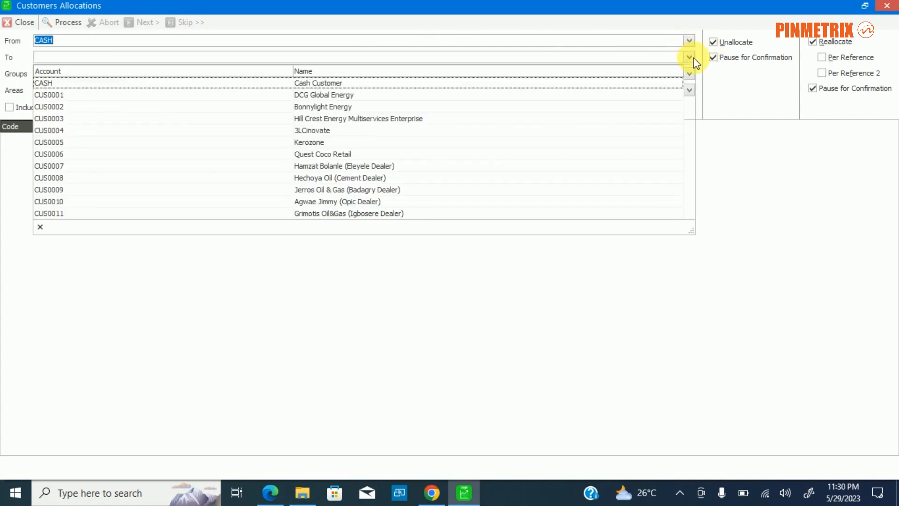
{"action": "left_click", "coordinate": [588, 83]}
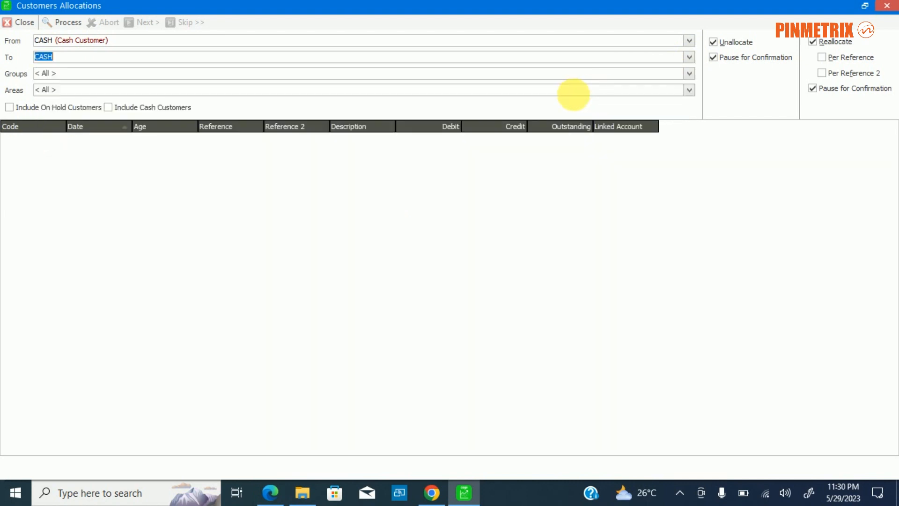
{"action": "left_click", "coordinate": [108, 107]}
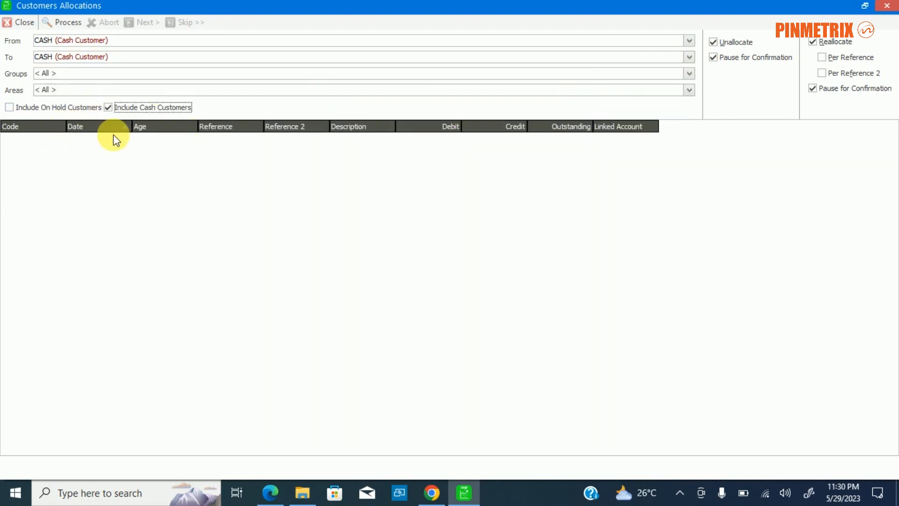
Process the Cash Customer's allocations, unallocating all transactions and automatically reallocating the payments to the invoices.
{"action": "left_click", "coordinate": [49, 20]}
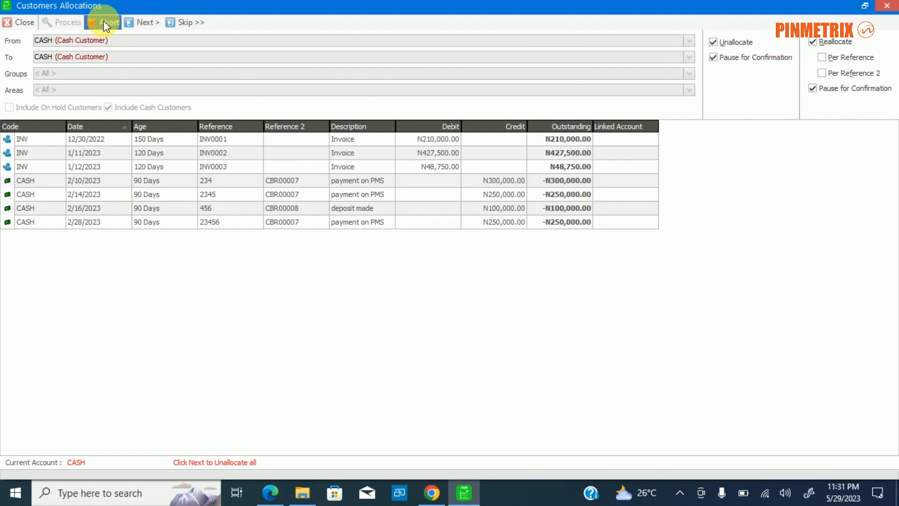
{"action": "left_click", "coordinate": [145, 24]}
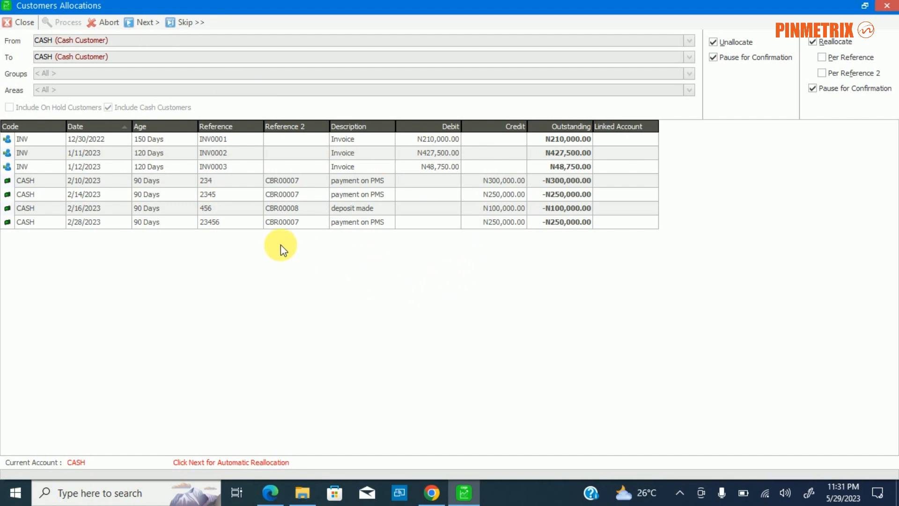
{"action": "left_click", "coordinate": [136, 22]}
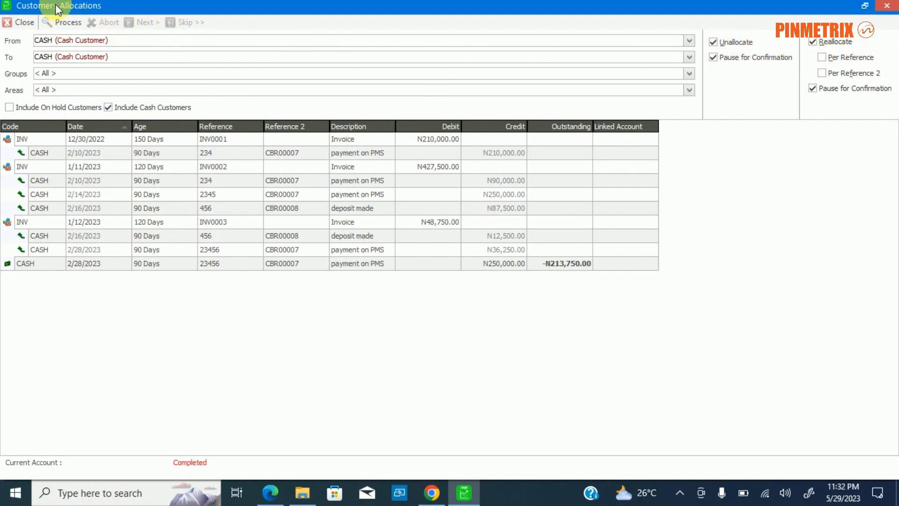
Reprocess the Cash Customer by unallocating everything and reallocating with Per Reference enabled and Unallocate disabled, and close the allocations window.
{"action": "left_click", "coordinate": [75, 23]}
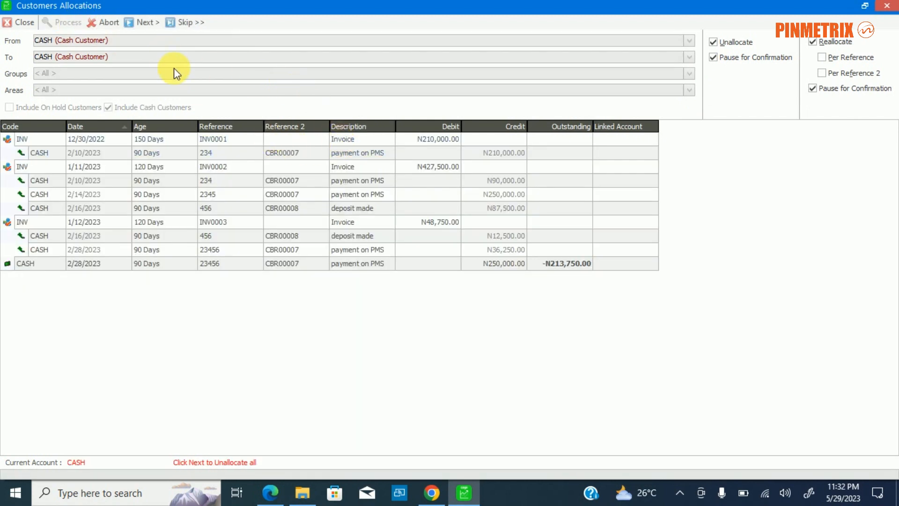
{"action": "left_click", "coordinate": [142, 21]}
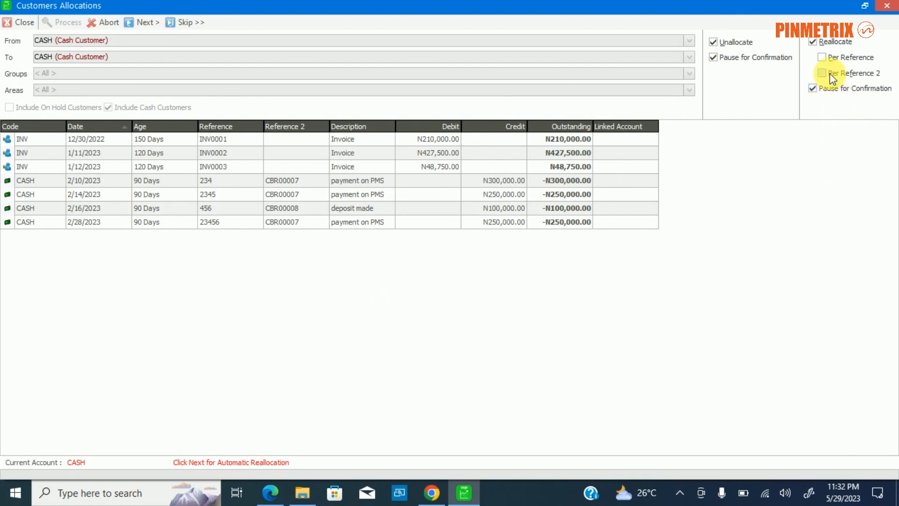
{"action": "left_click", "coordinate": [328, 182]}
{"action": "left_click", "coordinate": [828, 57]}
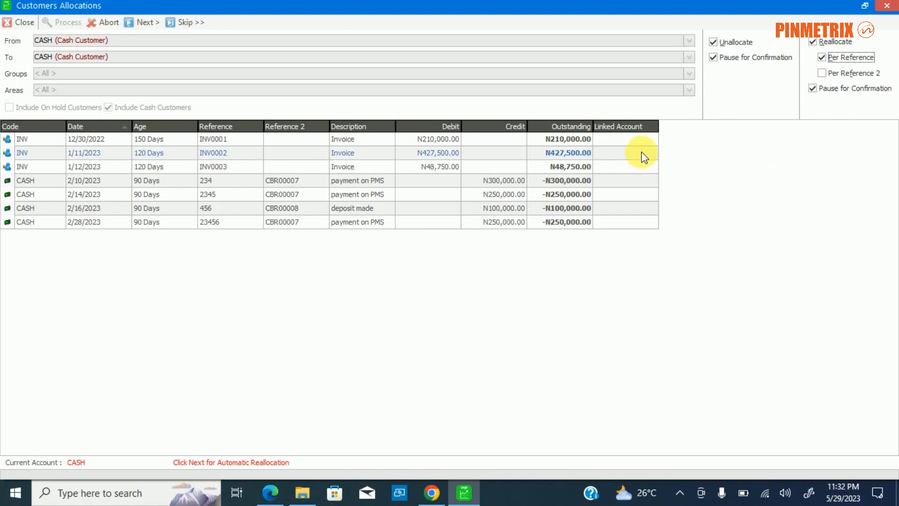
{"action": "left_click", "coordinate": [713, 43]}
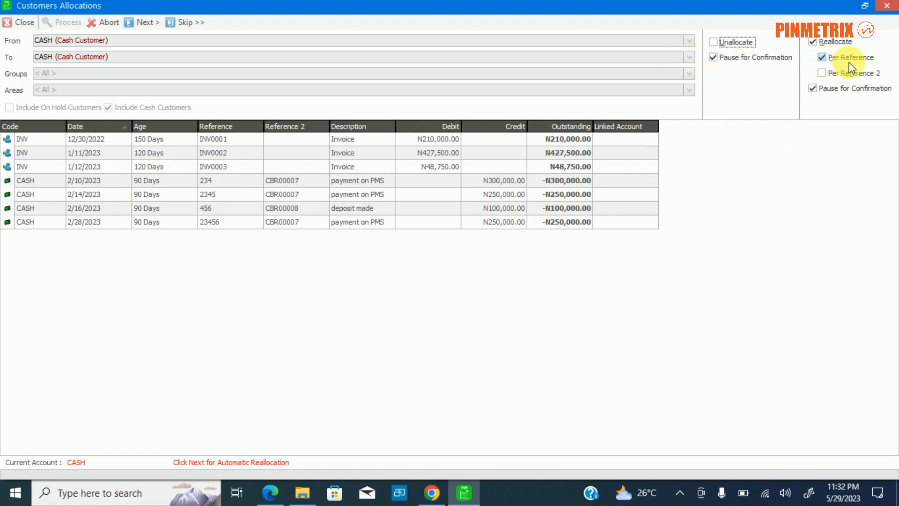
{"action": "left_click", "coordinate": [145, 22]}
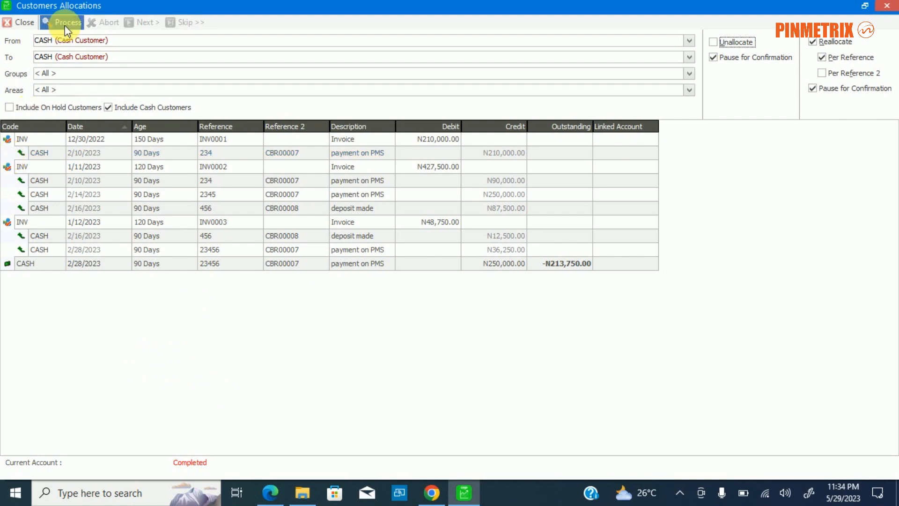
{"action": "left_click", "coordinate": [17, 23]}
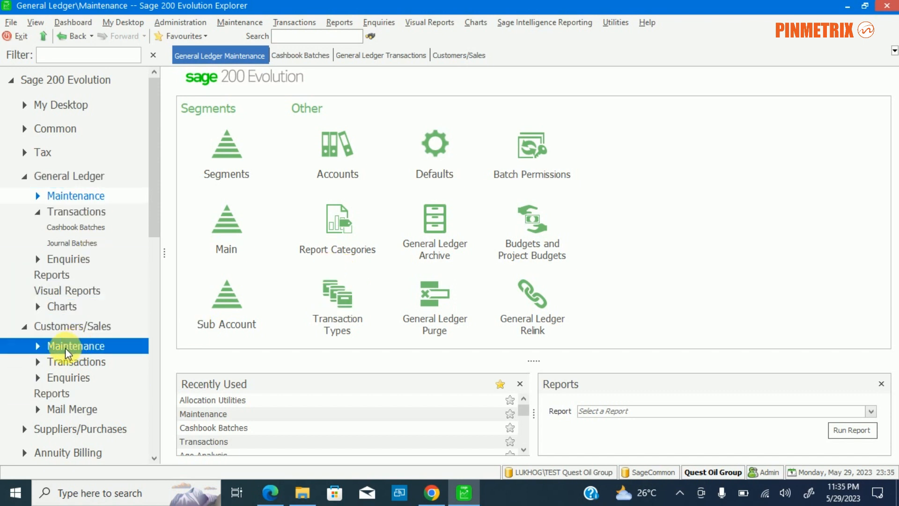
Open the allocations of the Cash Customer from the Customers/Sales customer maintenance list.
{"action": "left_click", "coordinate": [39, 349]}
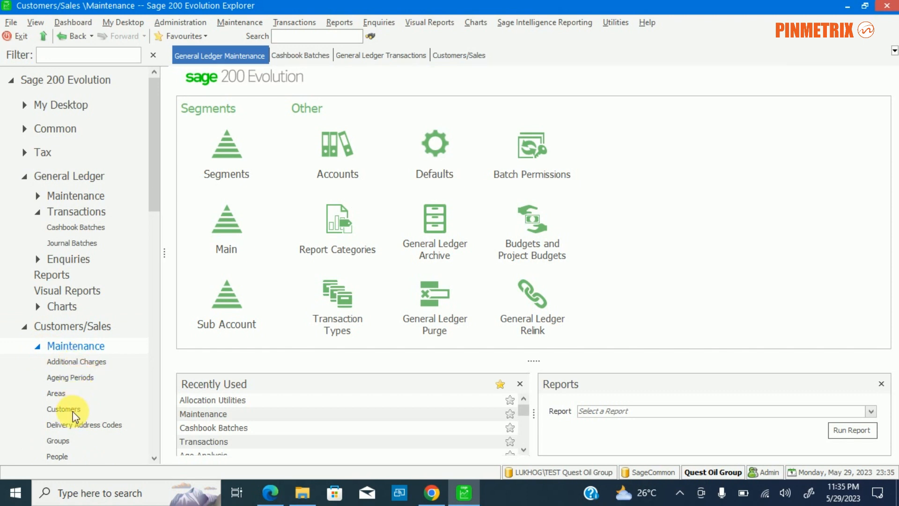
{"action": "left_click", "coordinate": [72, 409]}
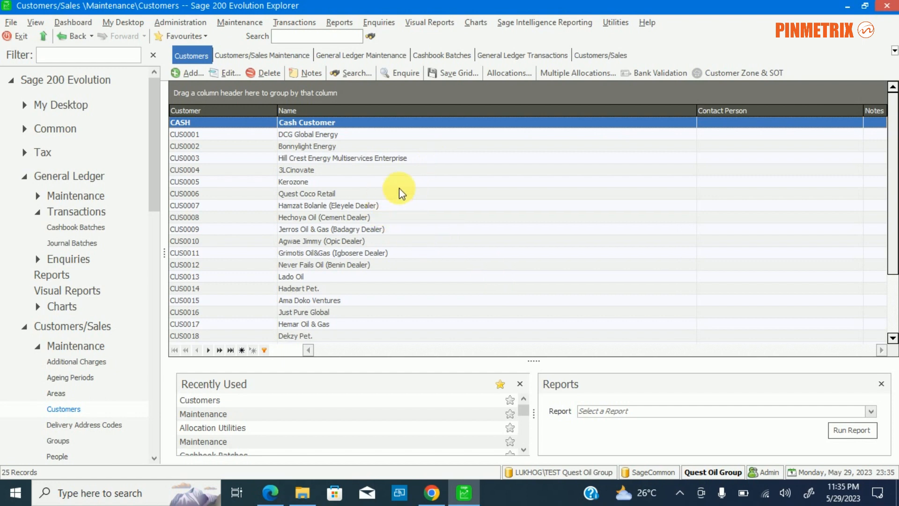
{"action": "left_click", "coordinate": [421, 183]}
{"action": "left_click", "coordinate": [349, 124]}
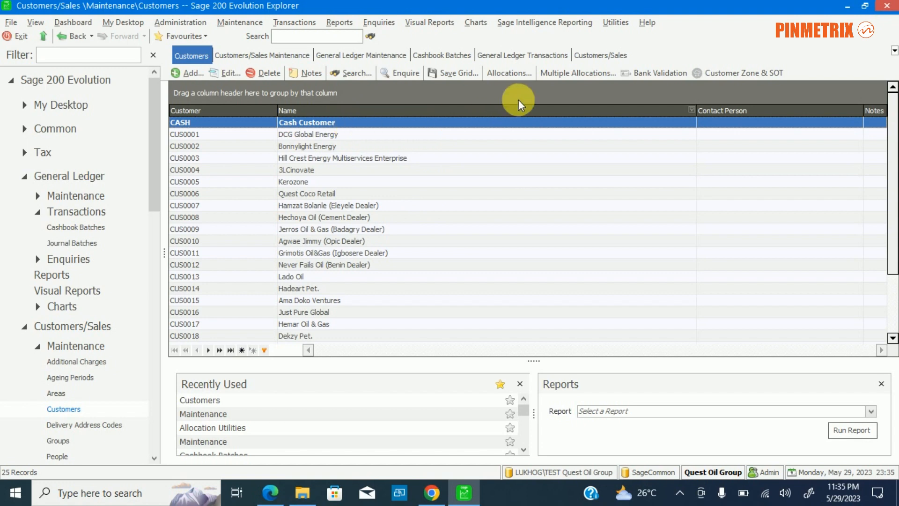
{"action": "left_click", "coordinate": [519, 75]}
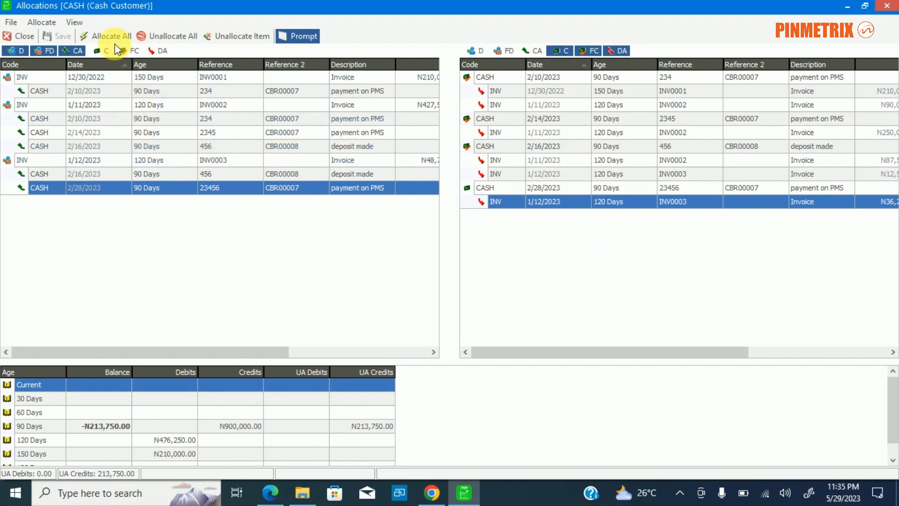
Unallocate all of the Cash Customer's transactions.
{"action": "left_click", "coordinate": [172, 39]}
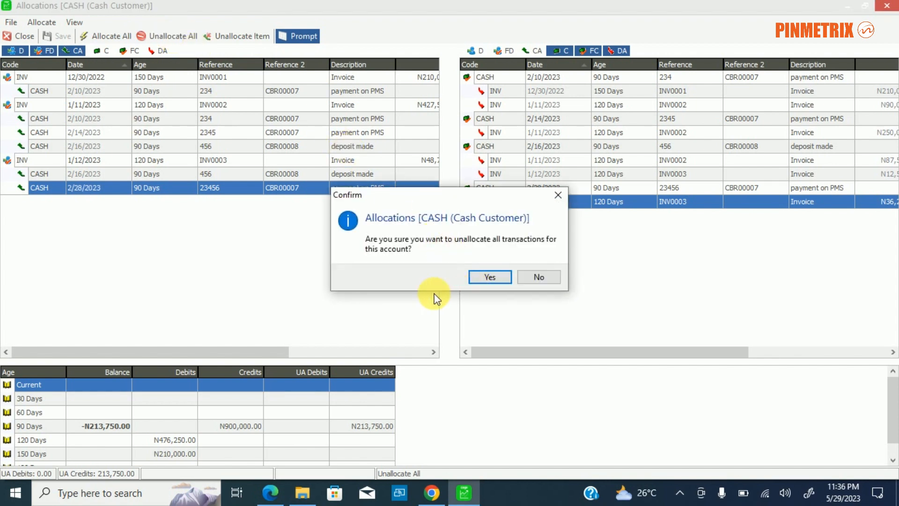
{"action": "left_click", "coordinate": [488, 279]}
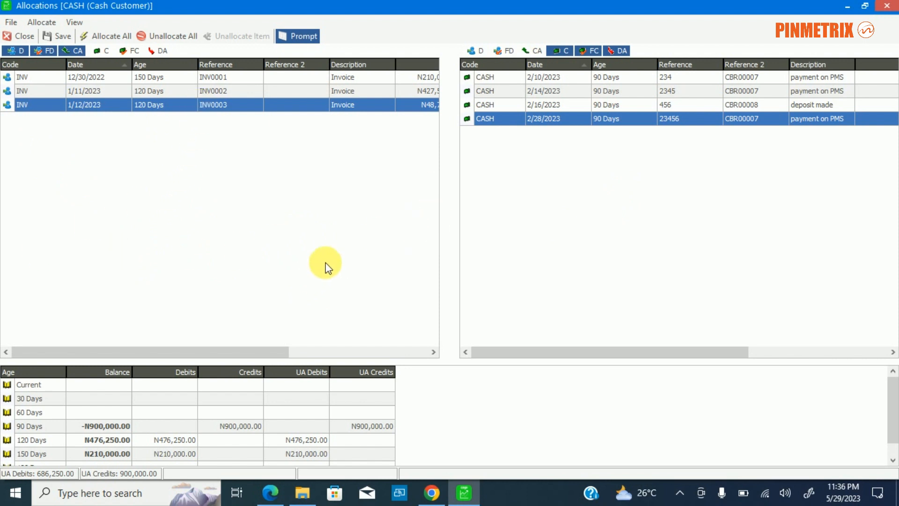
{"action": "scroll", "coordinate": [142, 426], "scroll_direction": "down", "scroll_amount": 1}
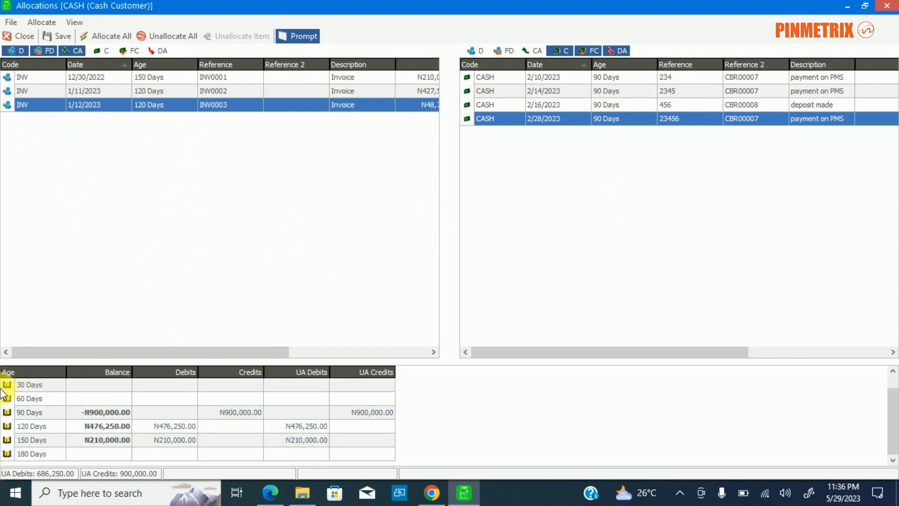
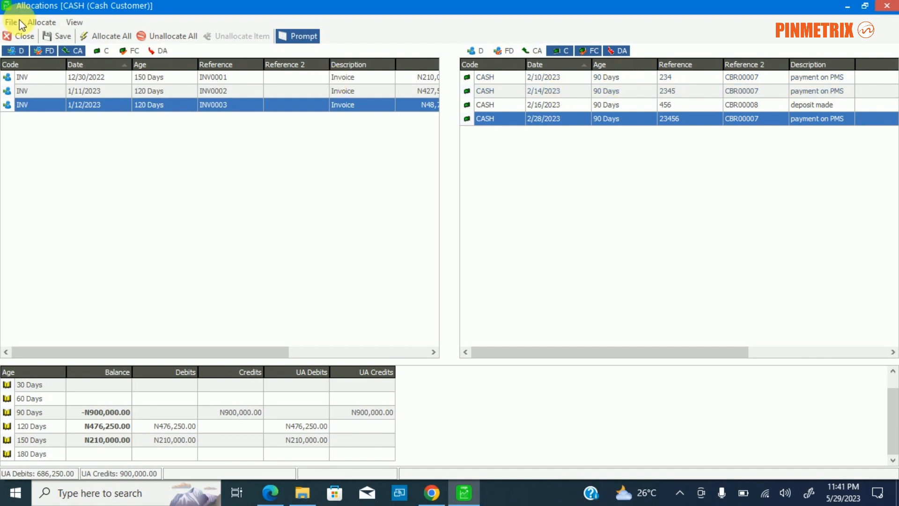
Automatically allocate all of the customer's payments to the invoices, and unallocate all transactions again.
{"action": "left_click", "coordinate": [108, 51]}
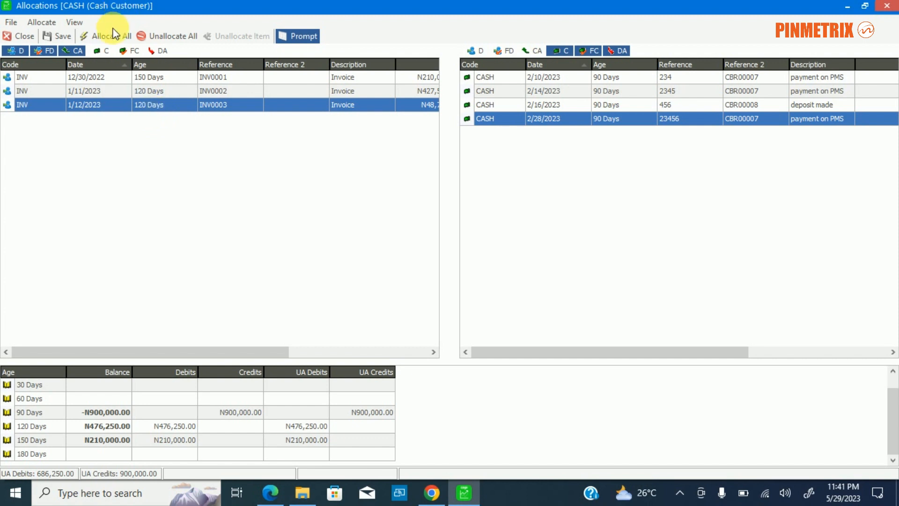
{"action": "left_click", "coordinate": [107, 42]}
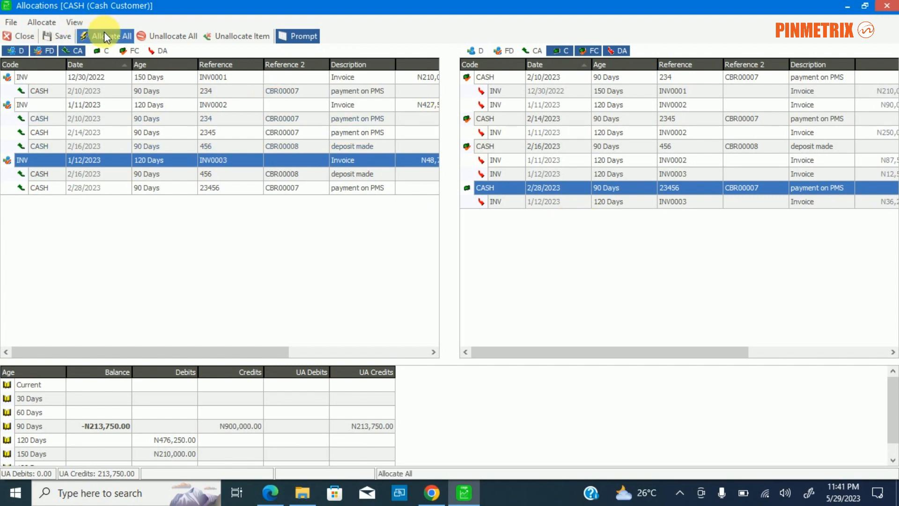
{"action": "left_click", "coordinate": [167, 36]}
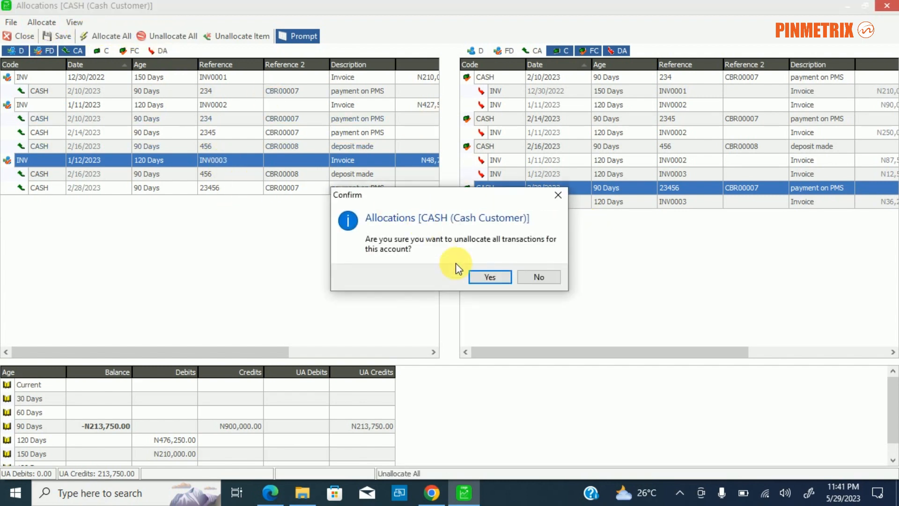
{"action": "left_click", "coordinate": [488, 277]}
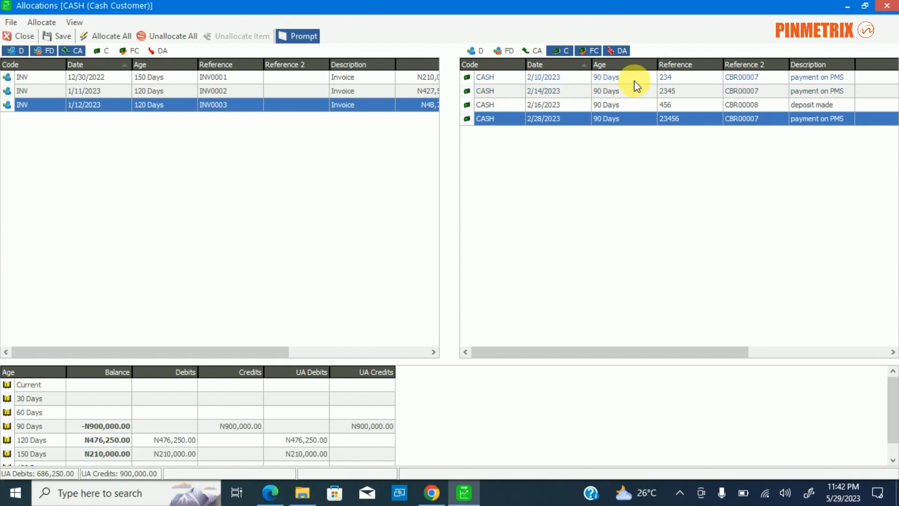
Manually allocate invoice INV0003 to the 2/10/2023 cash payment with reference 234 for the full 48,750.00.
{"action": "left_click_drag", "start_coordinate": [269, 350], "coordinate": [383, 348]}
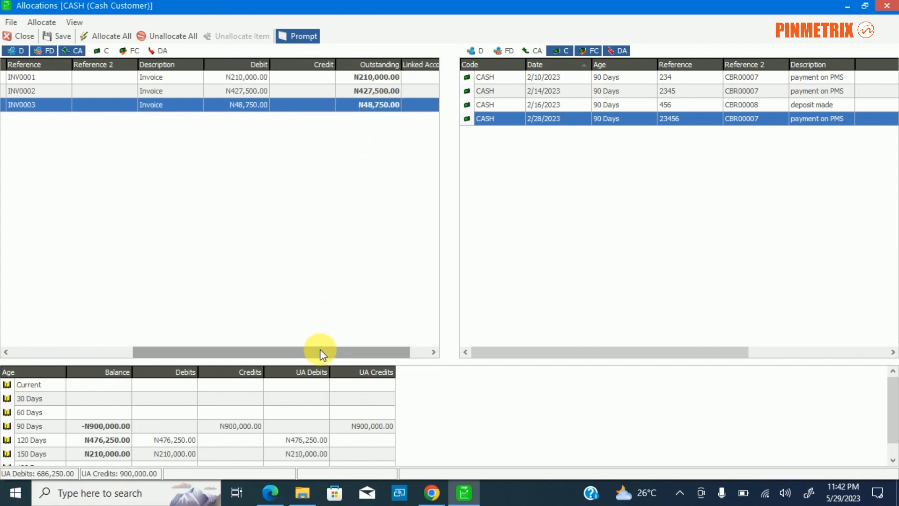
{"action": "left_click_drag", "start_coordinate": [321, 351], "coordinate": [283, 353]}
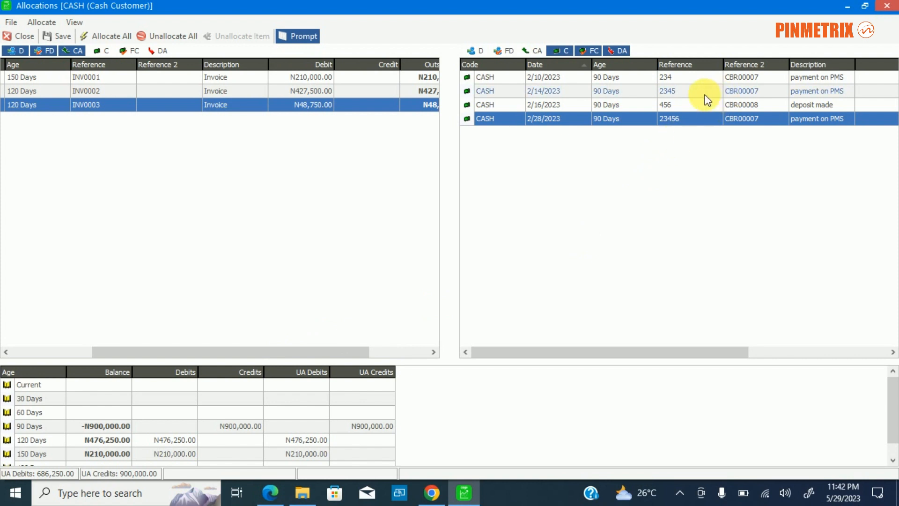
{"action": "left_click", "coordinate": [655, 77]}
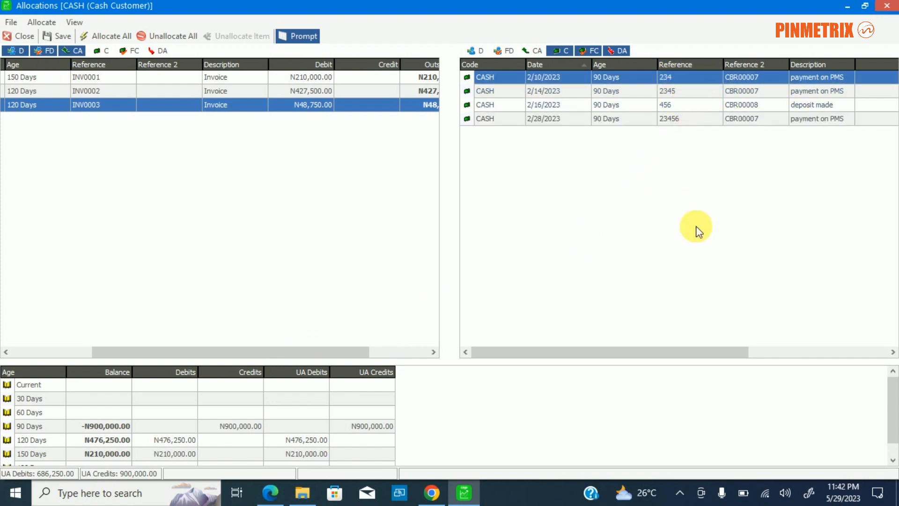
{"action": "left_click_drag", "start_coordinate": [656, 355], "coordinate": [796, 363]}
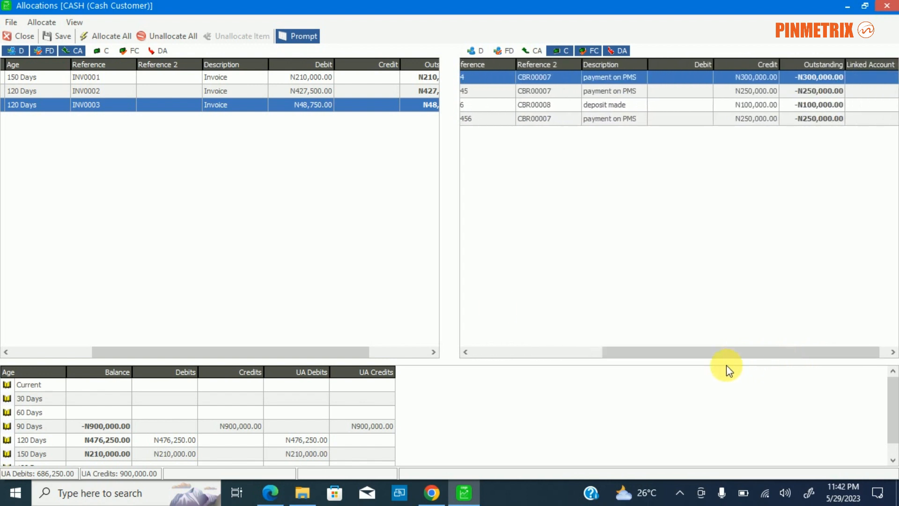
{"action": "left_click_drag", "start_coordinate": [226, 106], "coordinate": [527, 74]}
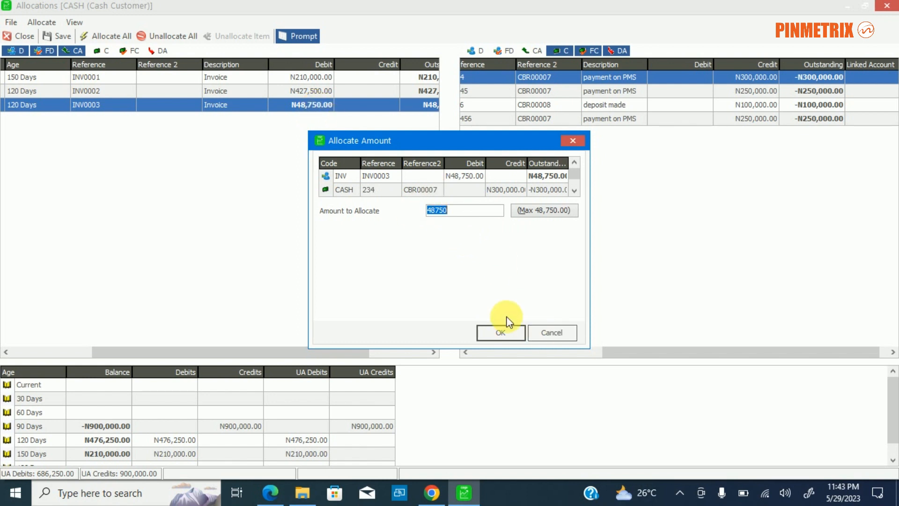
{"action": "left_click", "coordinate": [489, 338]}
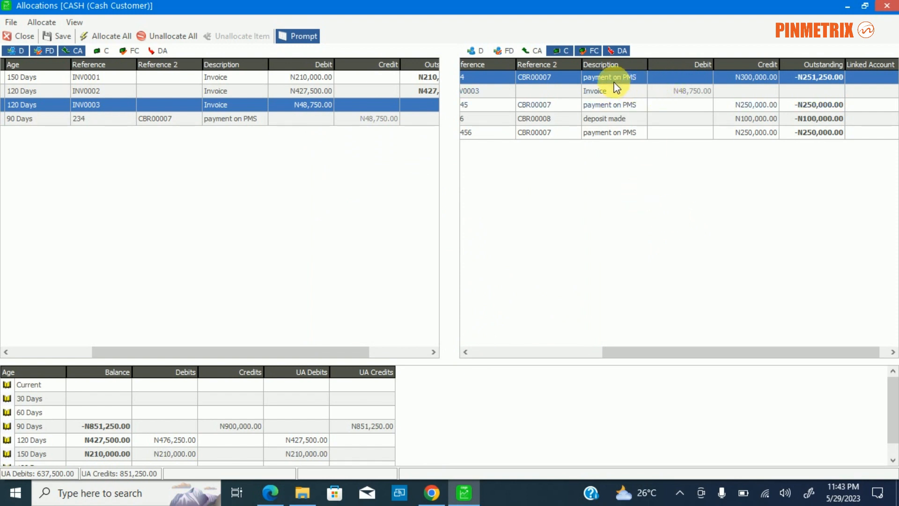
Unallocate only the INV0003 item linked to cash payment 234.
{"action": "left_click_drag", "start_coordinate": [678, 356], "coordinate": [491, 353]}
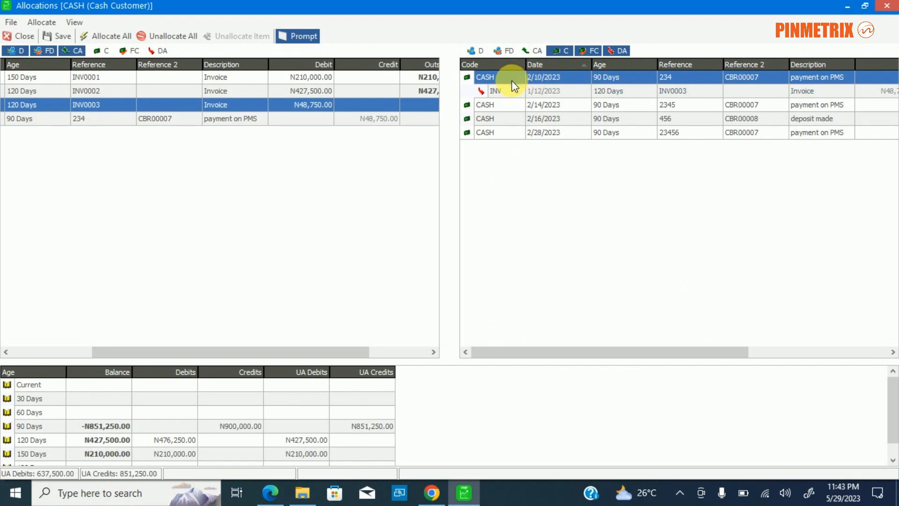
{"action": "left_click_drag", "start_coordinate": [251, 353], "coordinate": [150, 351]}
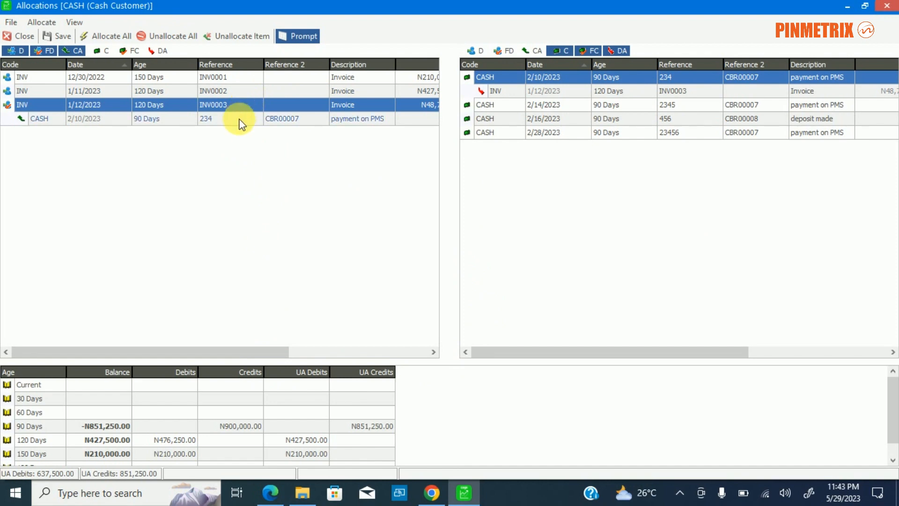
{"action": "left_click", "coordinate": [528, 93]}
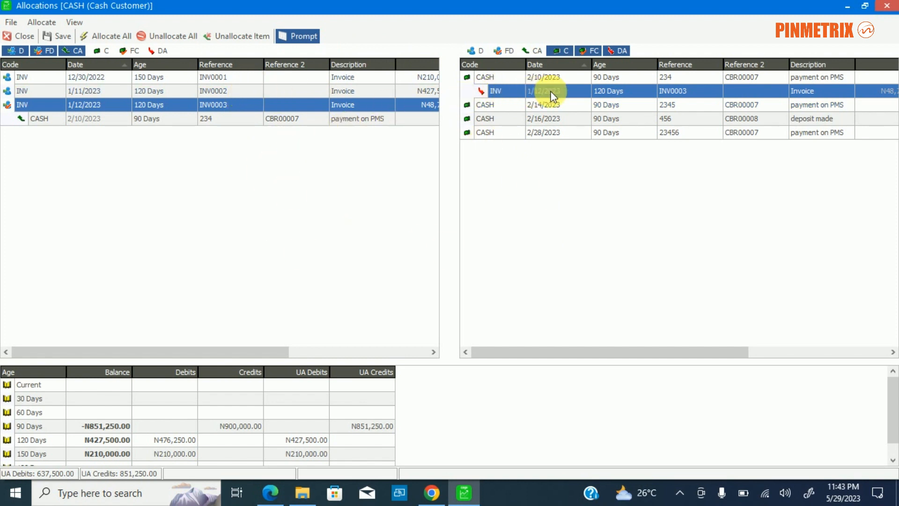
{"action": "left_click", "coordinate": [238, 34]}
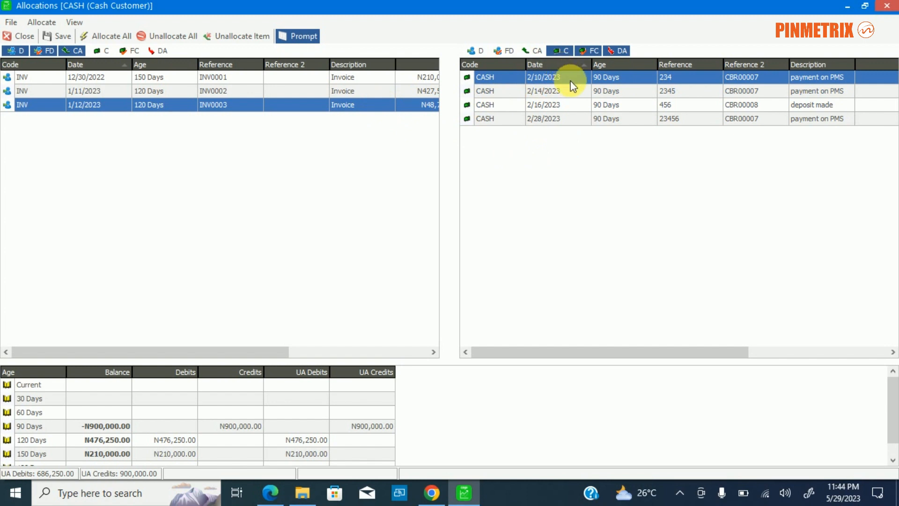
Allocate 10000 of cash payment 234 to invoice INV0003 and check the outstanding and age analysis amounts.
{"action": "left_click_drag", "start_coordinate": [574, 77], "coordinate": [247, 107]}
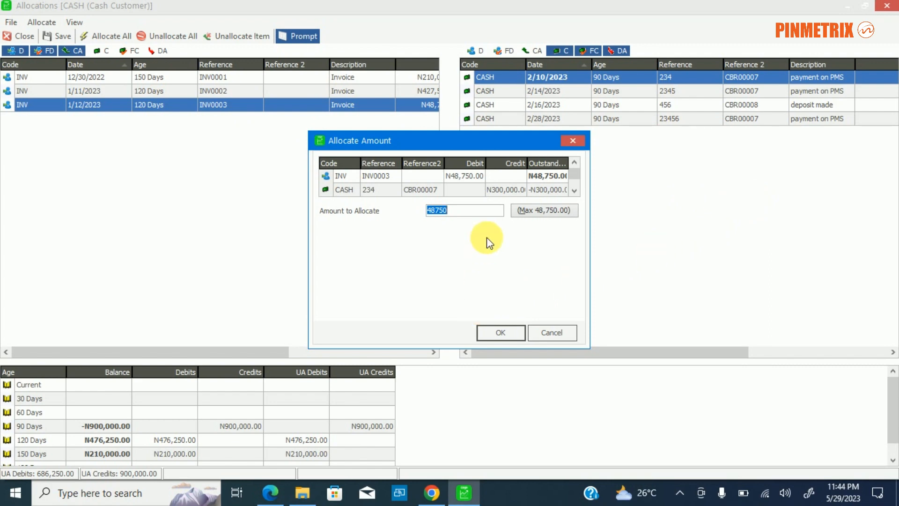
{"action": "type", "text": "10000"}
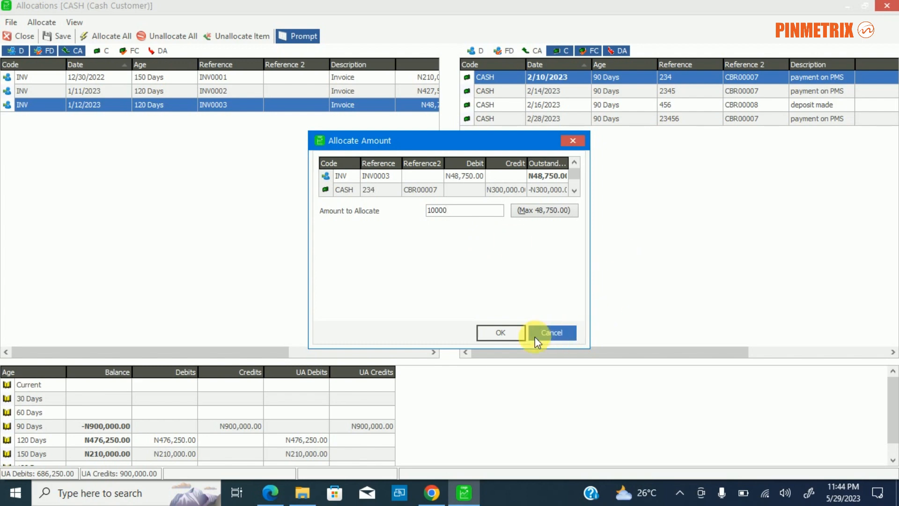
{"action": "left_click", "coordinate": [490, 334]}
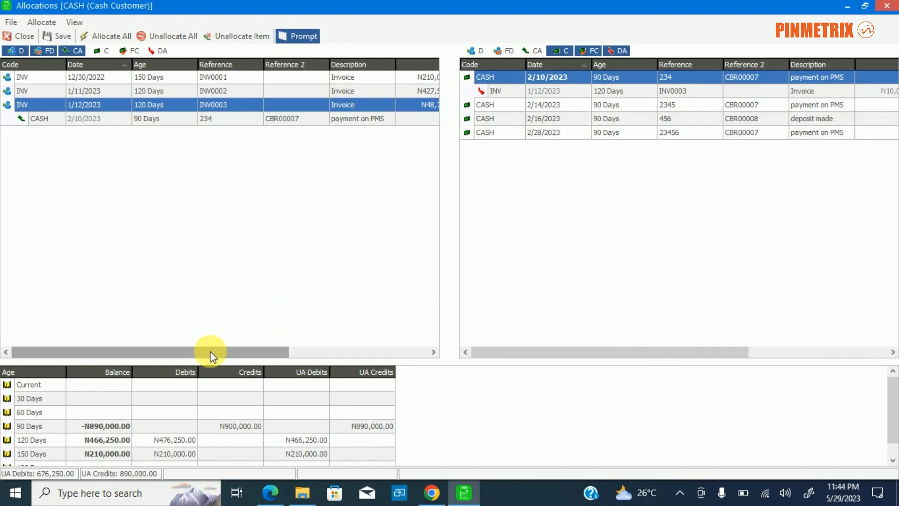
{"action": "left_click_drag", "start_coordinate": [211, 353], "coordinate": [330, 357]}
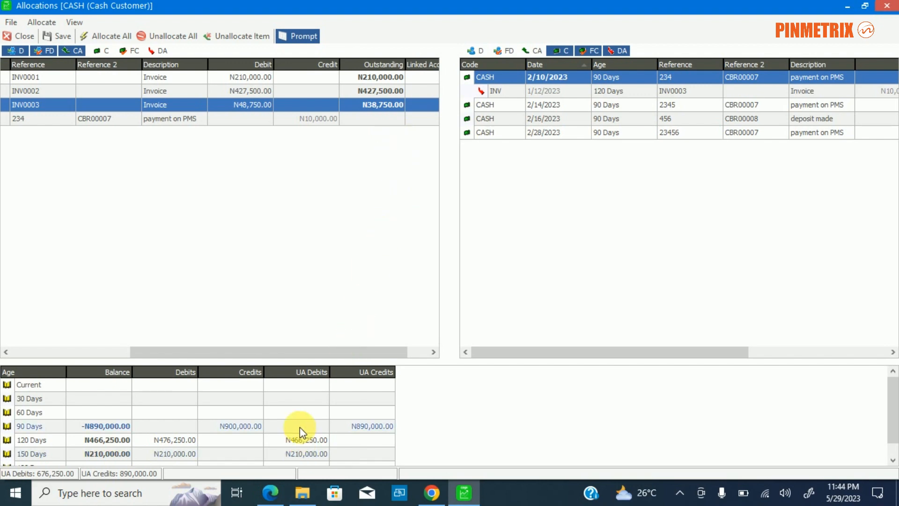
{"action": "scroll", "coordinate": [313, 424], "scroll_direction": "down", "scroll_amount": 1}
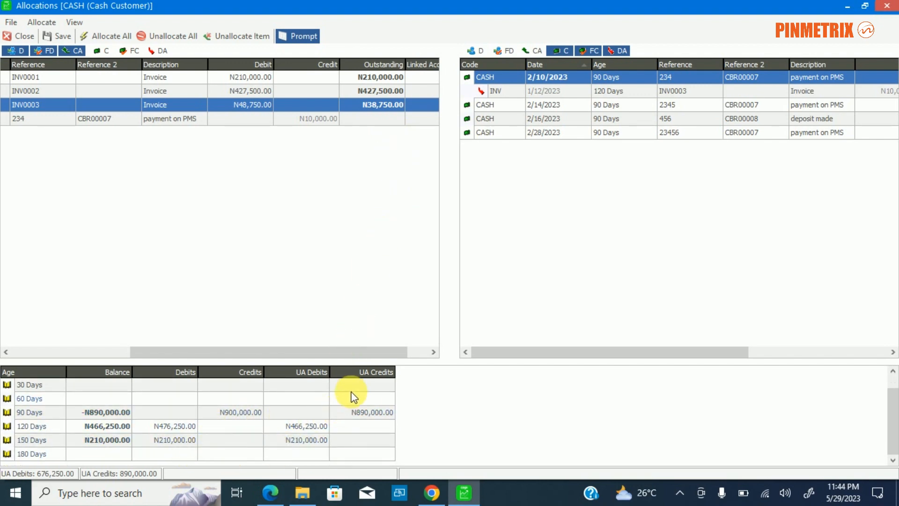
{"action": "scroll", "coordinate": [292, 435], "scroll_direction": "up", "scroll_amount": 1}
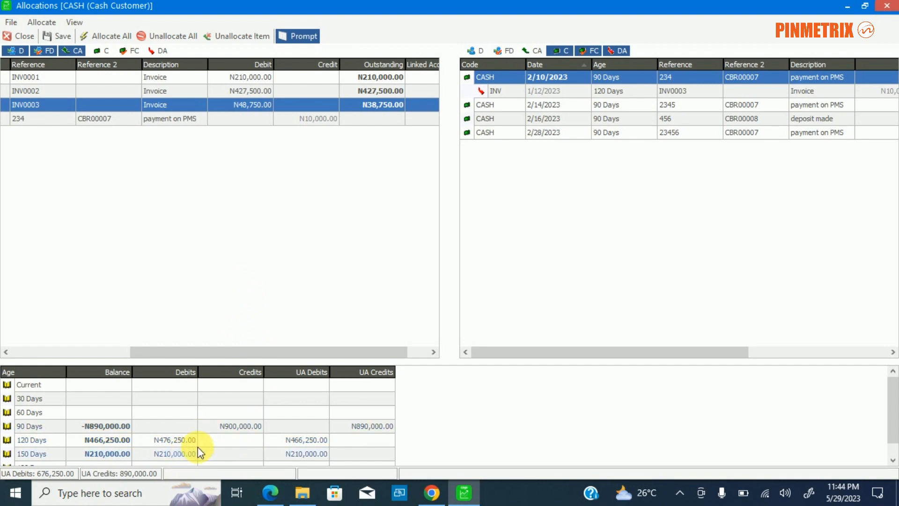
{"action": "scroll", "coordinate": [332, 447], "scroll_direction": "down", "scroll_amount": 1}
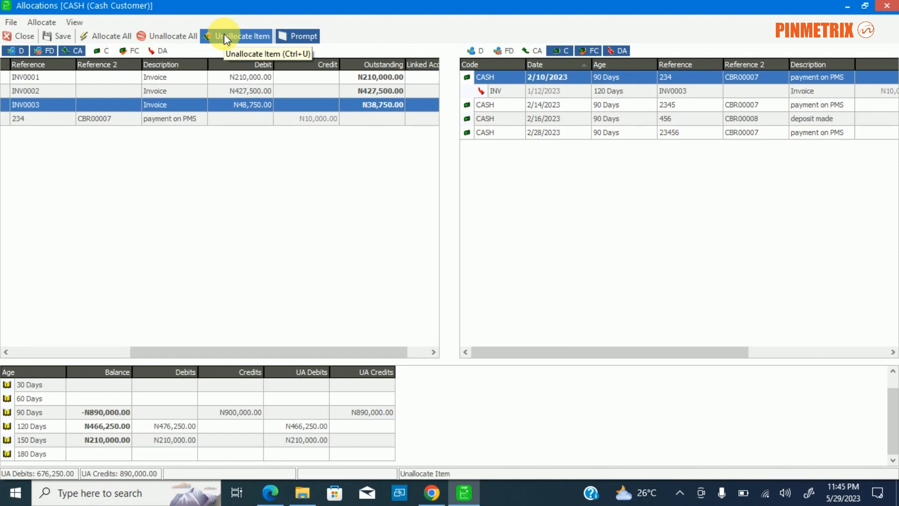
Unallocate the partial payment on invoice INV0003, and allocate 10000 of cash payment 234 to it again.
{"action": "left_click_drag", "start_coordinate": [171, 355], "coordinate": [277, 365]}
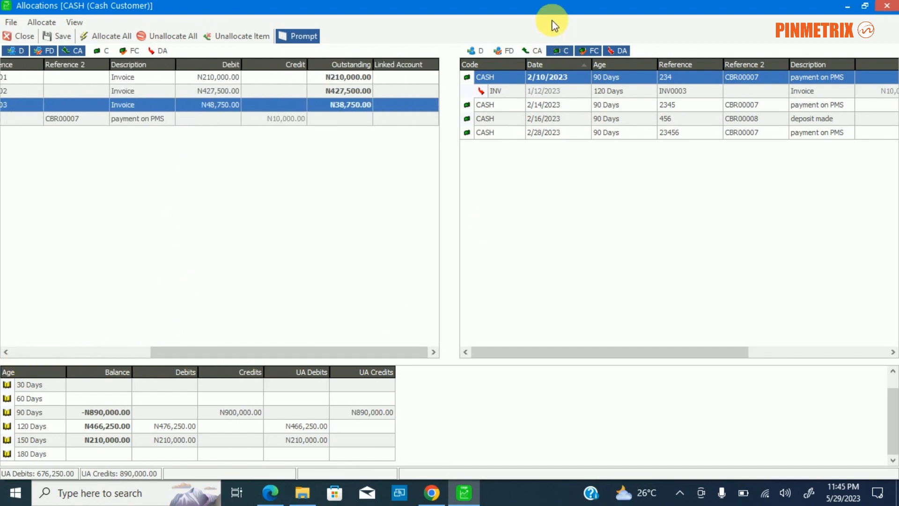
{"action": "left_click", "coordinate": [242, 37]}
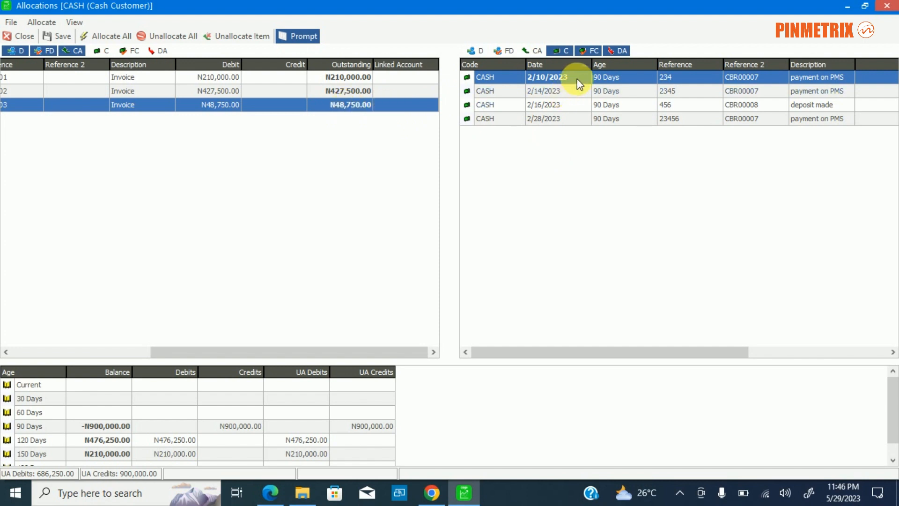
{"action": "left_click_drag", "start_coordinate": [577, 76], "coordinate": [319, 104]}
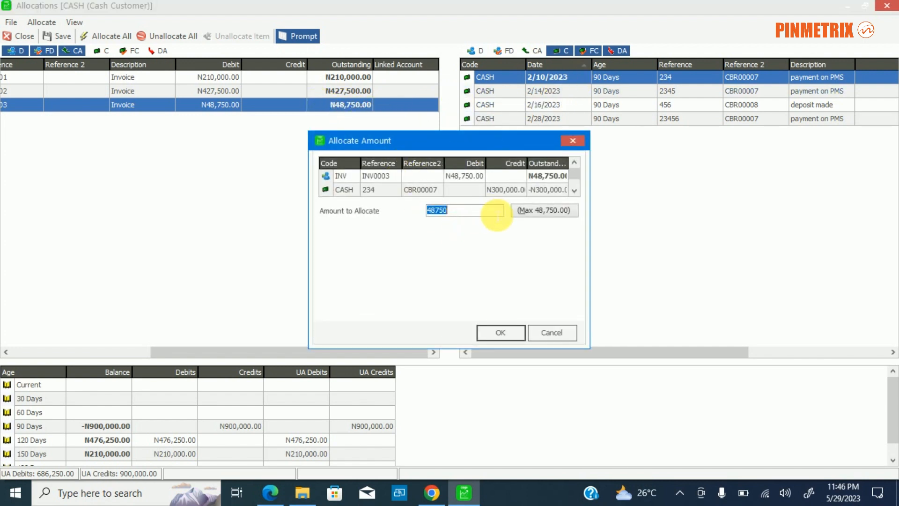
{"action": "type", "text": "1000"}
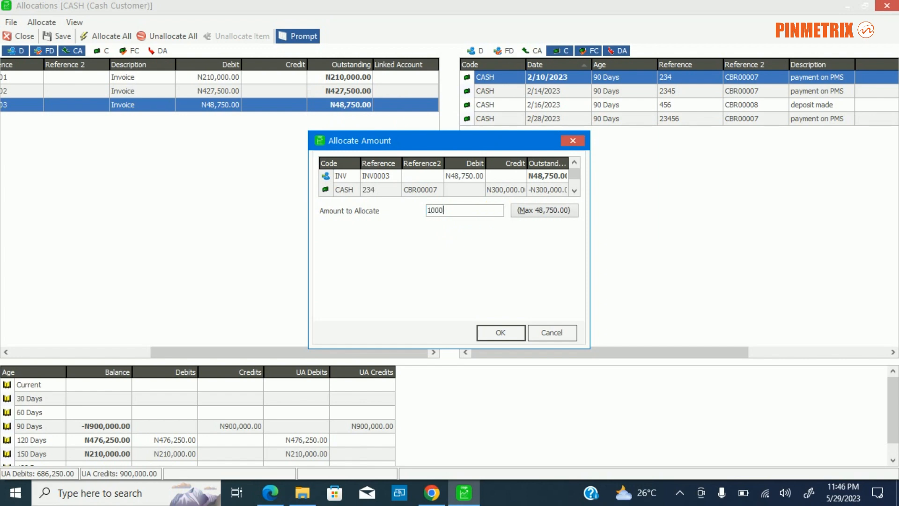
{"action": "type", "text": "0"}
{"action": "left_click", "coordinate": [501, 333]}
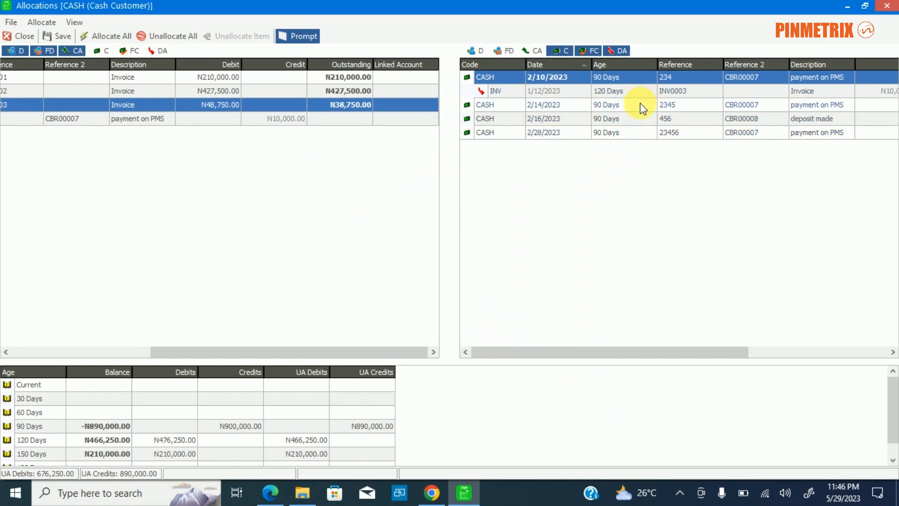
Allocate 38,750.00 of the 2/14/2023 cash payment with reference 2345 to invoice INV0003 and review its allocated payments.
{"action": "left_click_drag", "start_coordinate": [643, 111], "coordinate": [293, 104]}
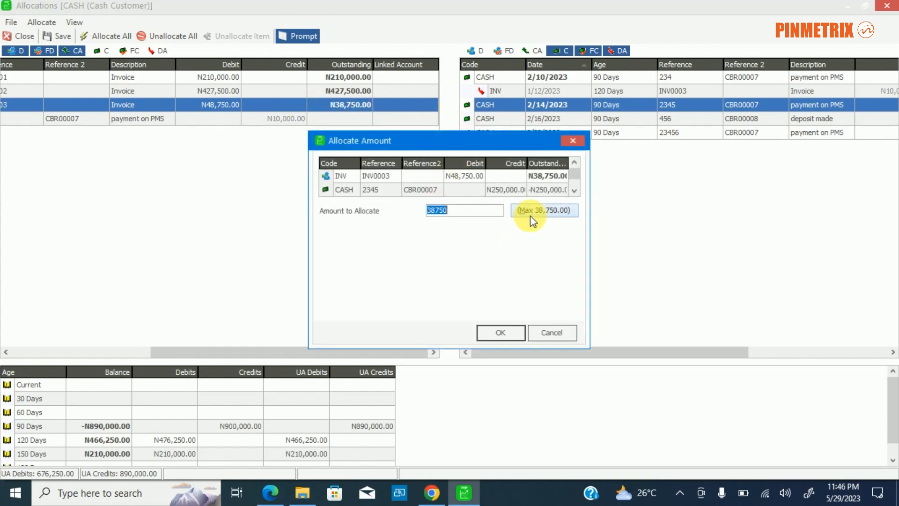
{"action": "left_click", "coordinate": [499, 334]}
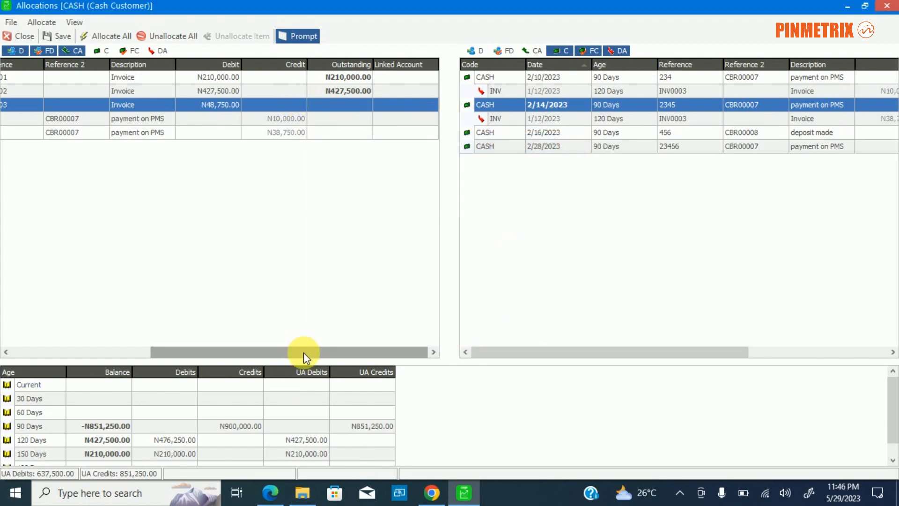
{"action": "left_click_drag", "start_coordinate": [303, 352], "coordinate": [142, 346]}
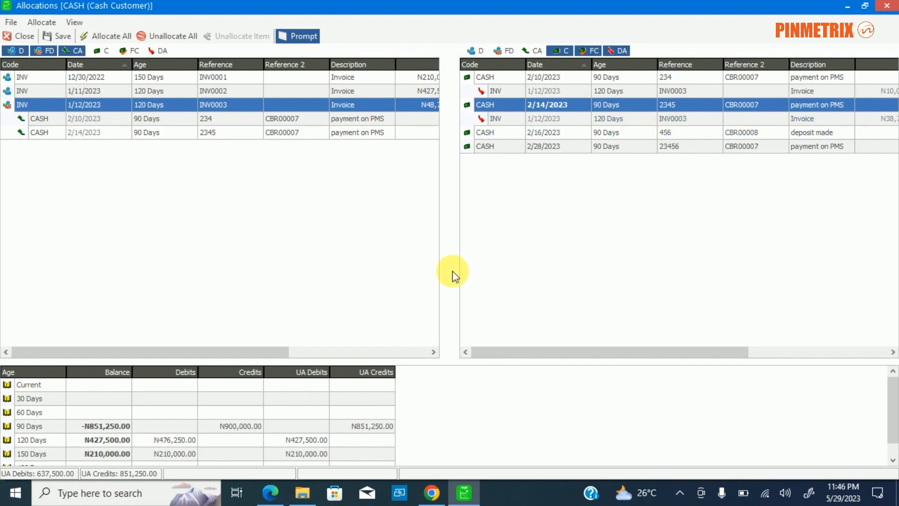
{"action": "left_click_drag", "start_coordinate": [268, 355], "coordinate": [407, 371]}
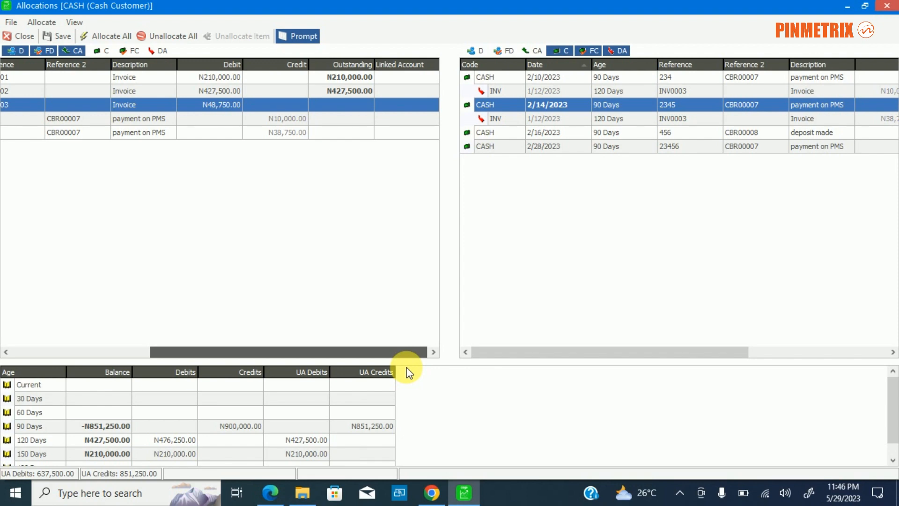
{"action": "left_click_drag", "start_coordinate": [407, 372], "coordinate": [418, 356]}
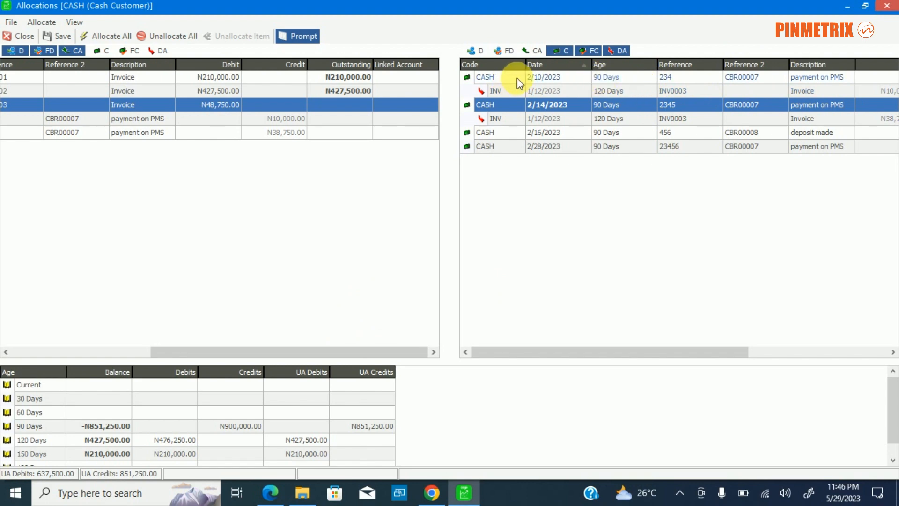
Allocate 210000 of cash payment 234 to invoice INV0001 and check the outstanding amounts of invoices and payments.
{"action": "left_click", "coordinate": [559, 78]}
{"action": "left_click_drag", "start_coordinate": [559, 77], "coordinate": [194, 77]}
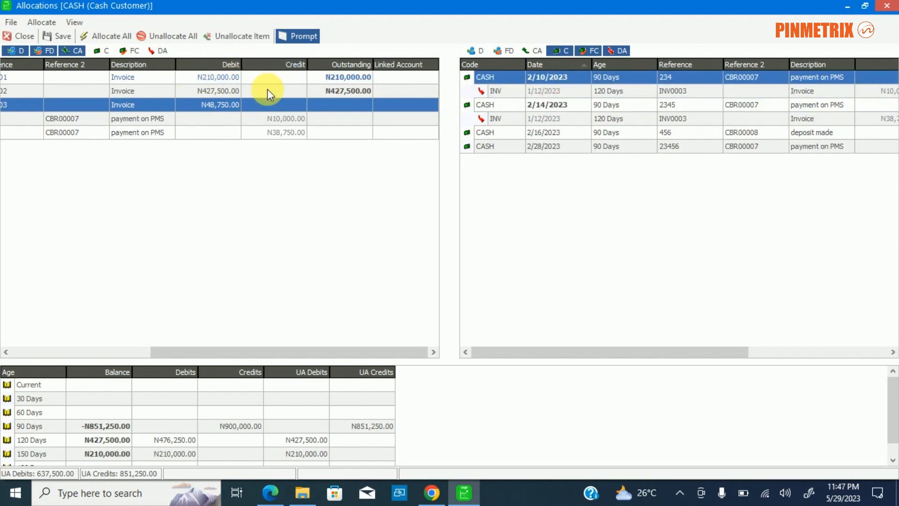
{"action": "left_click_drag", "start_coordinate": [296, 351], "coordinate": [114, 316]}
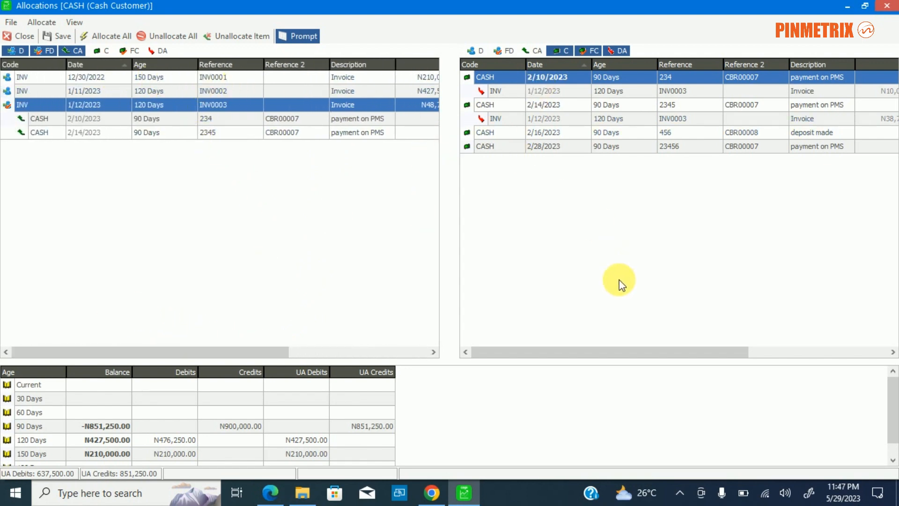
{"action": "left_click_drag", "start_coordinate": [526, 351], "coordinate": [666, 373]}
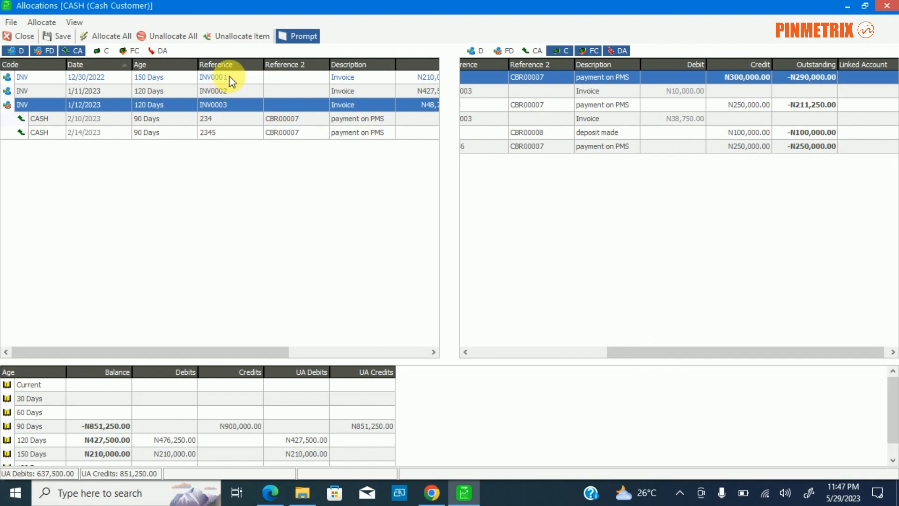
{"action": "left_click_drag", "start_coordinate": [231, 80], "coordinate": [545, 78]}
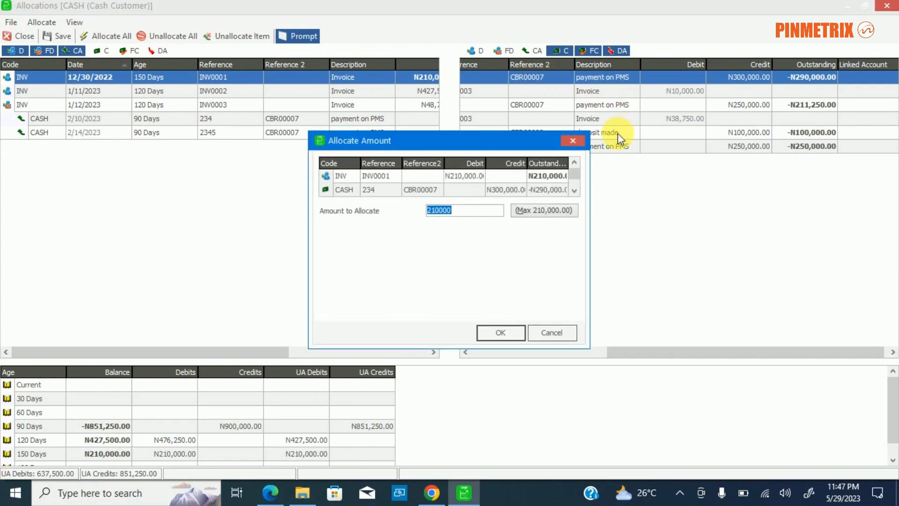
{"action": "left_click", "coordinate": [506, 336]}
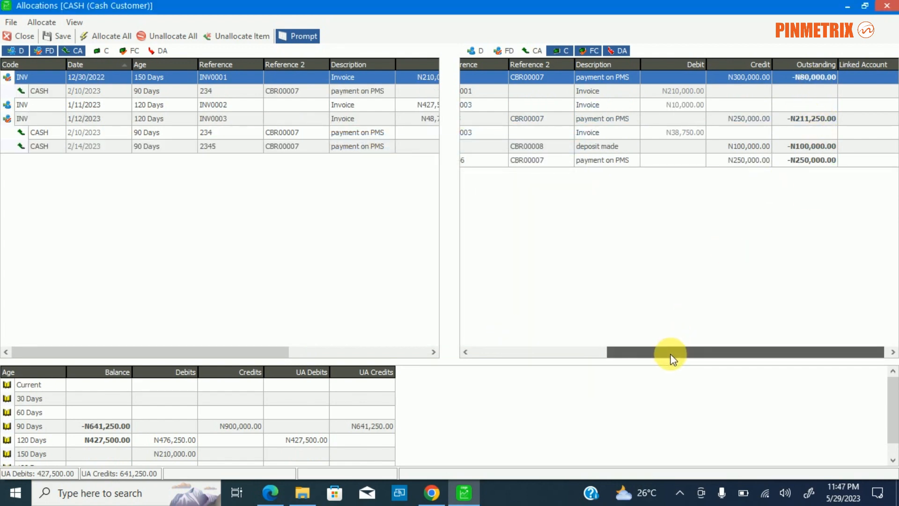
{"action": "left_click_drag", "start_coordinate": [672, 358], "coordinate": [710, 366]}
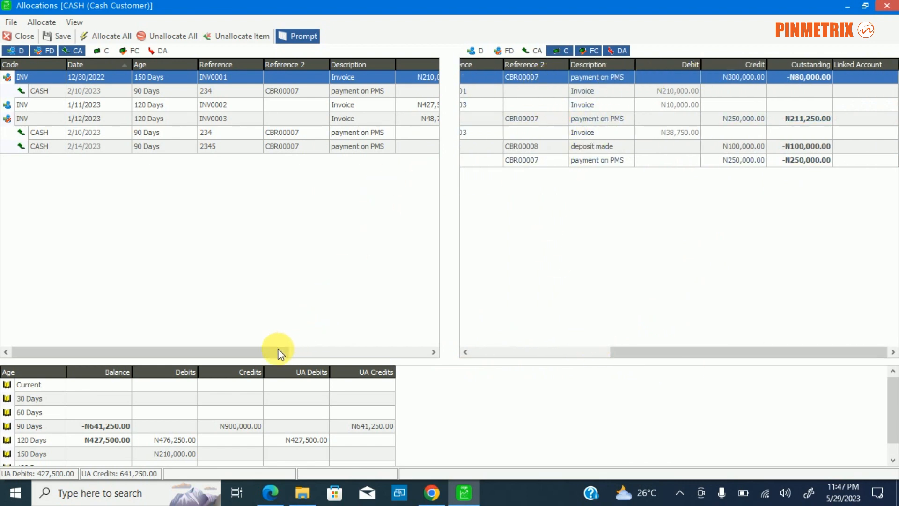
{"action": "left_click_drag", "start_coordinate": [277, 351], "coordinate": [424, 375]}
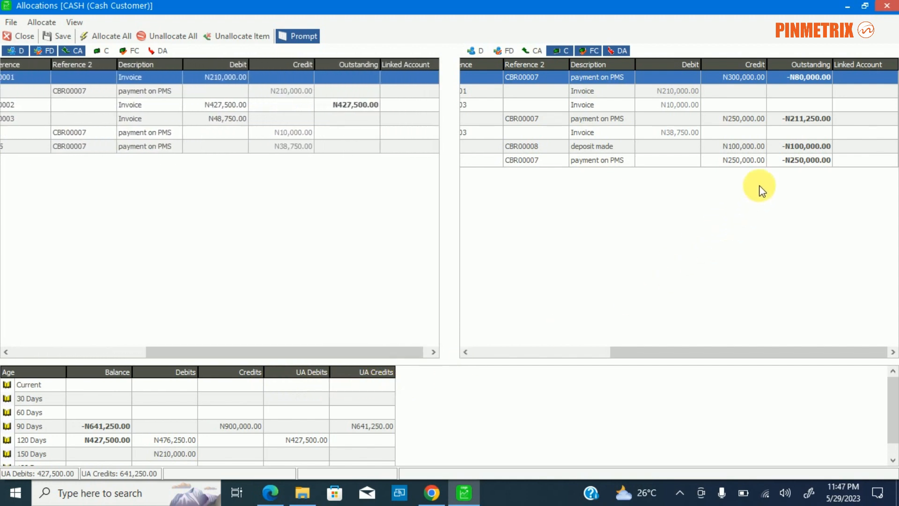
Allocate 250000 of the 2/28/2023 cash payment with reference 23456 to invoice INV0002.
{"action": "left_click", "coordinate": [730, 161]}
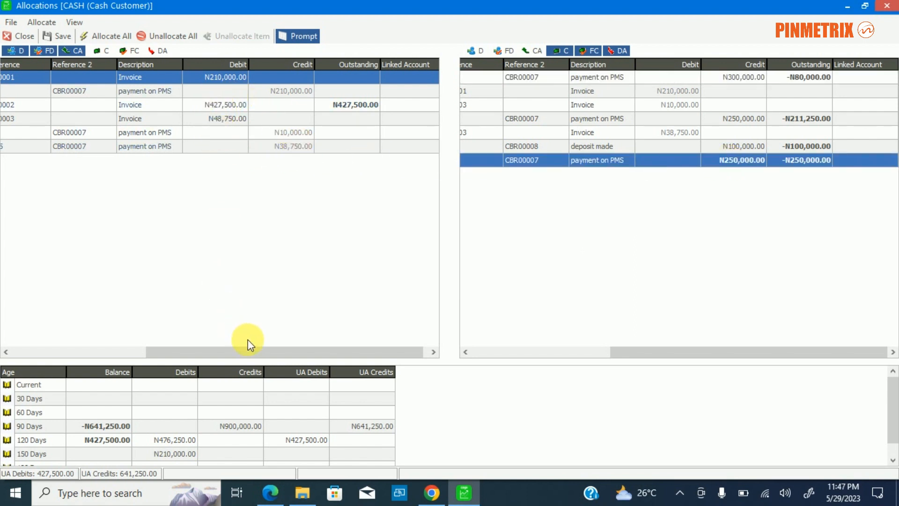
{"action": "mouse_move", "coordinate": [249, 345]}
{"action": "left_mouse_down"}
{"action": "mouse_move", "coordinate": [77, 352]}
{"action": "mouse_move", "coordinate": [252, 351]}
{"action": "left_mouse_up"}
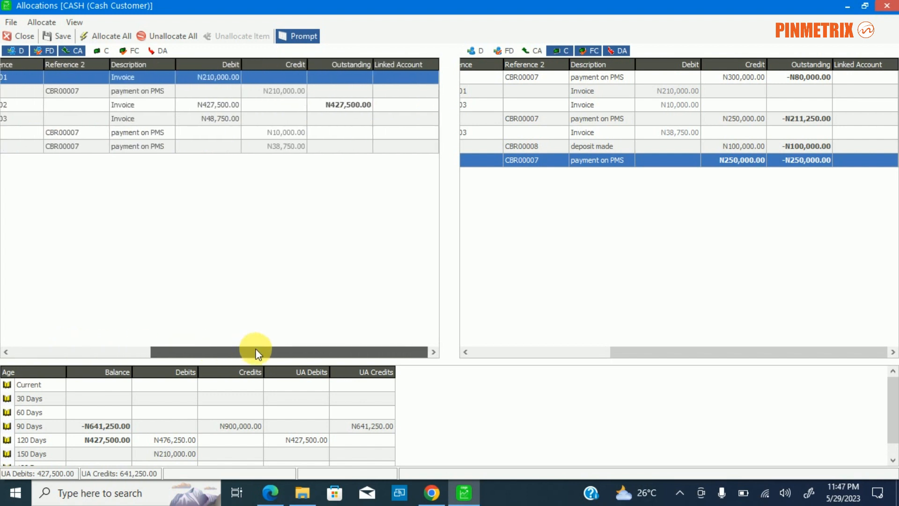
{"action": "left_click", "coordinate": [137, 105]}
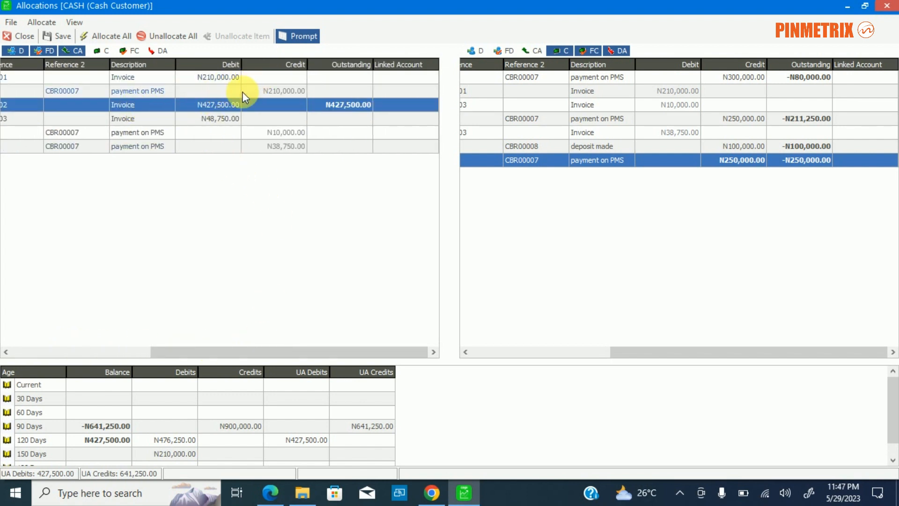
{"action": "left_click", "coordinate": [205, 79]}
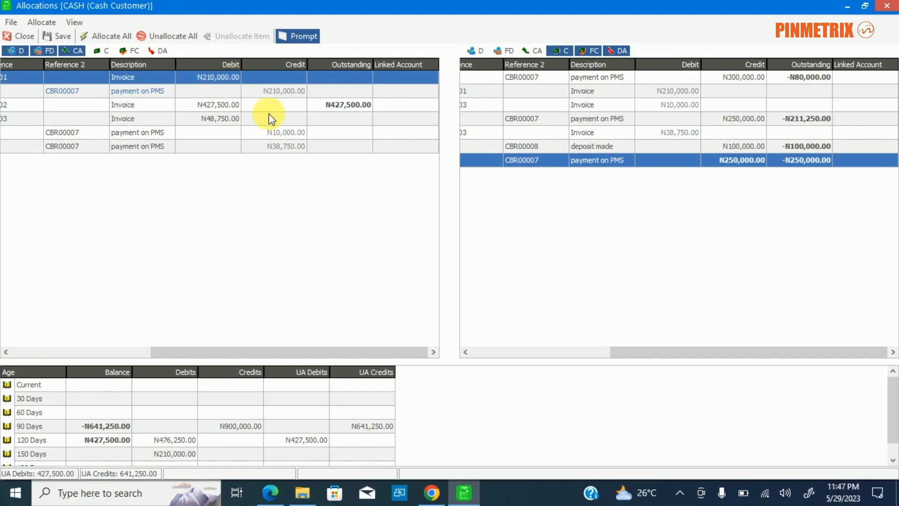
{"action": "left_click", "coordinate": [543, 160]}
{"action": "left_click_drag", "start_coordinate": [543, 159], "coordinate": [180, 104]}
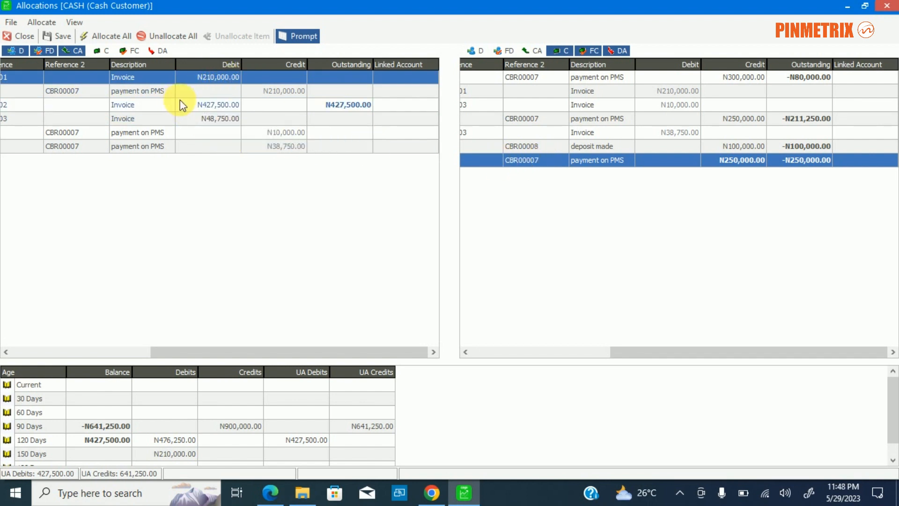
{"action": "left_click", "coordinate": [151, 107]}
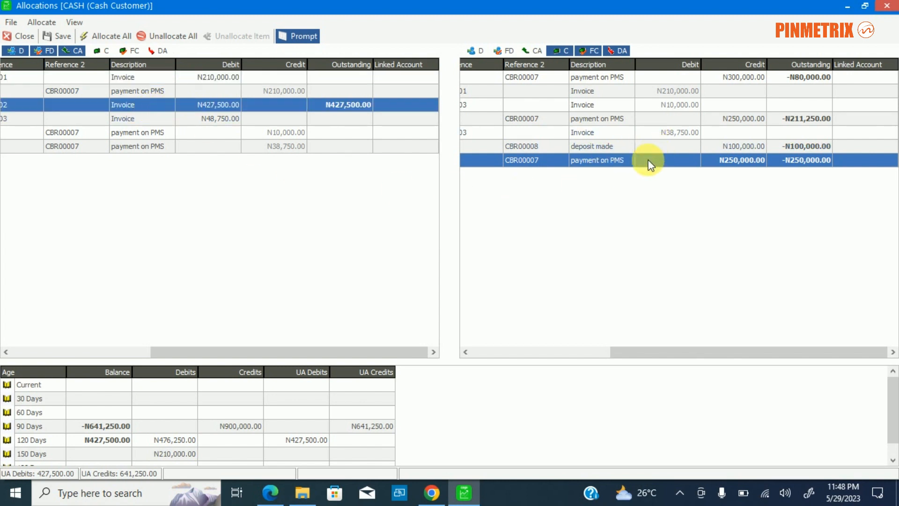
{"action": "left_click_drag", "start_coordinate": [649, 163], "coordinate": [224, 100]}
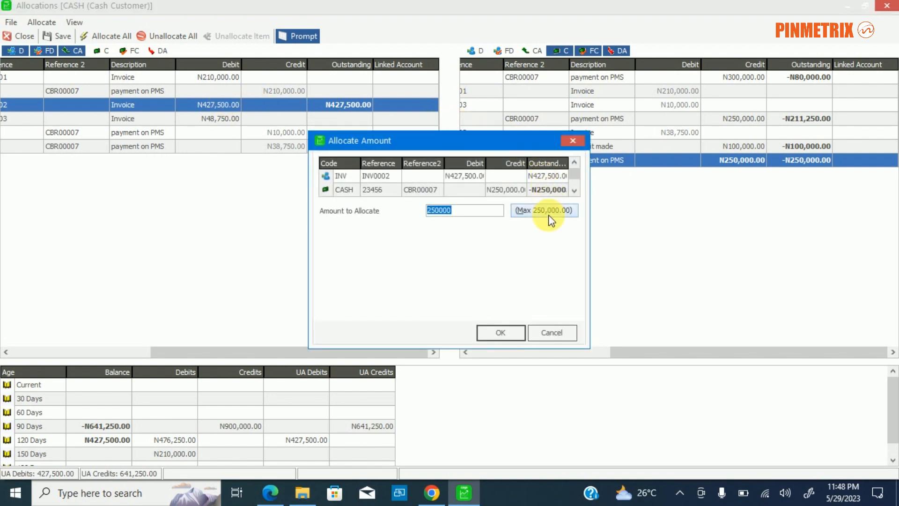
{"action": "left_click", "coordinate": [502, 333]}
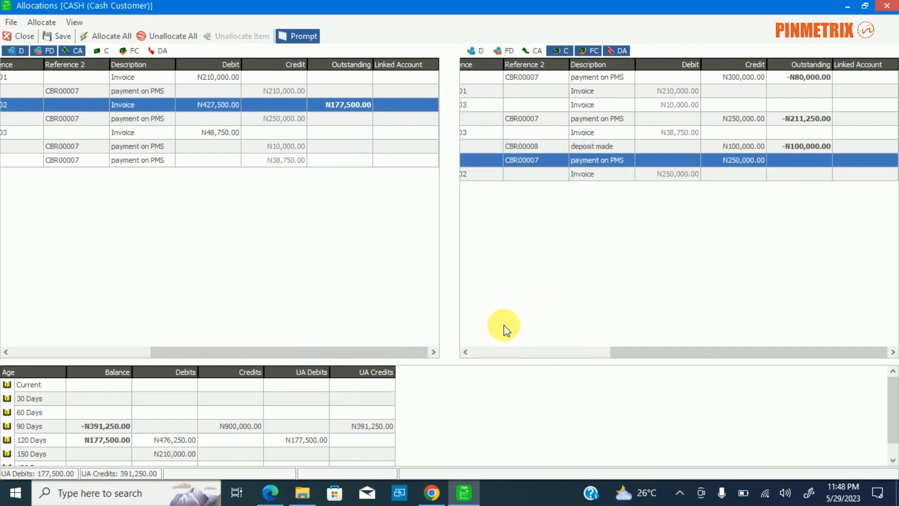
Allocate 80,000.00 of cash payment 234 to invoice INV0002 and review the invoices linked to the payment.
{"action": "left_click_drag", "start_coordinate": [657, 352], "coordinate": [711, 329]}
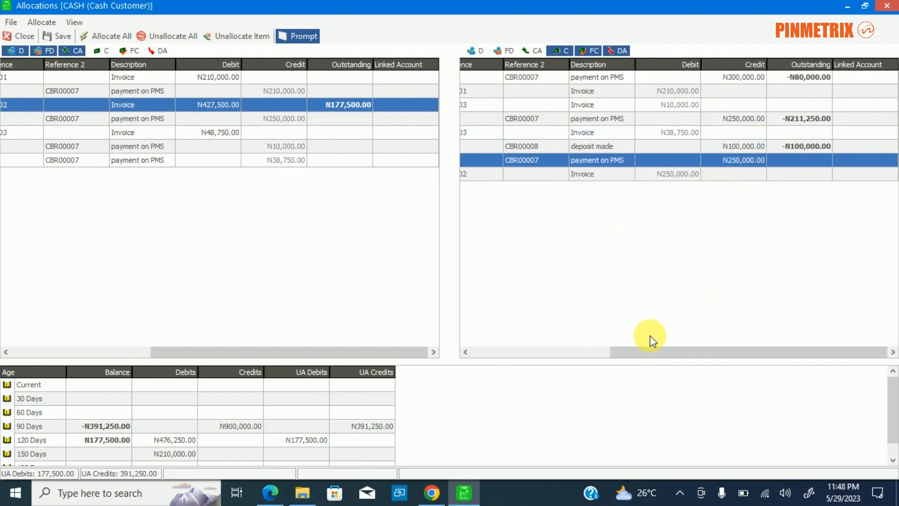
{"action": "left_click_drag", "start_coordinate": [648, 348], "coordinate": [681, 348]}
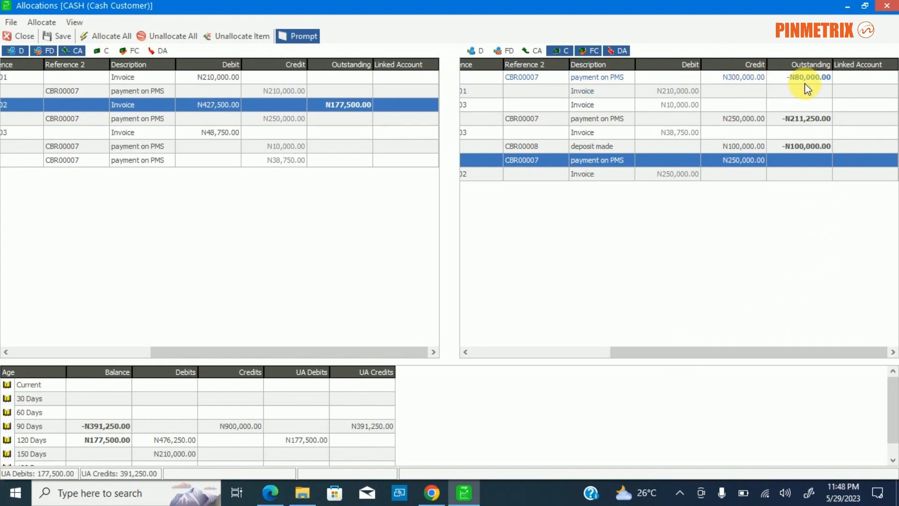
{"action": "left_click", "coordinate": [270, 121]}
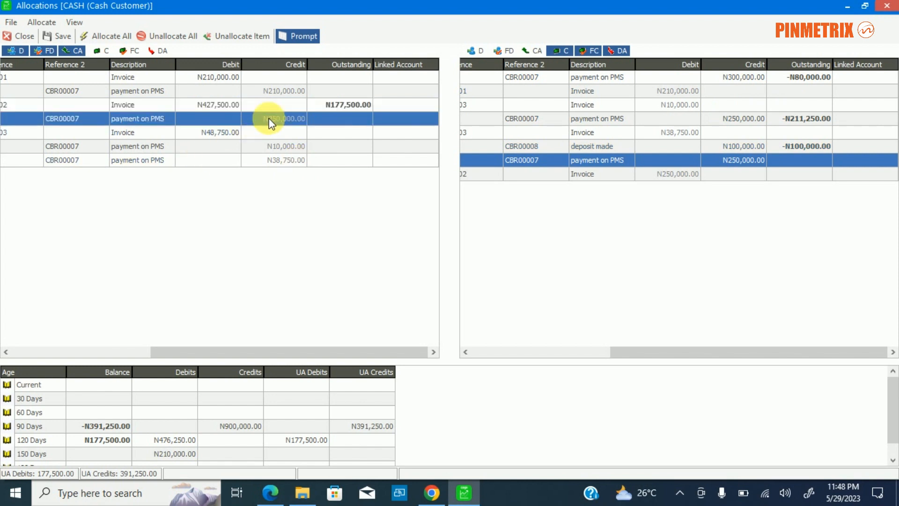
{"action": "left_click", "coordinate": [805, 77]}
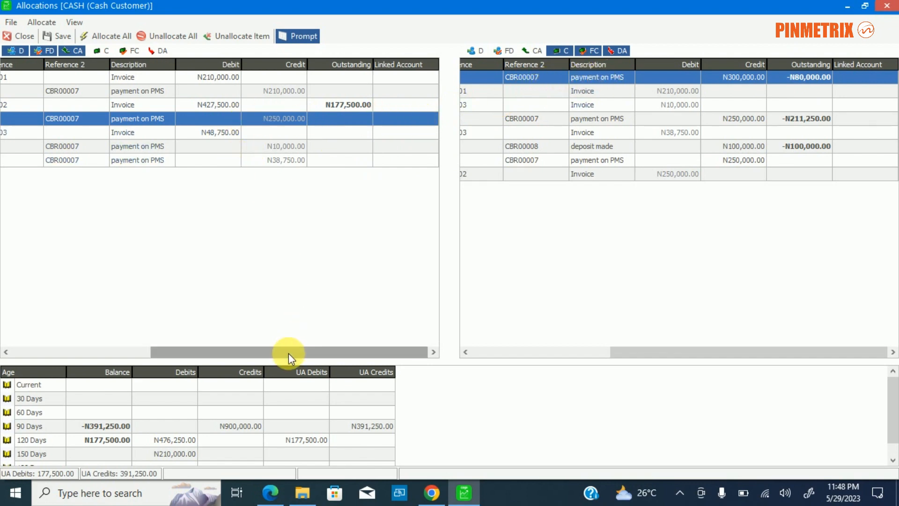
{"action": "left_click_drag", "start_coordinate": [288, 353], "coordinate": [334, 355]}
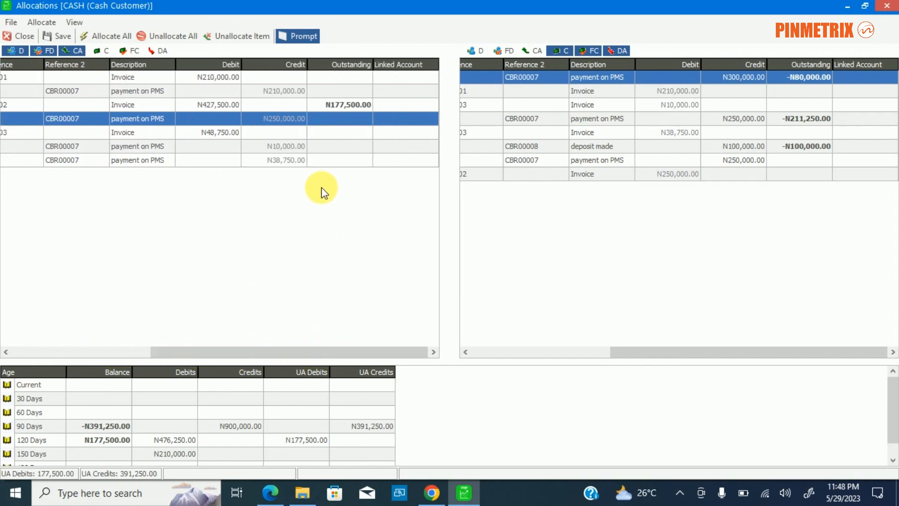
{"action": "left_click", "coordinate": [335, 106]}
{"action": "left_click_drag", "start_coordinate": [335, 104], "coordinate": [710, 76]}
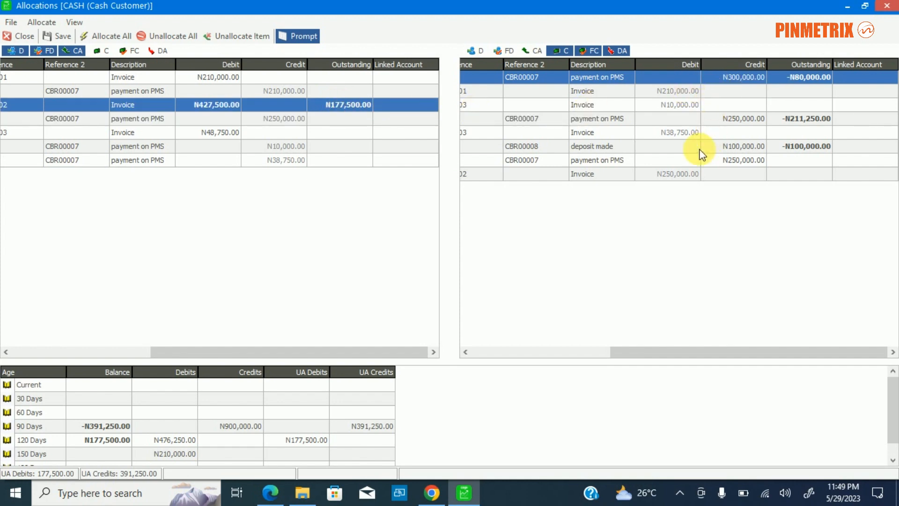
{"action": "left_click", "coordinate": [512, 335]}
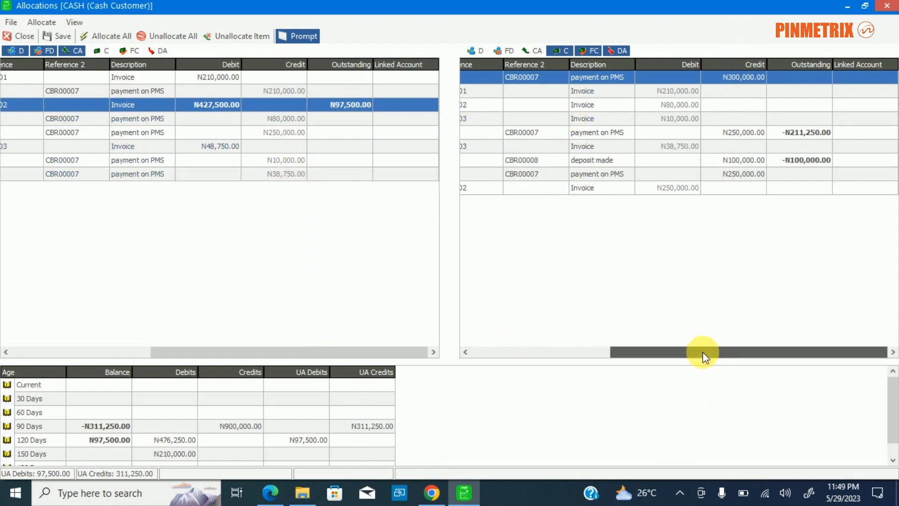
{"action": "left_click_drag", "start_coordinate": [702, 355], "coordinate": [517, 360]}
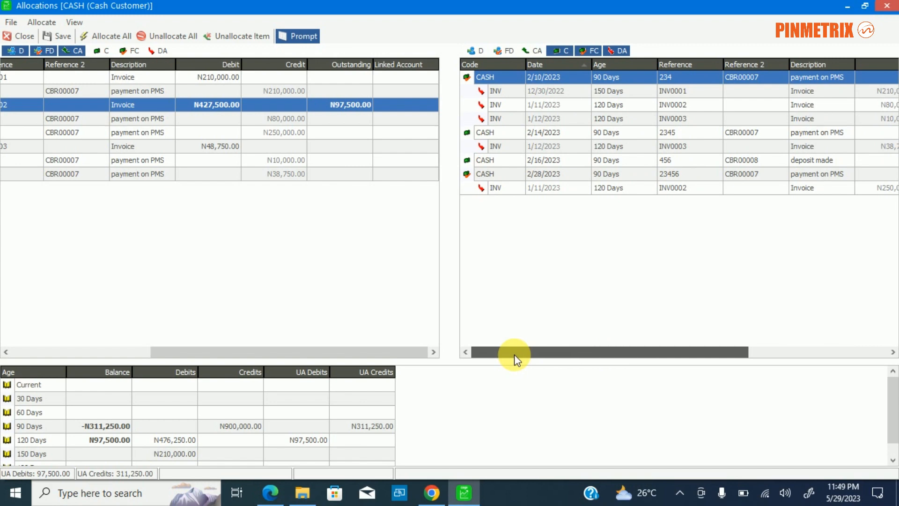
{"action": "left_click_drag", "start_coordinate": [515, 353], "coordinate": [750, 342]}
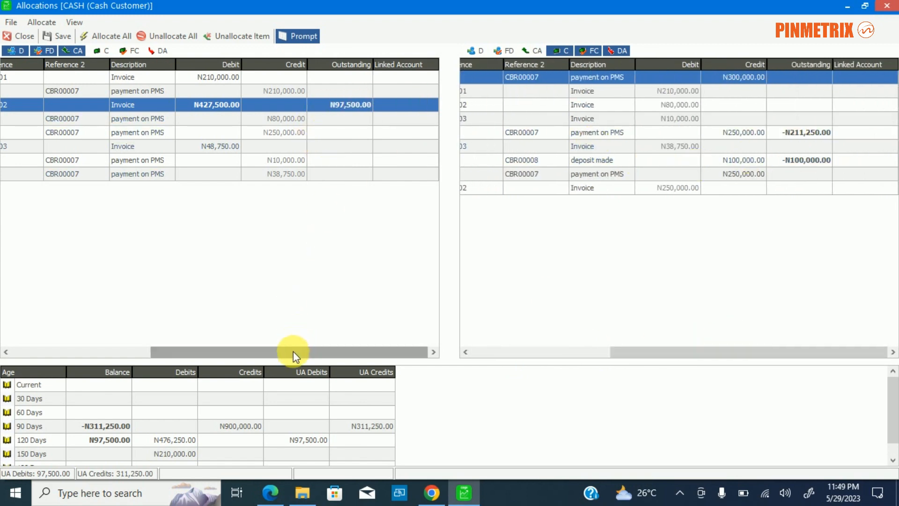
{"action": "left_click_drag", "start_coordinate": [293, 353], "coordinate": [451, 345]}
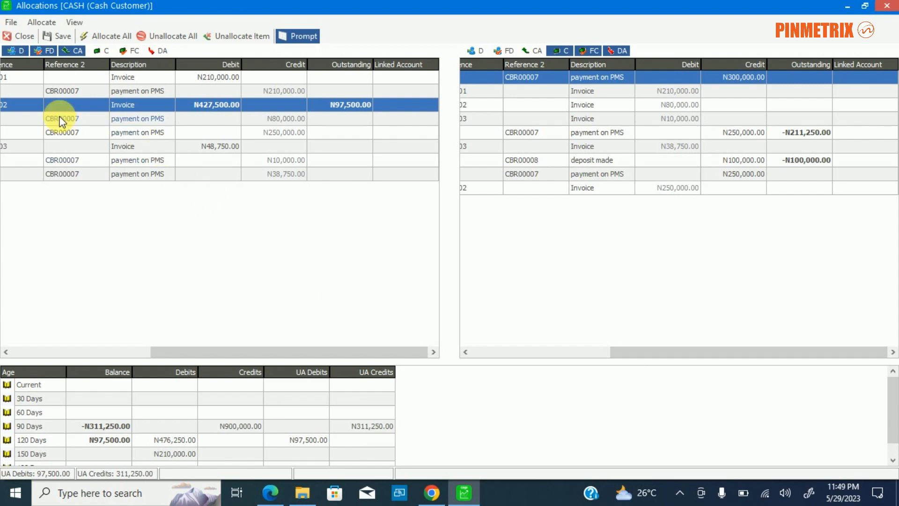
Filter the invoice list to show only fully allocated debits, and examine their debit and outstanding amounts.
{"action": "left_click_drag", "start_coordinate": [328, 352], "coordinate": [79, 352]}
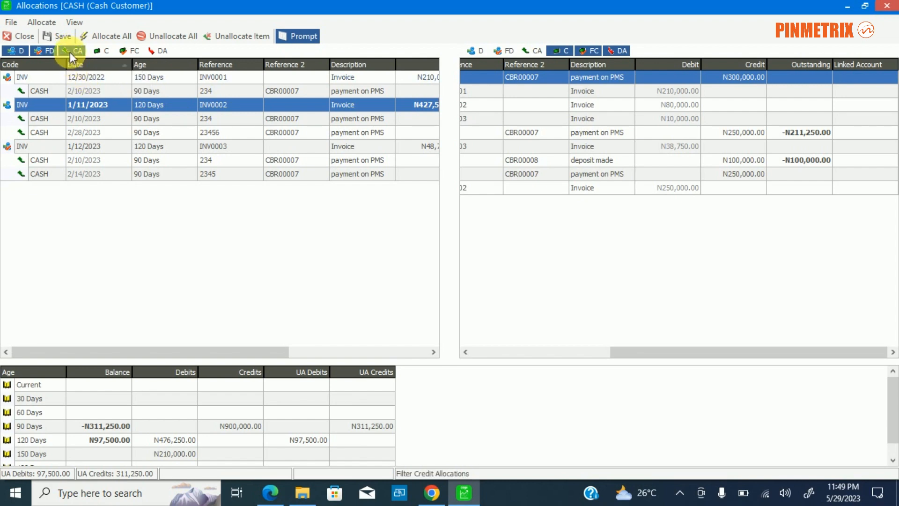
{"action": "left_click", "coordinate": [16, 51]}
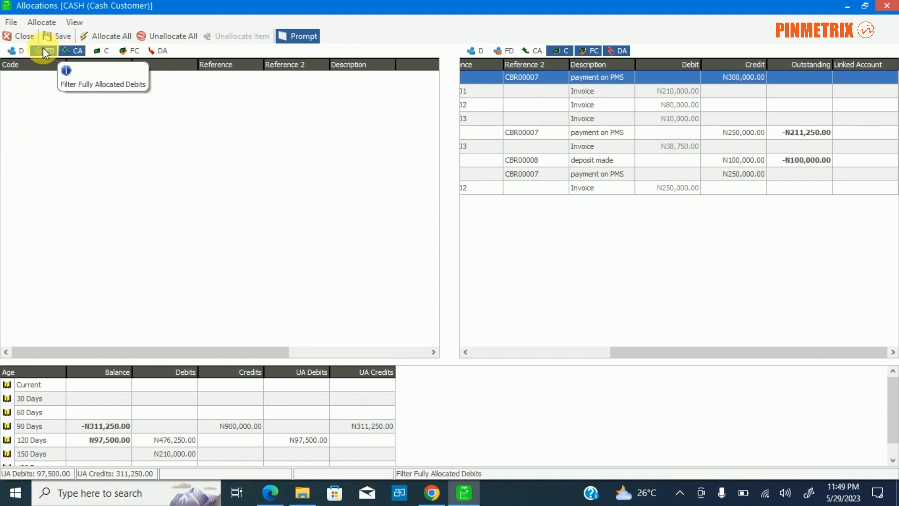
{"action": "left_click", "coordinate": [16, 52]}
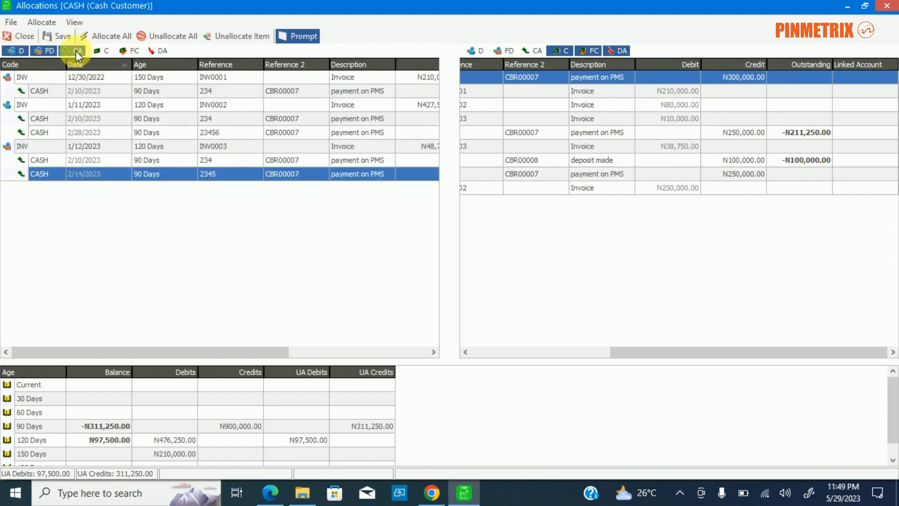
{"action": "left_click", "coordinate": [71, 48]}
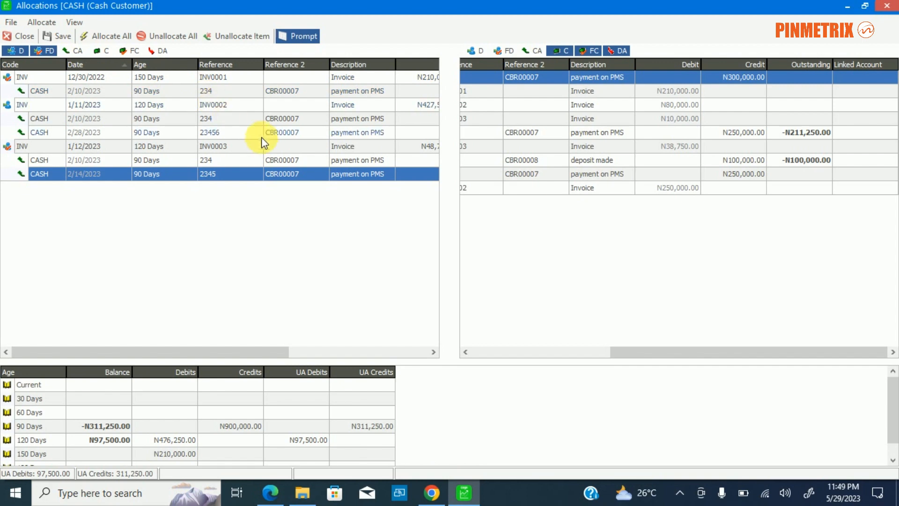
{"action": "left_click", "coordinate": [16, 51]}
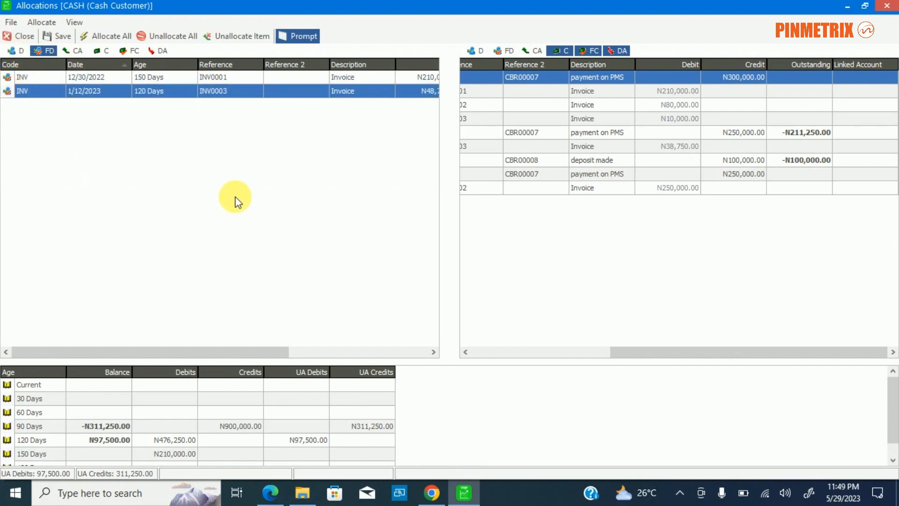
{"action": "left_click_drag", "start_coordinate": [183, 351], "coordinate": [100, 350]}
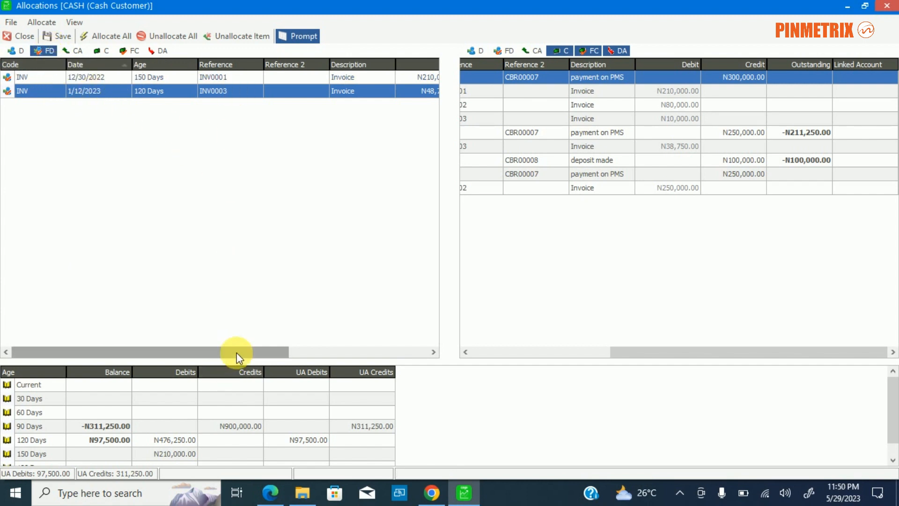
{"action": "left_click_drag", "start_coordinate": [237, 352], "coordinate": [398, 359]}
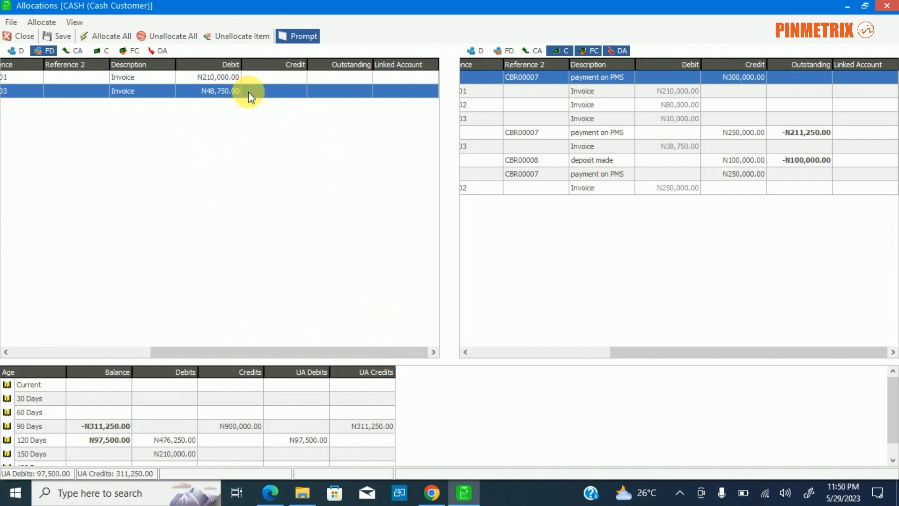
{"action": "left_click_drag", "start_coordinate": [259, 348], "coordinate": [4, 338]}
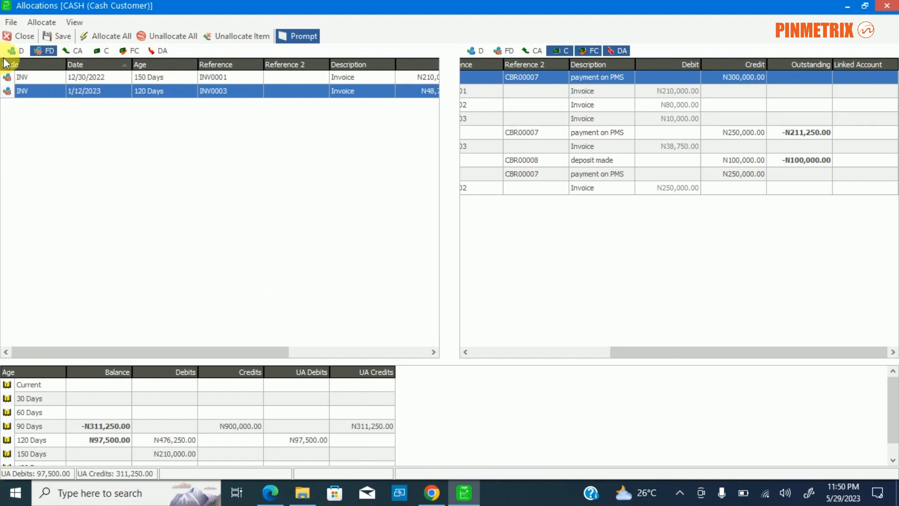
Show all invoices with their credit allocations in the invoice list, and save and close the Cash Customer's allocations.
{"action": "left_click", "coordinate": [74, 50]}
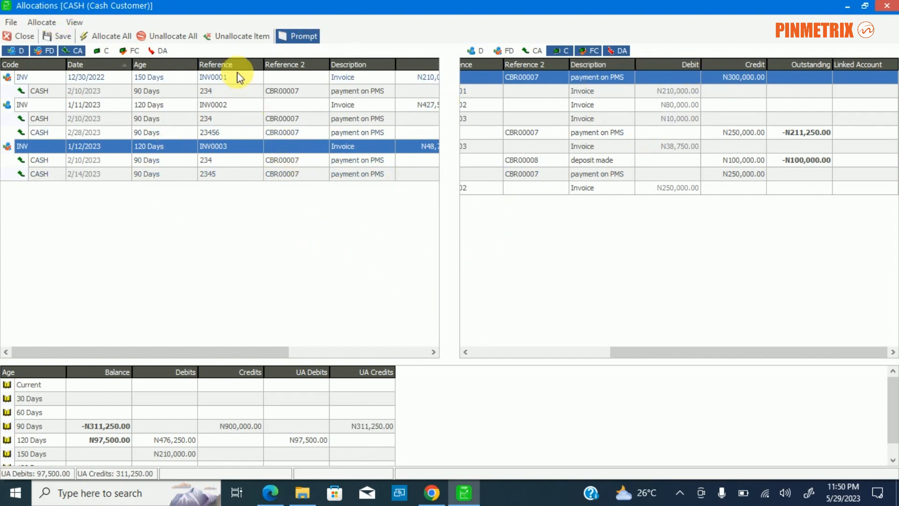
{"action": "left_click", "coordinate": [242, 172]}
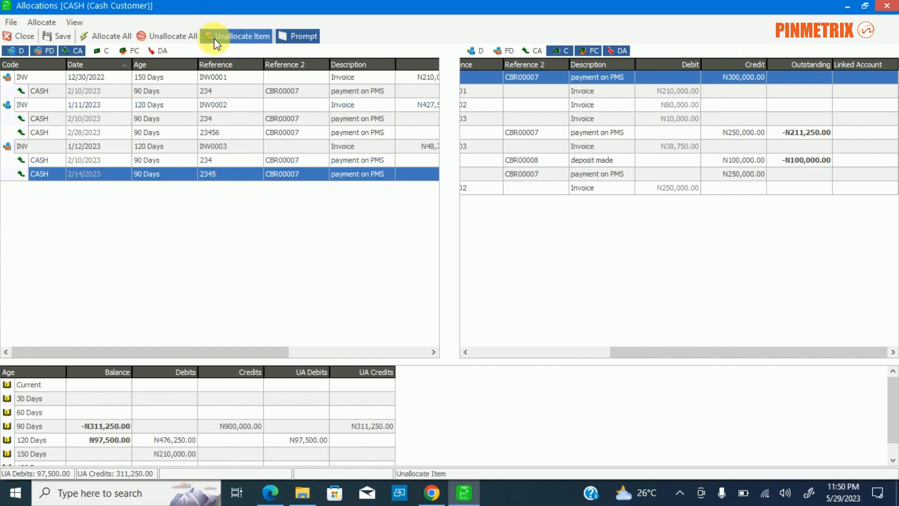
{"action": "scroll", "coordinate": [328, 396], "scroll_direction": "down", "scroll_amount": 1}
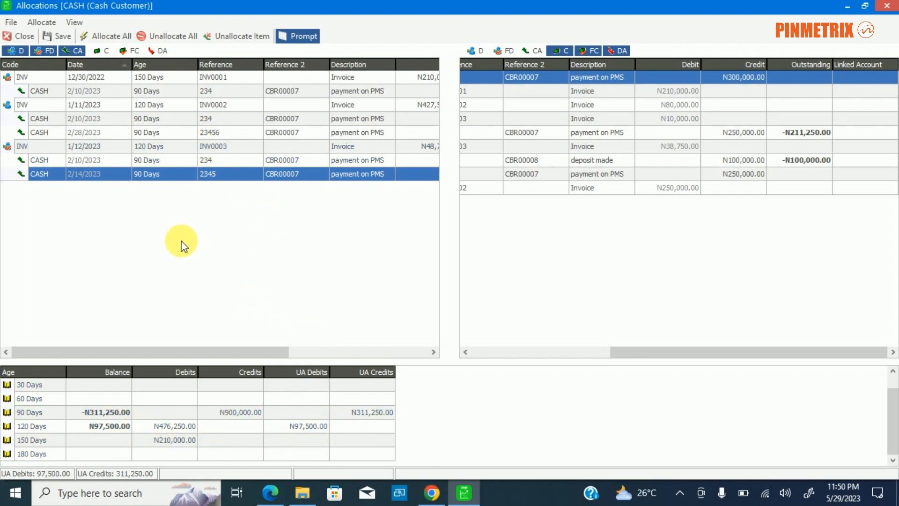
{"action": "left_click", "coordinate": [49, 34]}
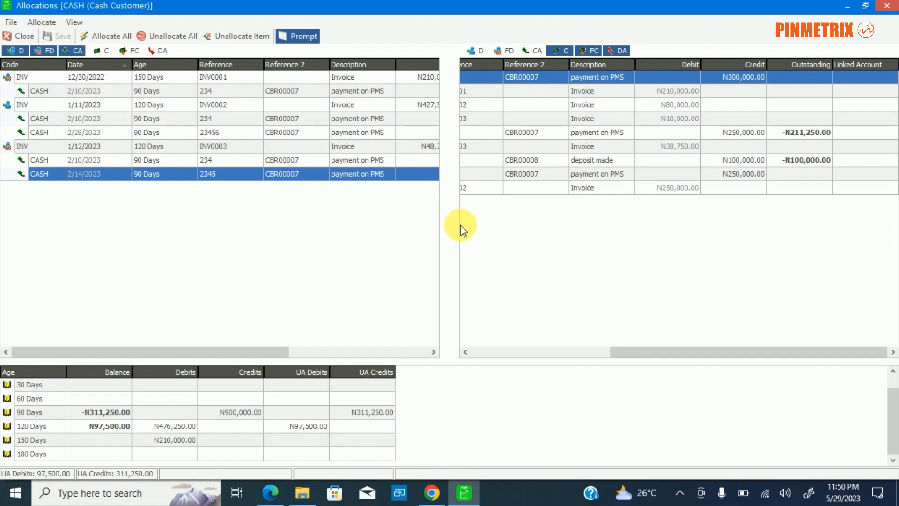
{"action": "left_click", "coordinate": [15, 37]}
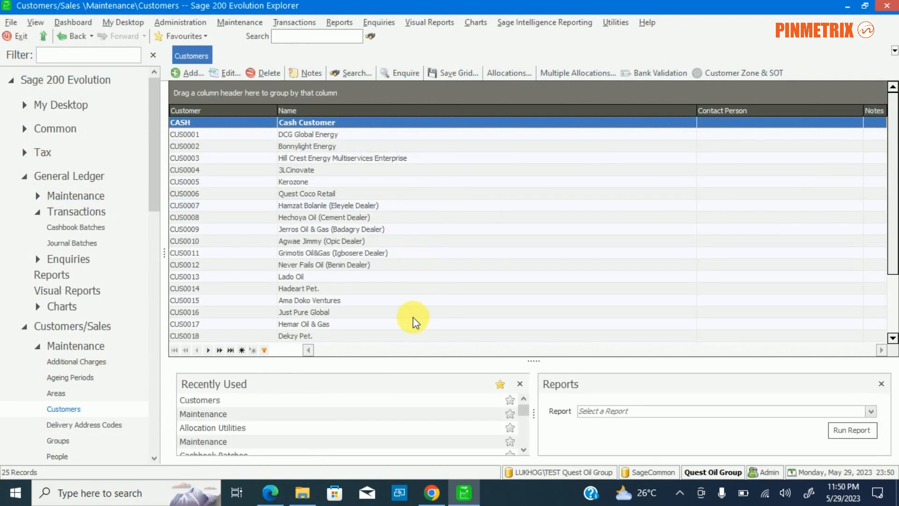
Preview the Customers Statements report with the start date set to 11/9/2022.
{"action": "left_click", "coordinate": [341, 21]}
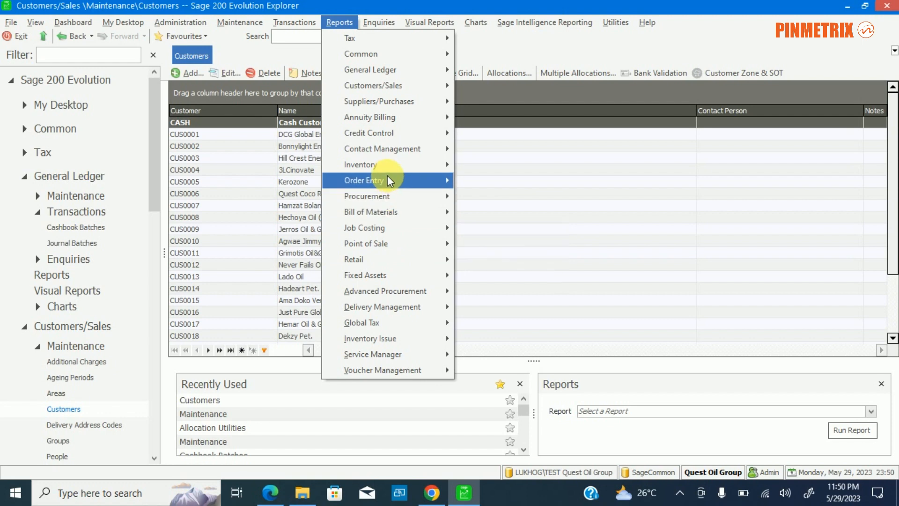
{"action": "mouse_move", "coordinate": [380, 87]}
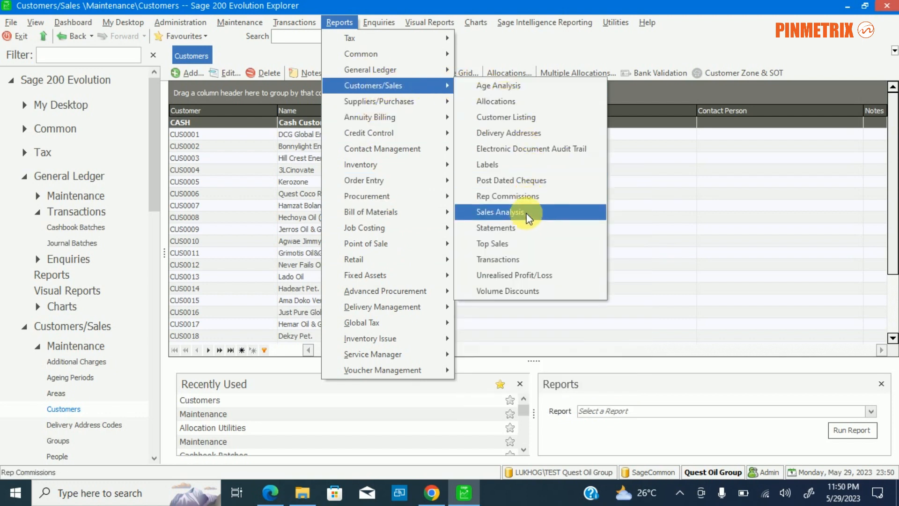
{"action": "left_click", "coordinate": [518, 228]}
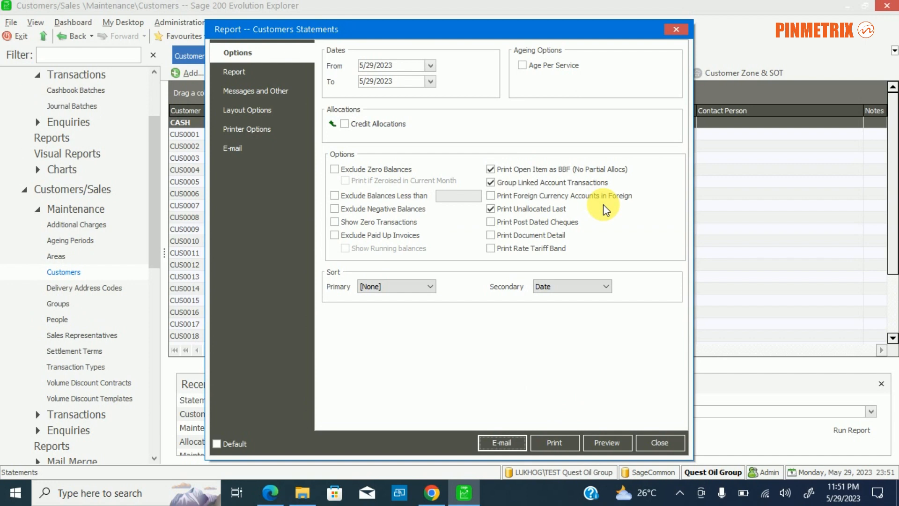
{"action": "left_click", "coordinate": [432, 65]}
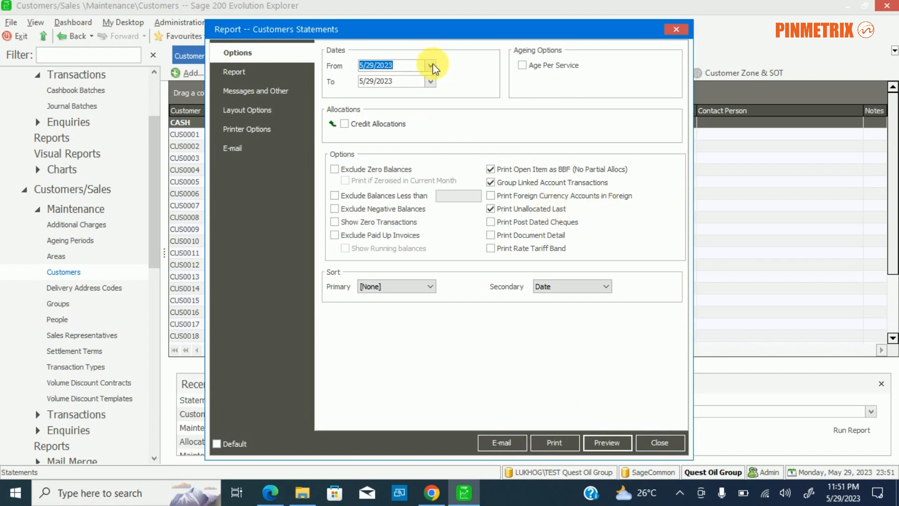
{"action": "left_click", "coordinate": [363, 79]}
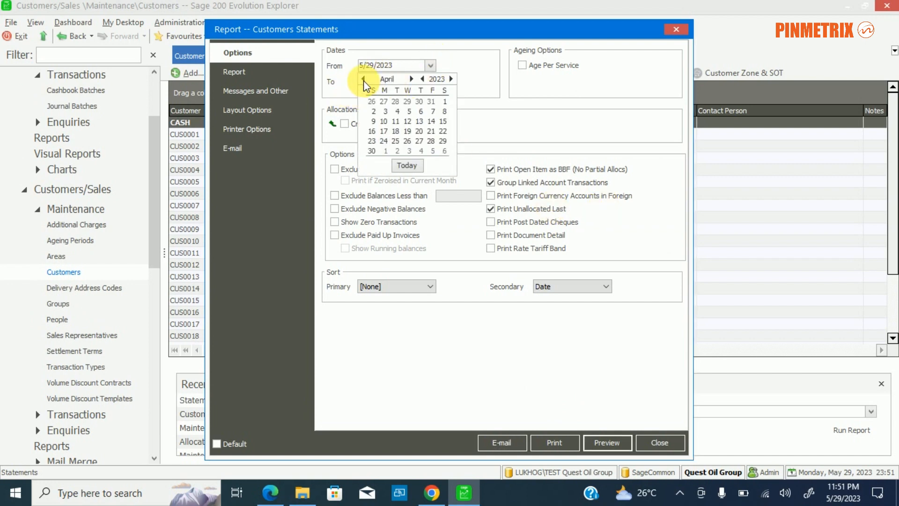
{"action": "left_click", "coordinate": [363, 79]}
{"action": "left_click", "coordinate": [364, 79]}
{"action": "left_click", "coordinate": [363, 79]}
{"action": "left_click", "coordinate": [364, 79]}
{"action": "left_click", "coordinate": [363, 79]}
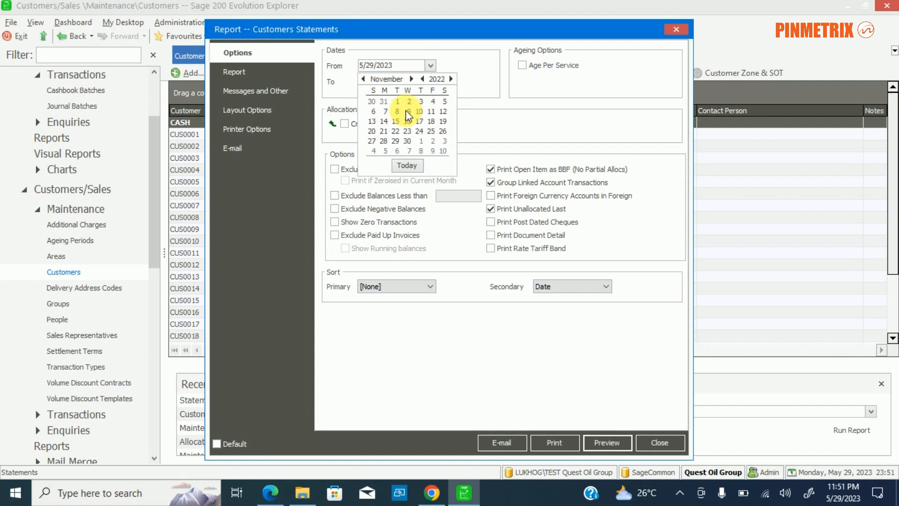
{"action": "left_click", "coordinate": [409, 111]}
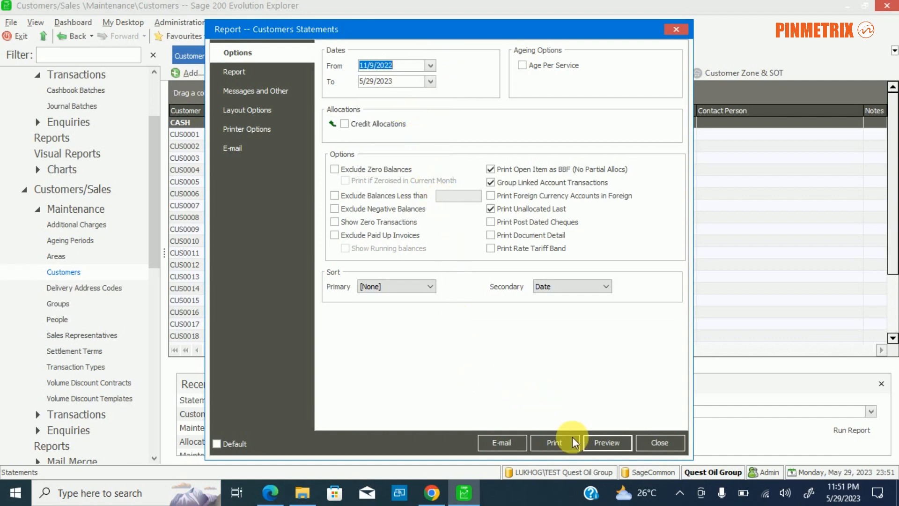
{"action": "left_click", "coordinate": [600, 440]}
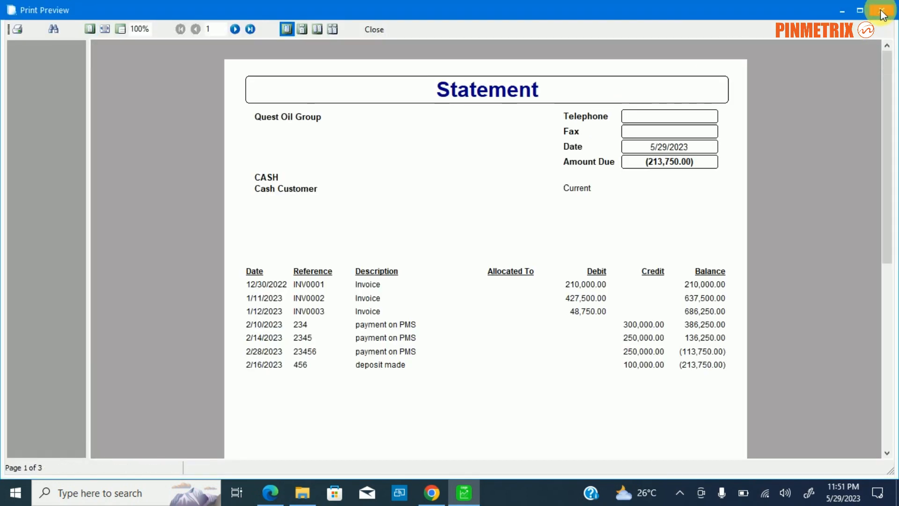
{"action": "left_click", "coordinate": [882, 12]}
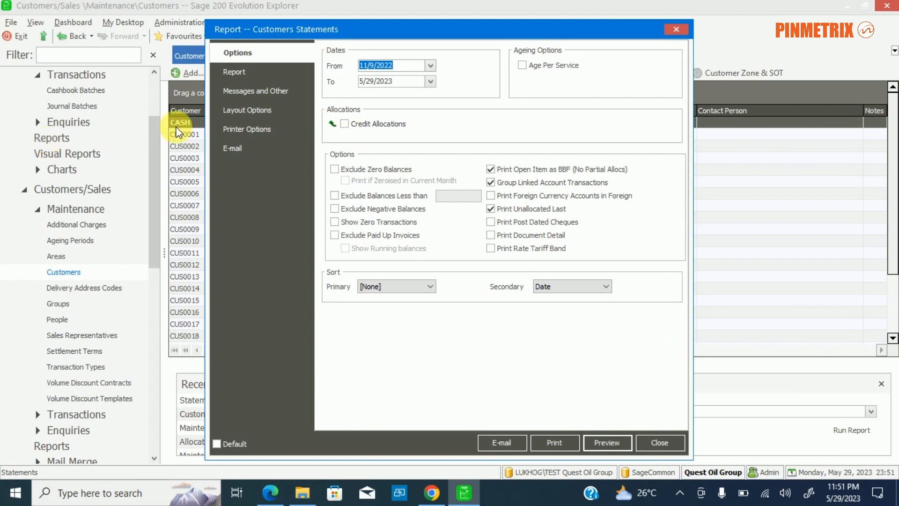
Limit the statement report to customer CASH in both range fields and review its preview.
{"action": "left_click", "coordinate": [244, 73]}
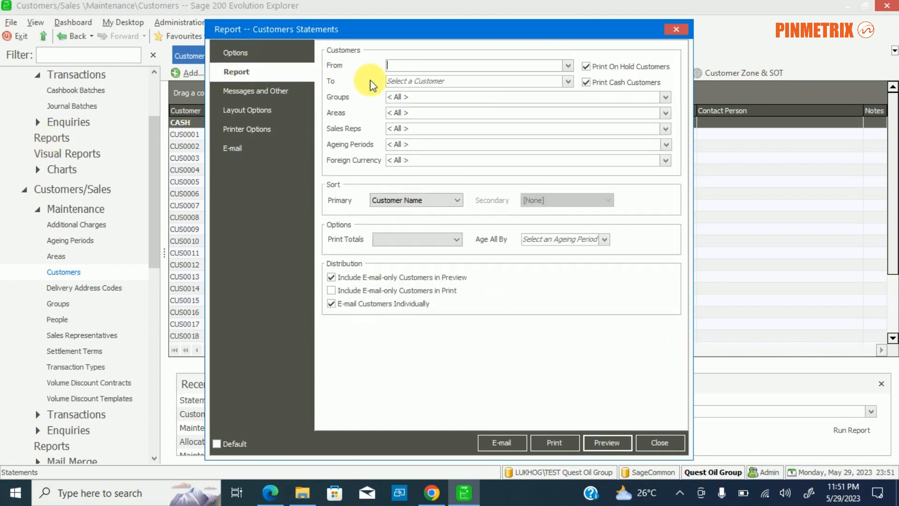
{"action": "left_click", "coordinate": [568, 66]}
{"action": "left_click", "coordinate": [515, 93]}
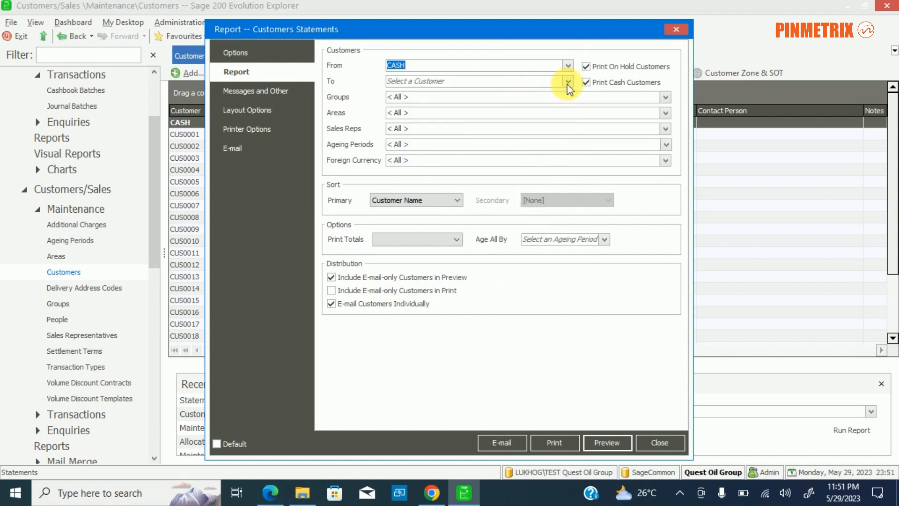
{"action": "left_click", "coordinate": [568, 81]}
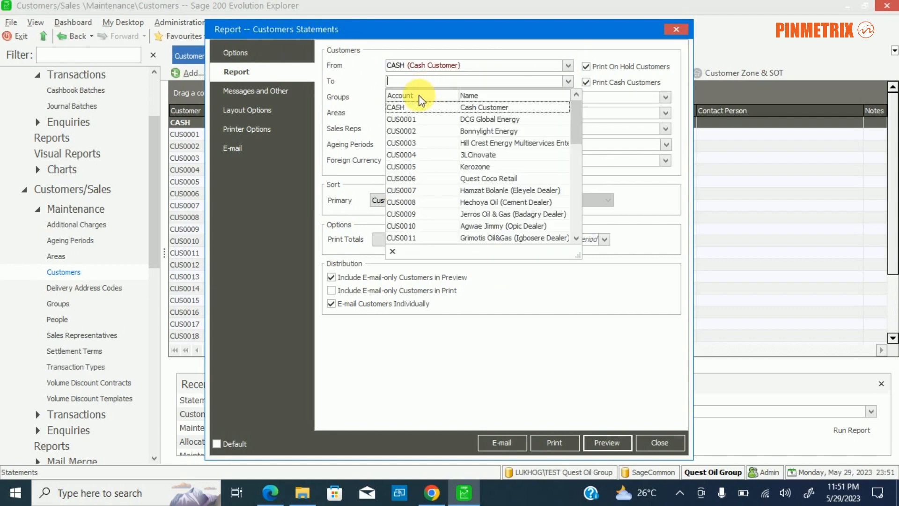
{"action": "left_click", "coordinate": [421, 107]}
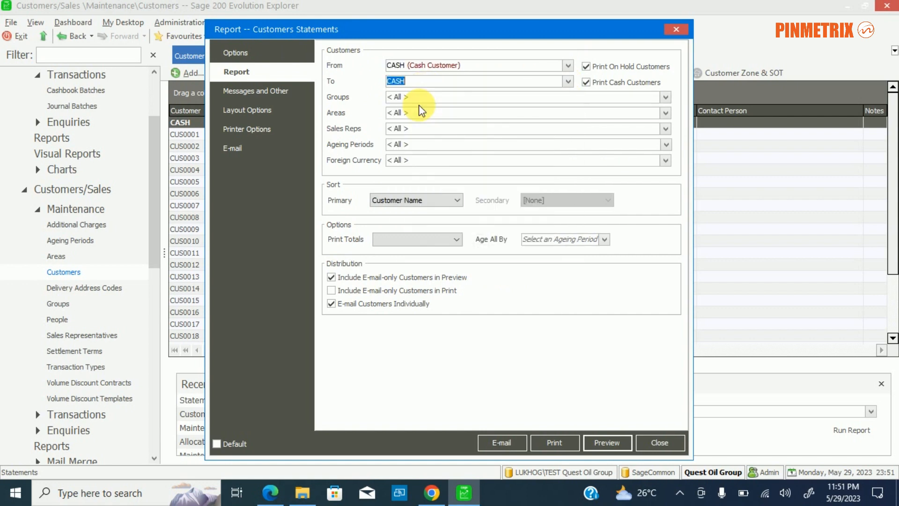
{"action": "left_click", "coordinate": [614, 445]}
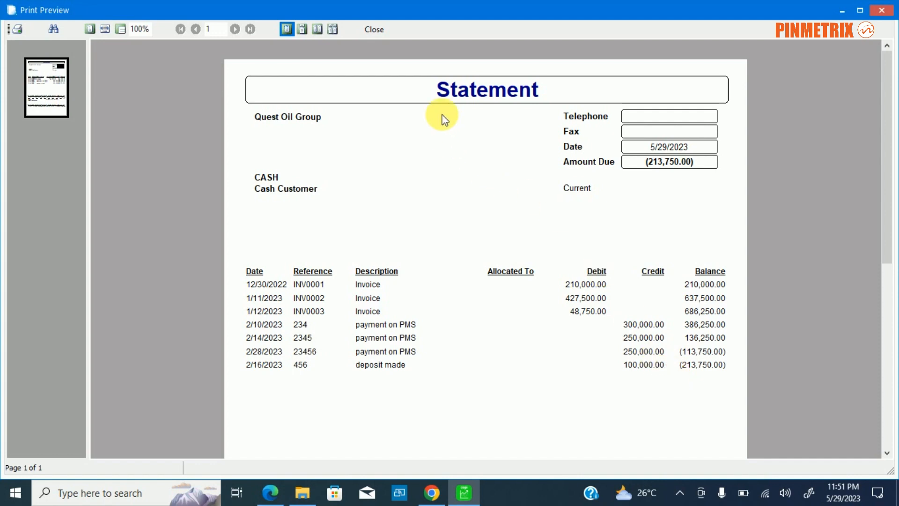
{"action": "left_click", "coordinate": [373, 29]}
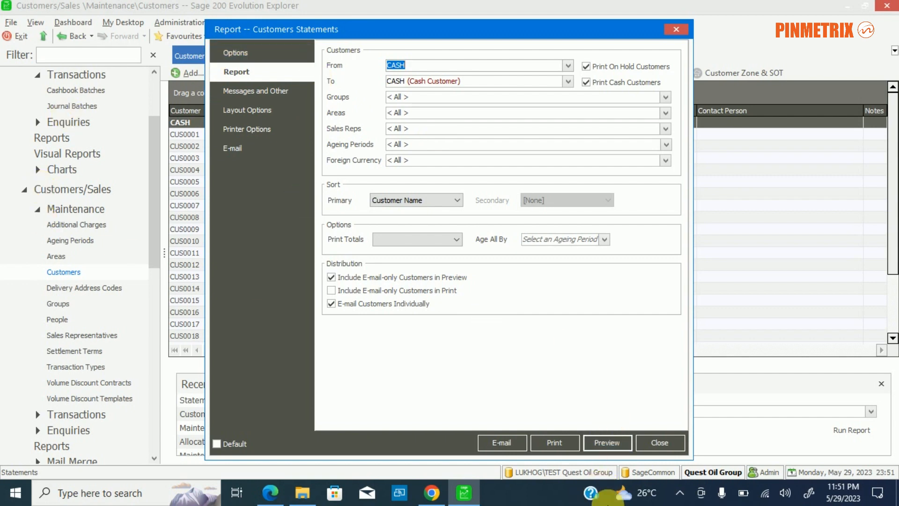
{"action": "left_click", "coordinate": [666, 440]}
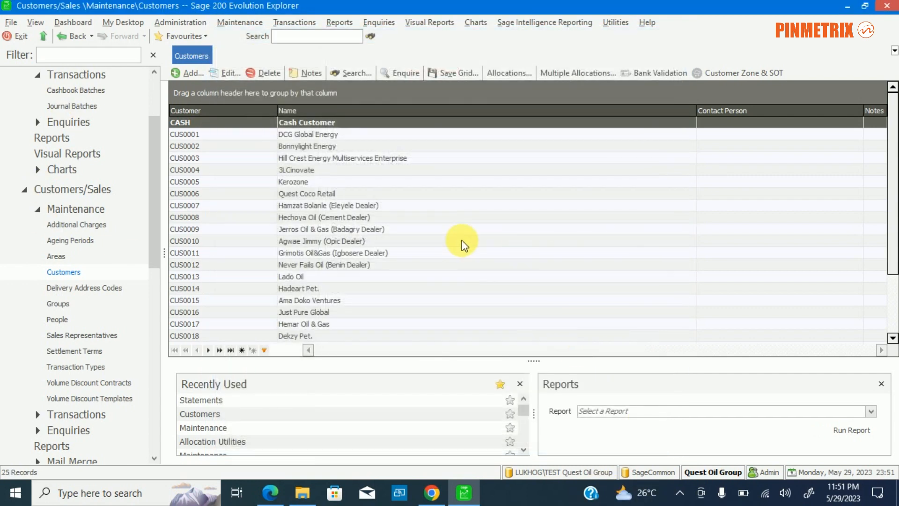
Preview the Customers Age Analysis report for customer CASH only and review the balances per ageing period.
{"action": "left_click", "coordinate": [333, 22]}
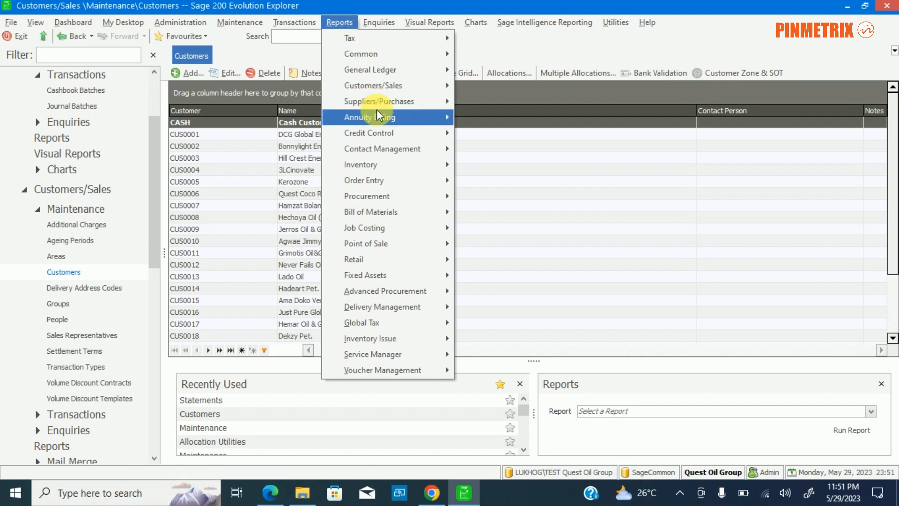
{"action": "mouse_move", "coordinate": [380, 87]}
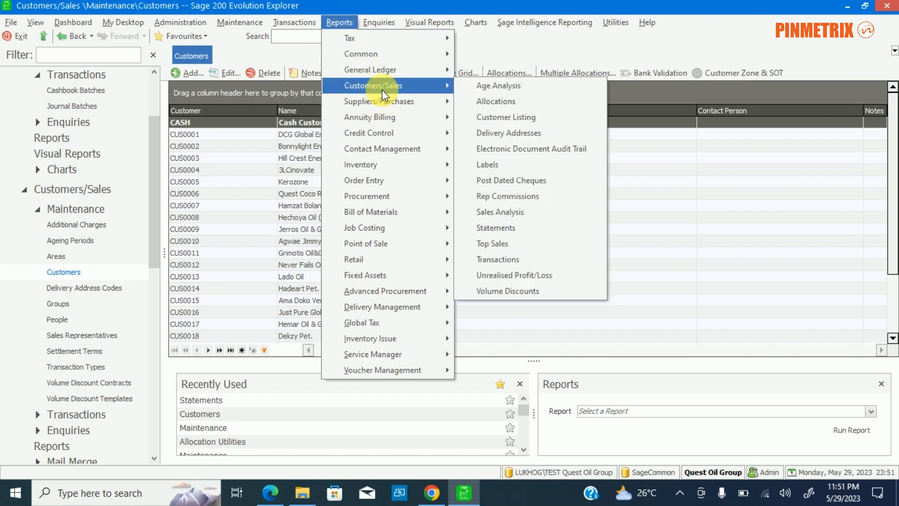
{"action": "left_click", "coordinate": [501, 87]}
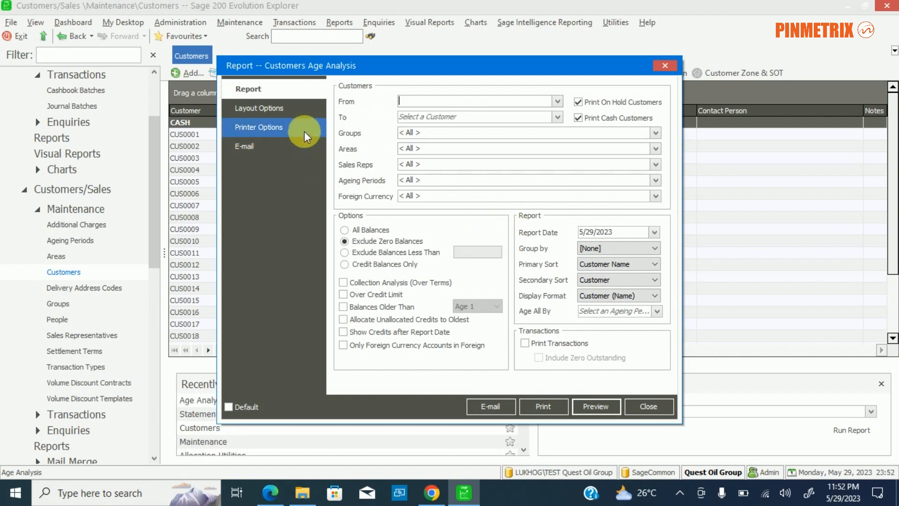
{"action": "left_click", "coordinate": [557, 101]}
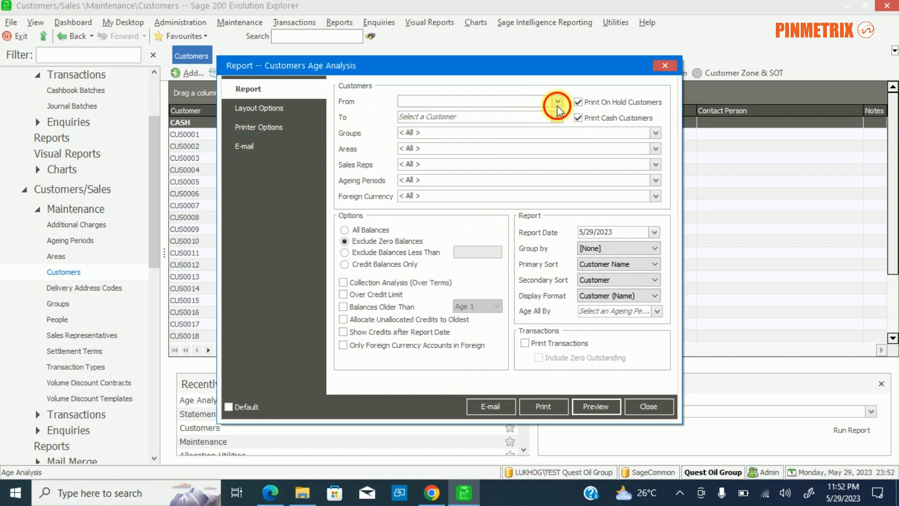
{"action": "left_click", "coordinate": [525, 129]}
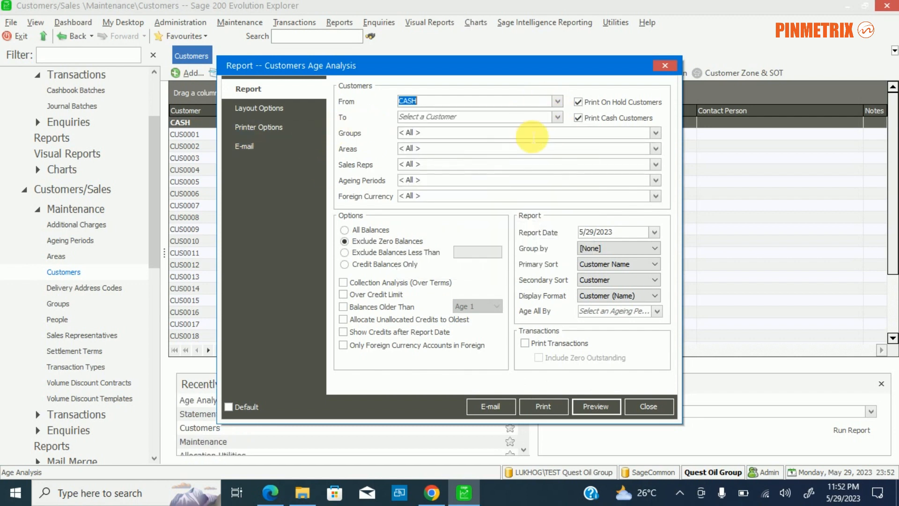
{"action": "left_click", "coordinate": [557, 117]}
{"action": "left_click", "coordinate": [502, 143]}
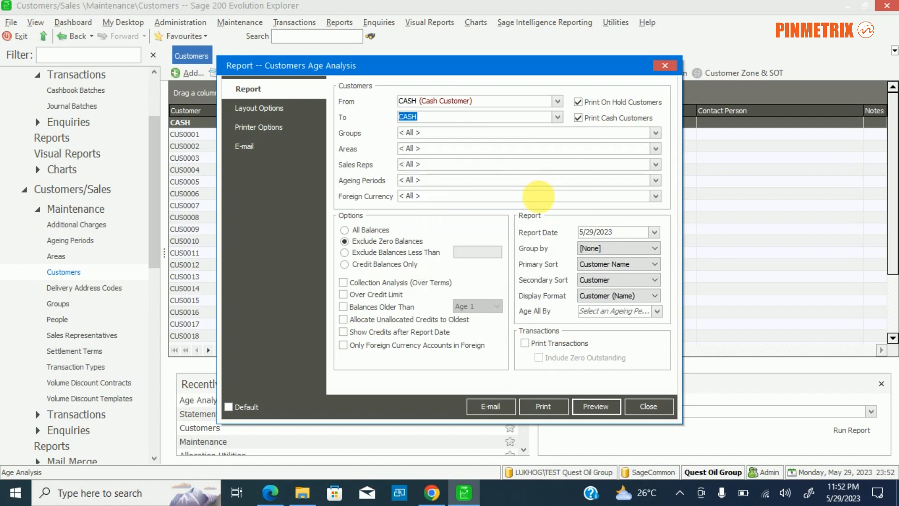
{"action": "left_click", "coordinate": [596, 416]}
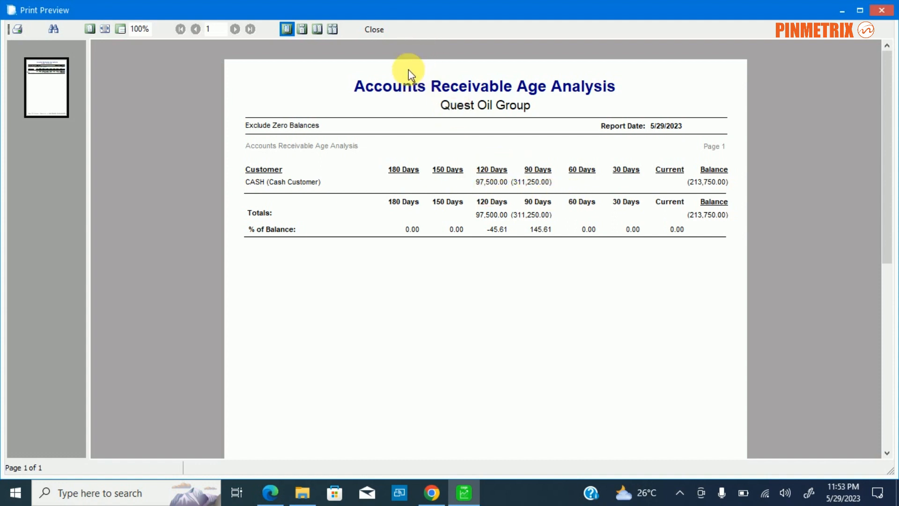
{"action": "left_click", "coordinate": [373, 30]}
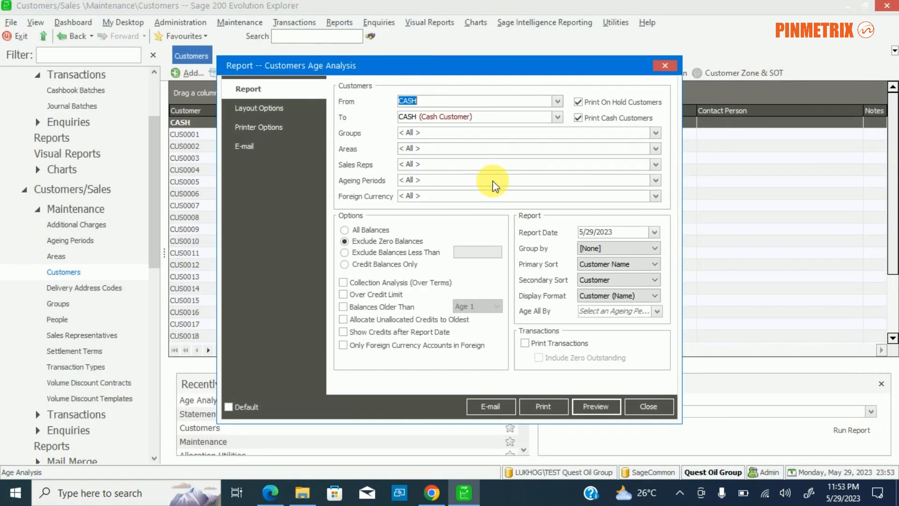
{"action": "left_click", "coordinate": [638, 401]}
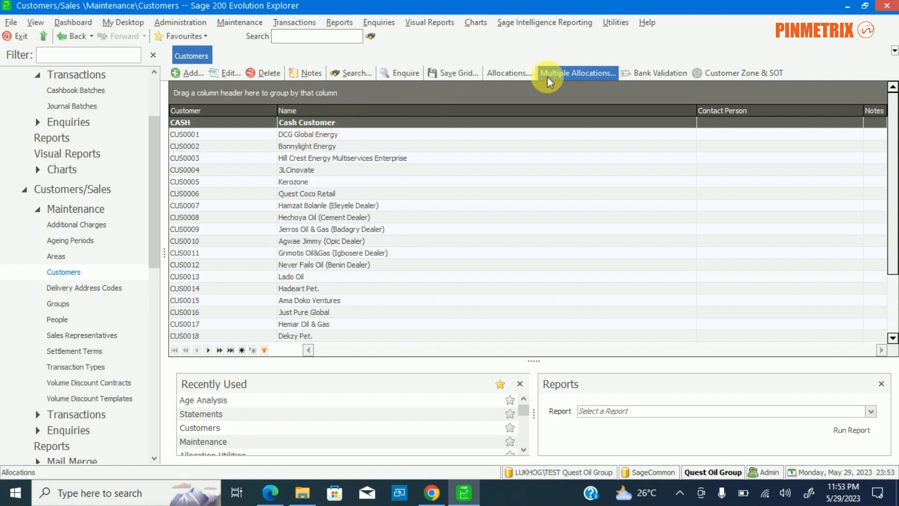
Reopen the Cash Customer's allocations and compare the outstanding amount of invoice INV0002 with those of the payments and the deposit.
{"action": "left_click", "coordinate": [511, 73]}
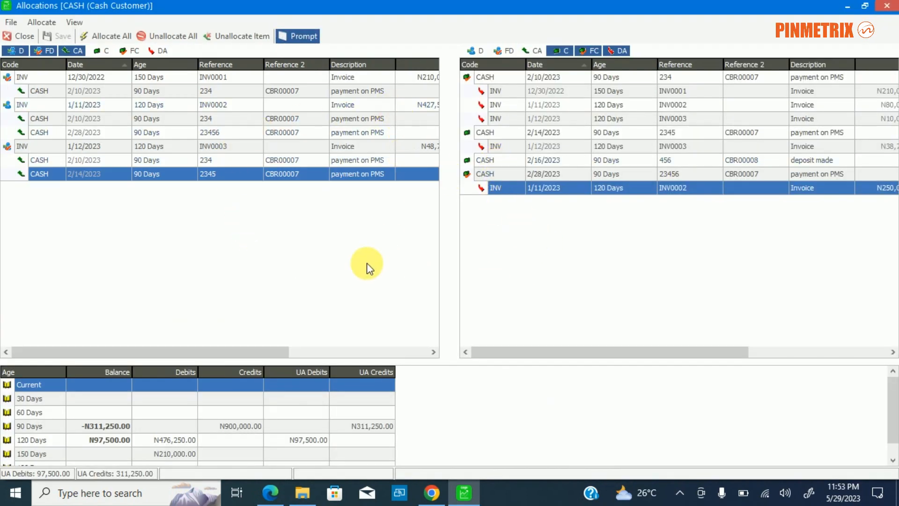
{"action": "left_click_drag", "start_coordinate": [240, 352], "coordinate": [421, 351]}
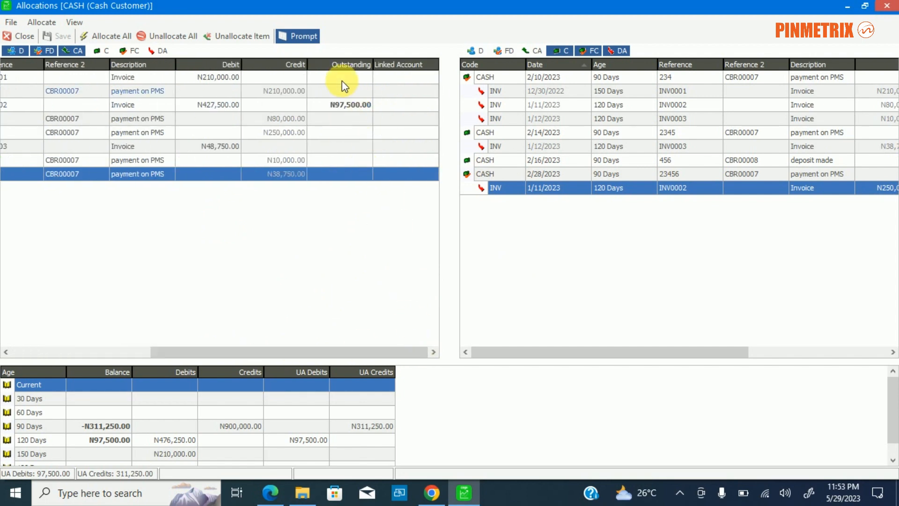
{"action": "left_click", "coordinate": [331, 108]}
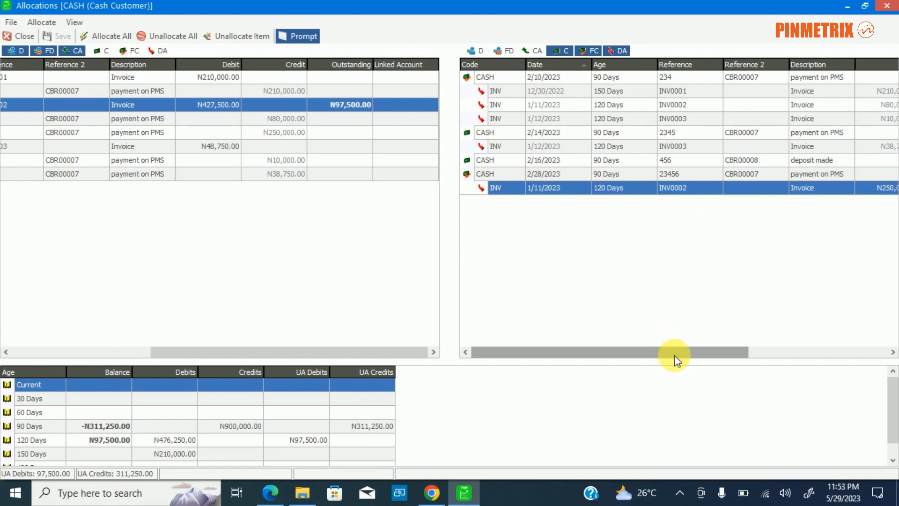
{"action": "left_click_drag", "start_coordinate": [686, 346], "coordinate": [828, 353]}
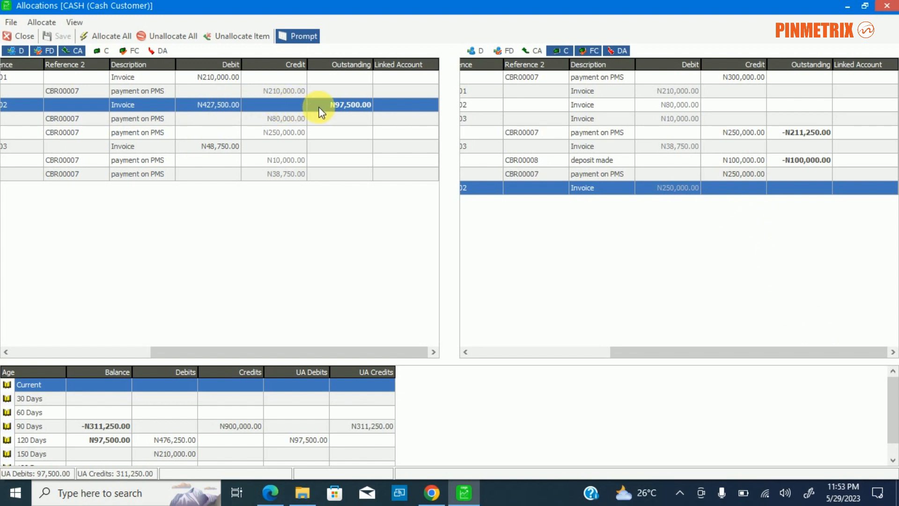
{"action": "left_click_drag", "start_coordinate": [294, 109], "coordinate": [632, 209]}
{"action": "left_click", "coordinate": [734, 158]}
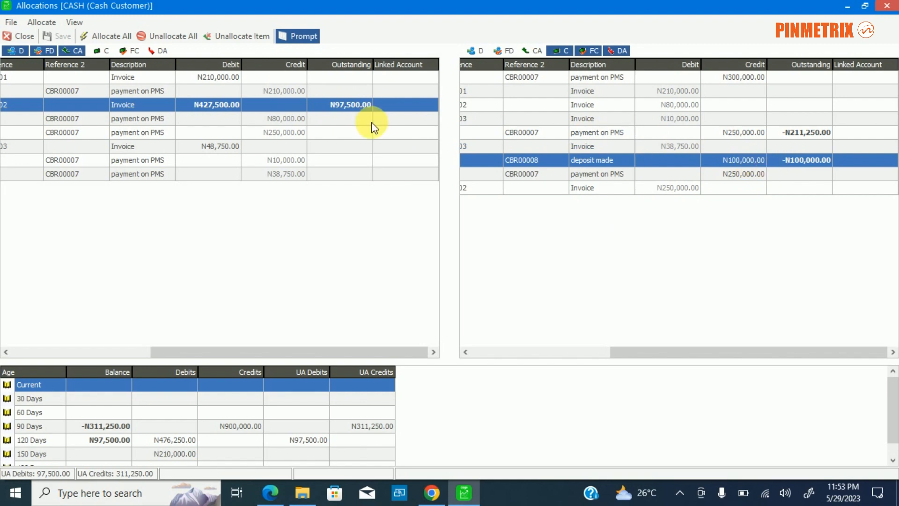
Allocate 97,500 of the CBR00008 deposit to invoice INV0002, and close the Cash Customer's allocations with the changes saved.
{"action": "left_click_drag", "start_coordinate": [321, 104], "coordinate": [609, 156]}
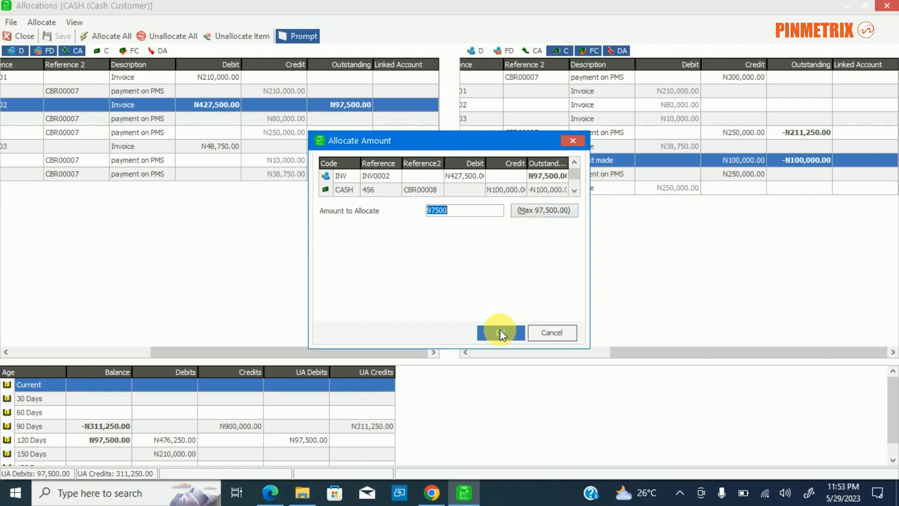
{"action": "left_click", "coordinate": [500, 332]}
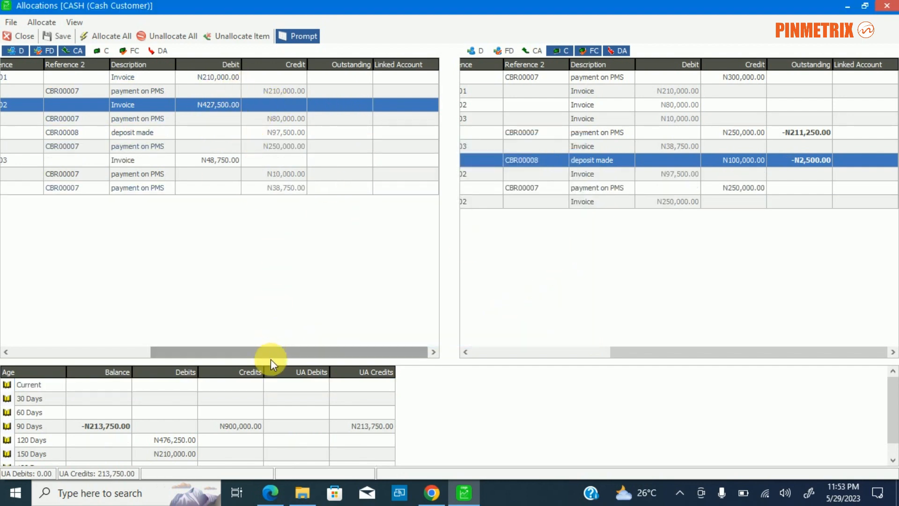
{"action": "left_click_drag", "start_coordinate": [282, 355], "coordinate": [309, 356]}
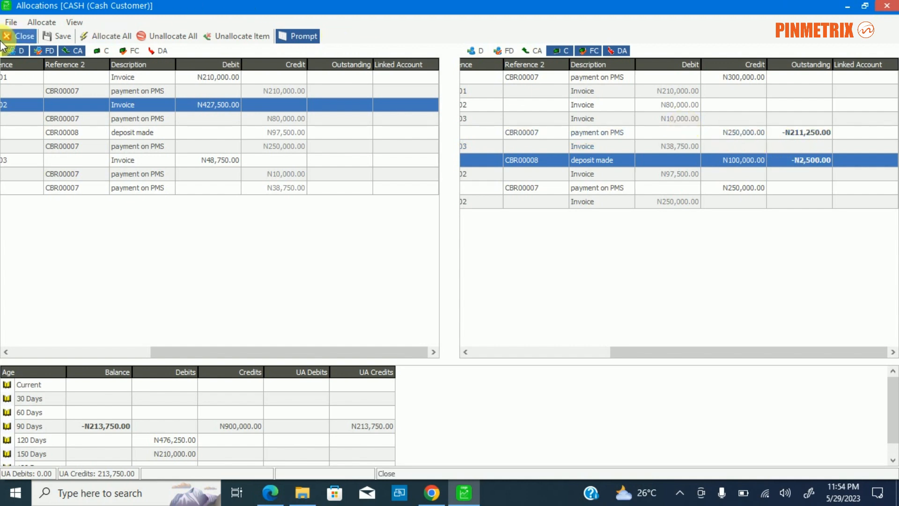
{"action": "left_click", "coordinate": [20, 35]}
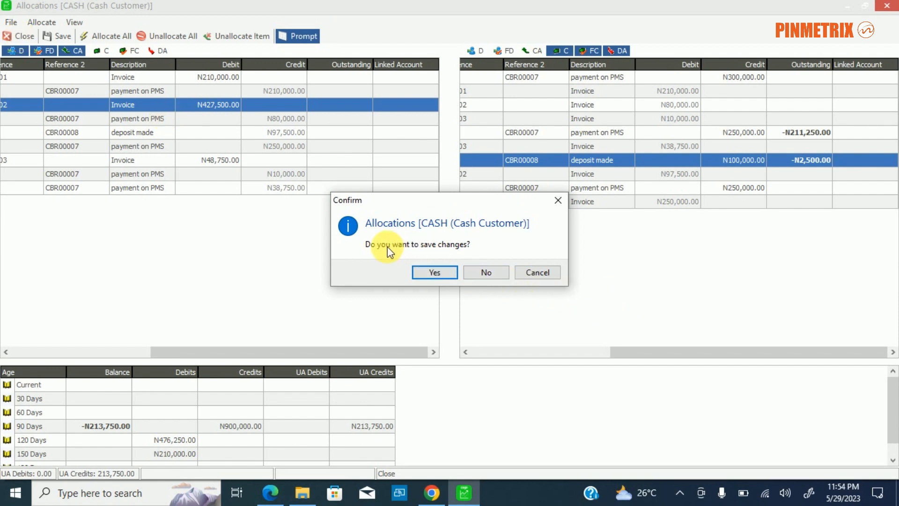
{"action": "left_click", "coordinate": [445, 272]}
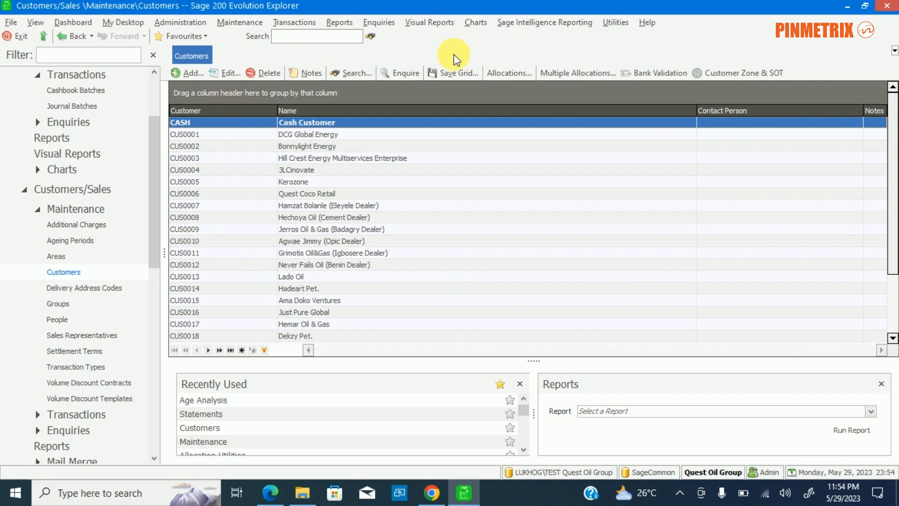
Preview the Customers Age Analysis report from CASH to CASH, check the 90 Days and total balances, and close the report.
{"action": "left_click", "coordinate": [332, 24]}
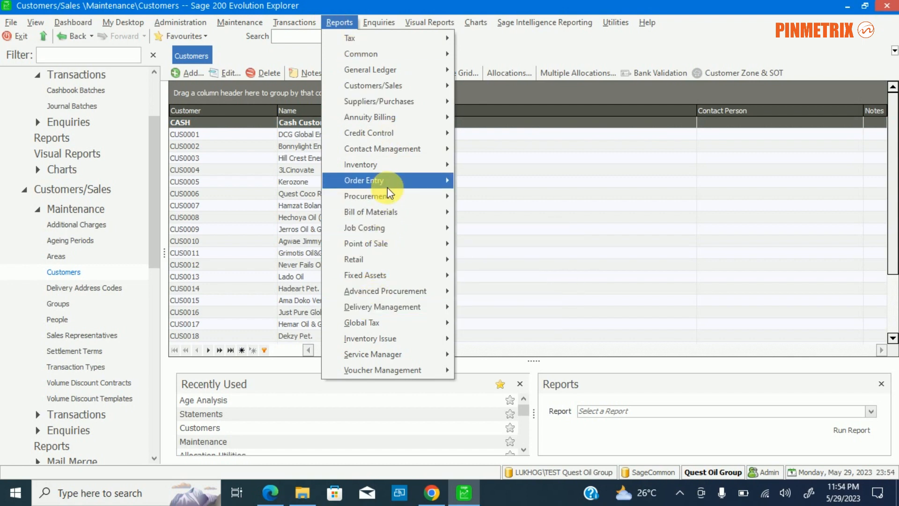
{"action": "mouse_move", "coordinate": [384, 146]}
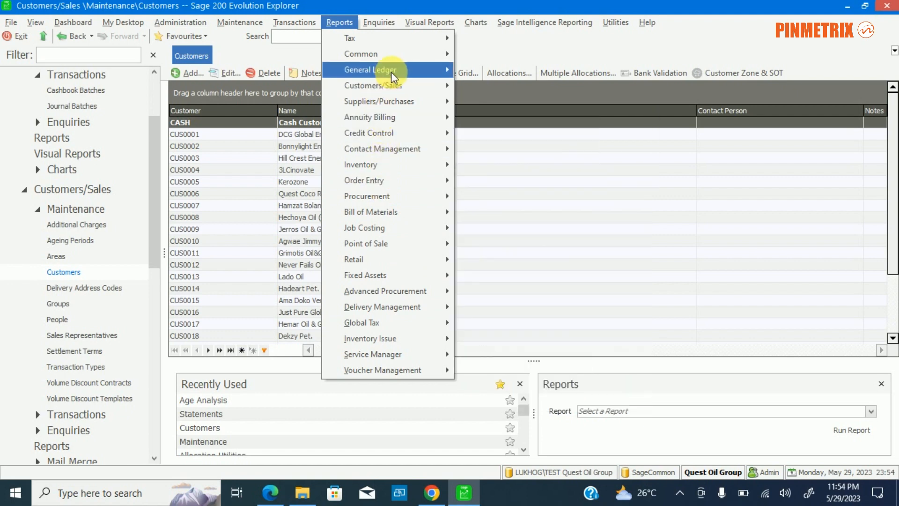
{"action": "mouse_move", "coordinate": [391, 89]}
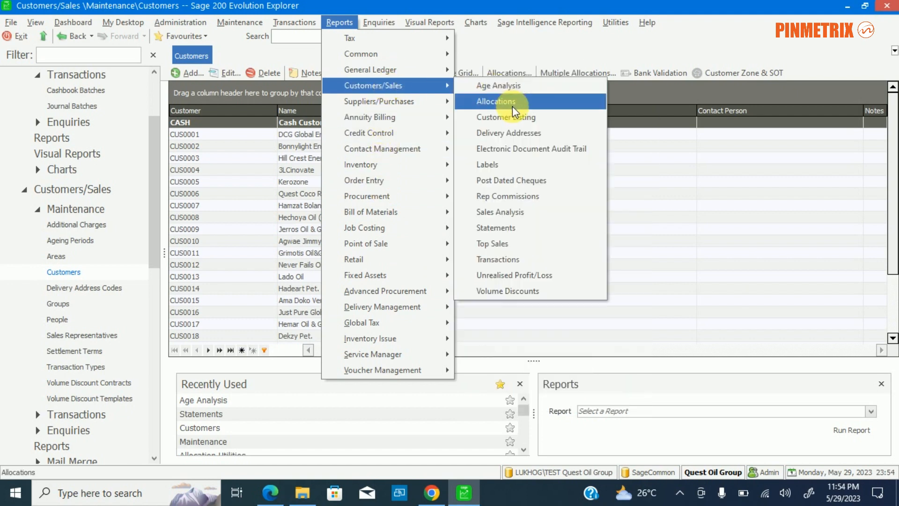
{"action": "left_click", "coordinate": [524, 88]}
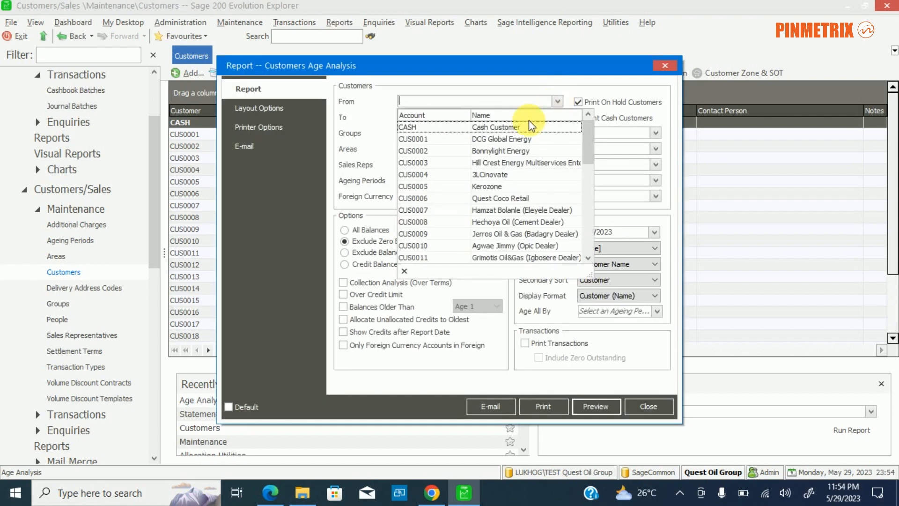
{"action": "left_click", "coordinate": [558, 101]}
{"action": "left_click", "coordinate": [449, 127]}
{"action": "left_click", "coordinate": [558, 117]}
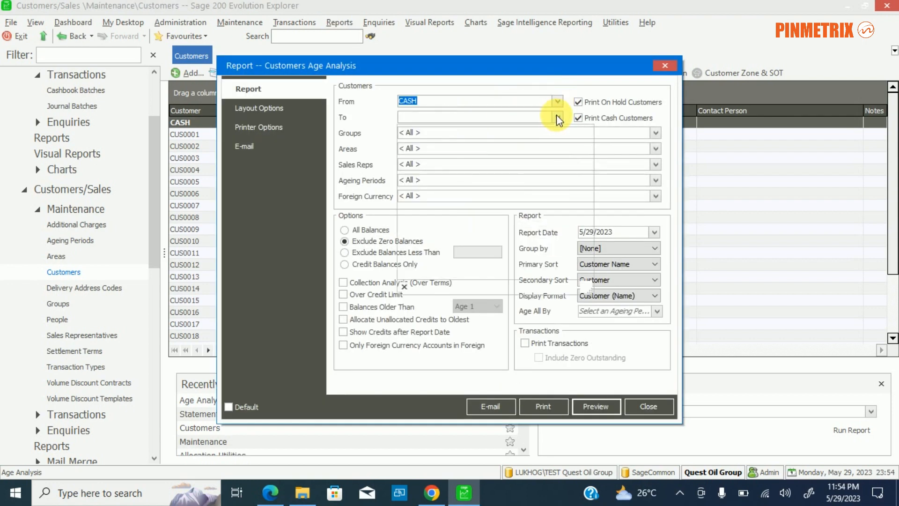
{"action": "left_click", "coordinate": [477, 142]}
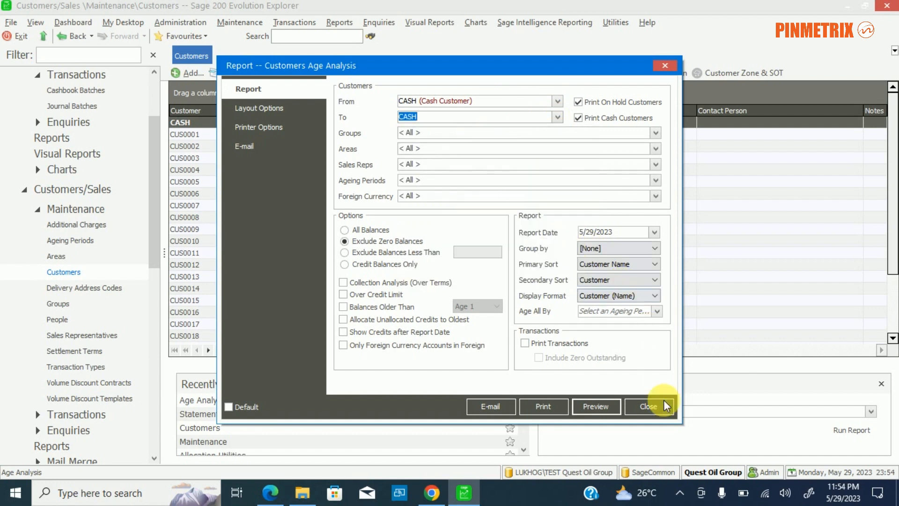
{"action": "left_click", "coordinate": [609, 407]}
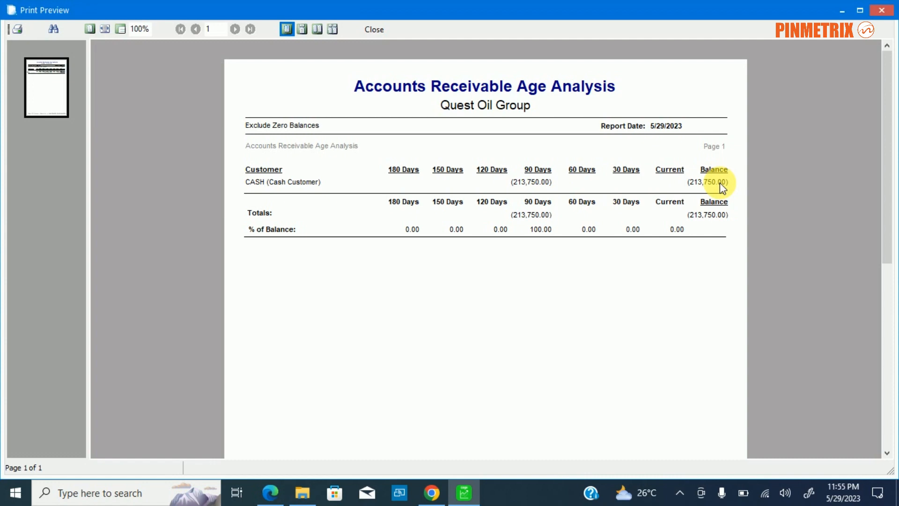
{"action": "left_click", "coordinate": [373, 30]}
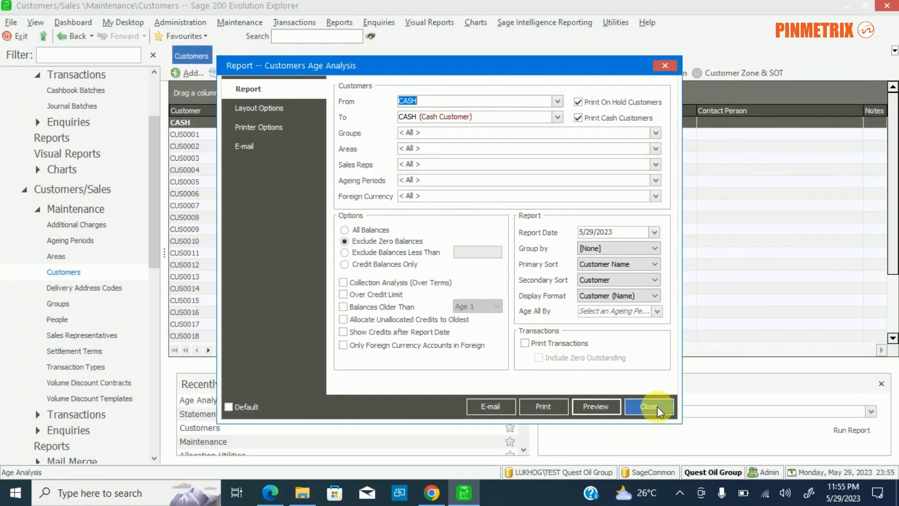
{"action": "left_click", "coordinate": [650, 407]}
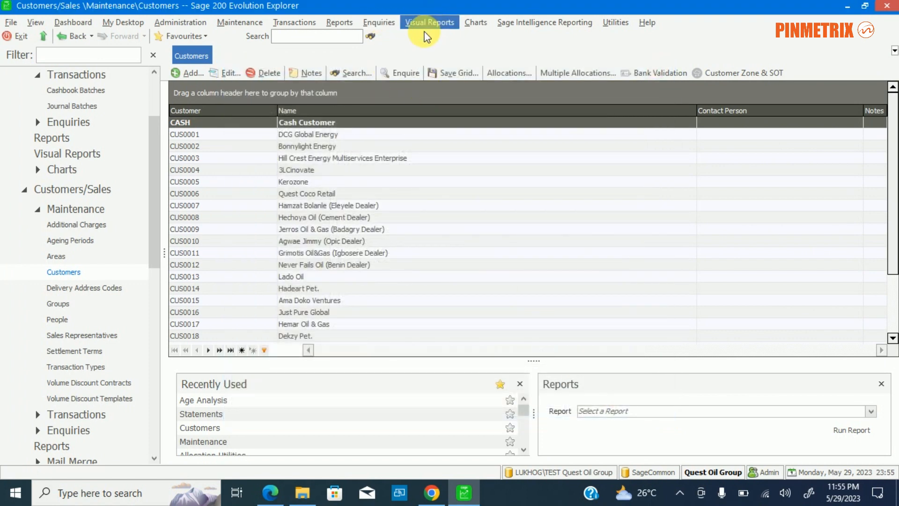
Open the Customers Allocations report and set its start date to 11/23/2022.
{"action": "left_click", "coordinate": [343, 21]}
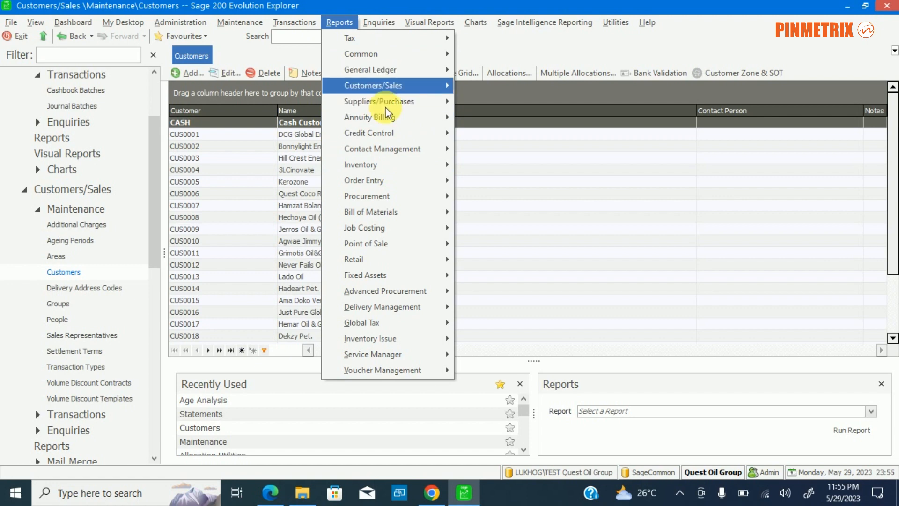
{"action": "mouse_move", "coordinate": [402, 85]}
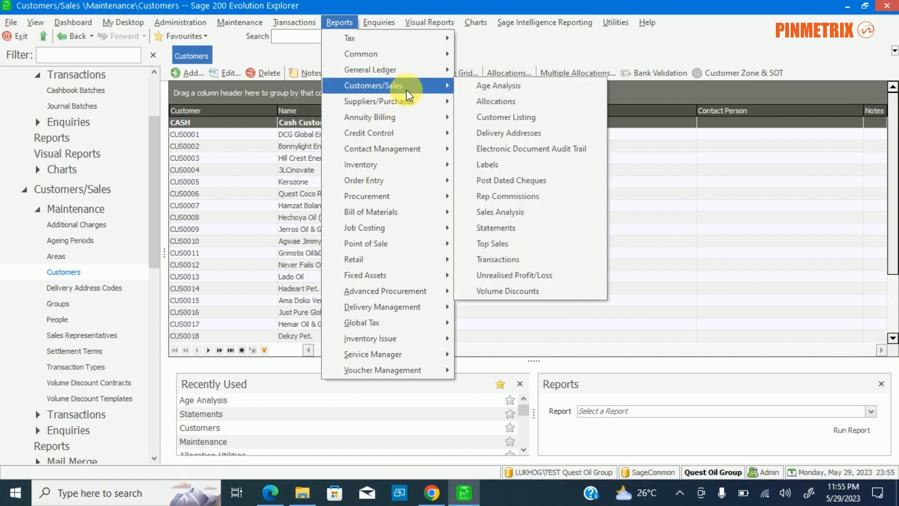
{"action": "left_click", "coordinate": [521, 104]}
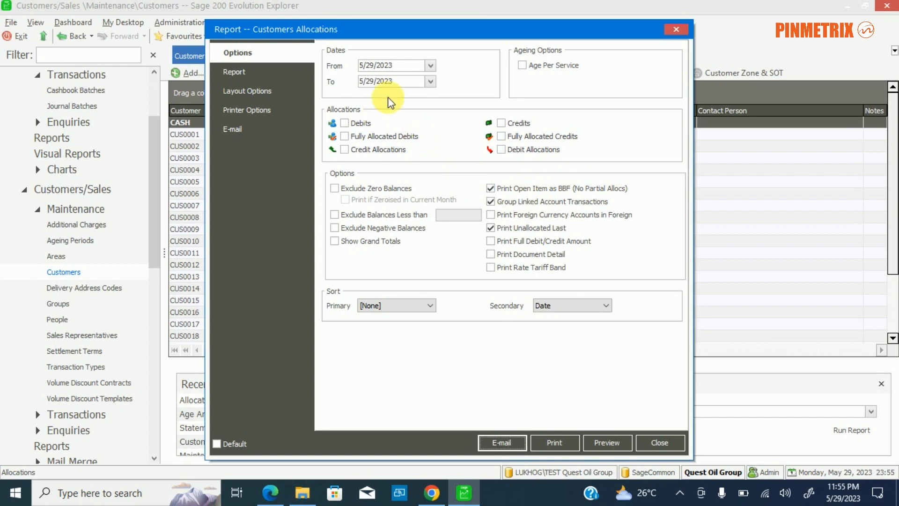
{"action": "left_click", "coordinate": [430, 65]}
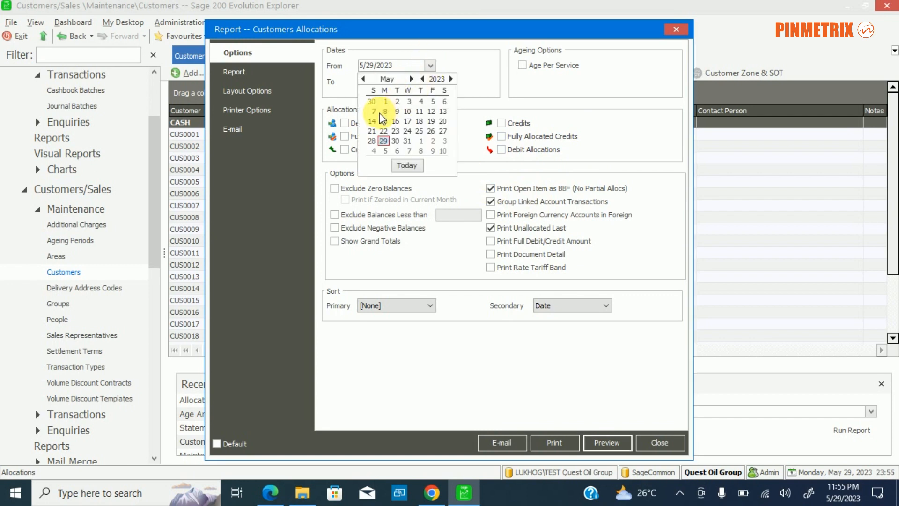
{"action": "left_click", "coordinate": [360, 73]}
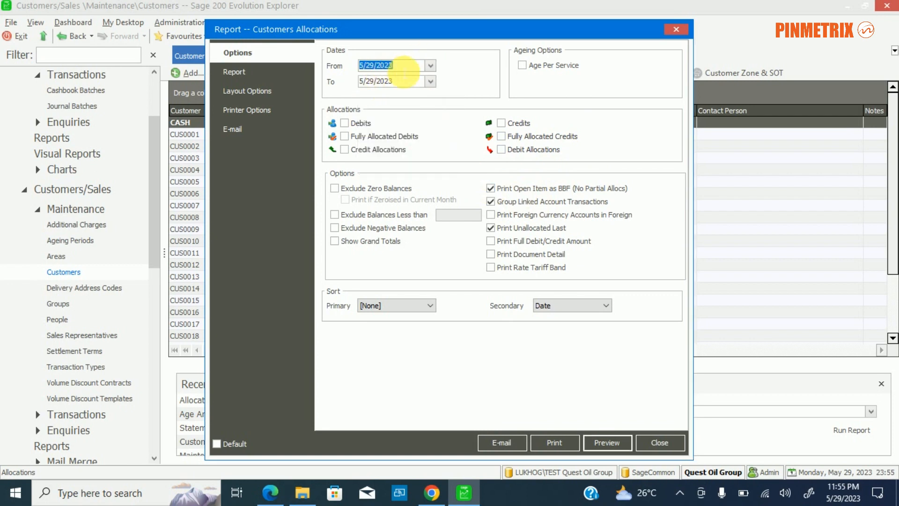
{"action": "left_click", "coordinate": [431, 66]}
{"action": "left_click", "coordinate": [364, 79]}
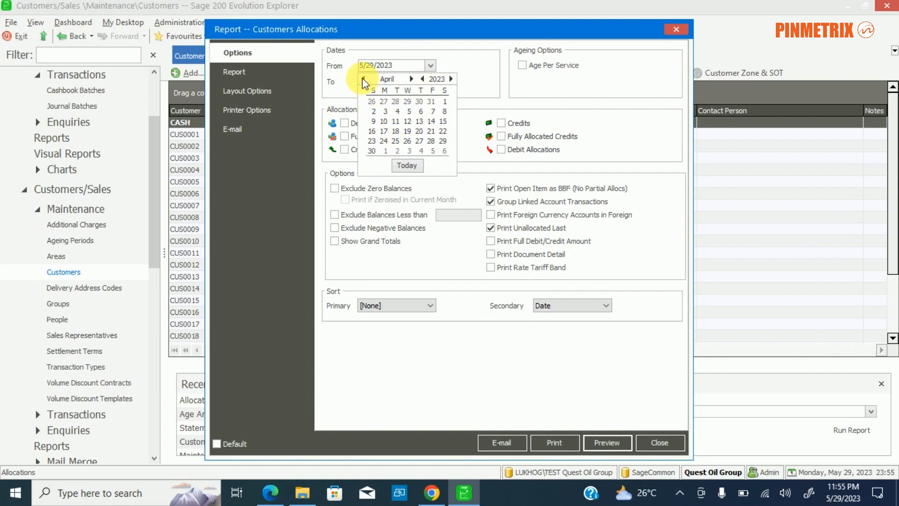
{"action": "left_click", "coordinate": [363, 79]}
{"action": "left_click", "coordinate": [363, 79]}
{"action": "left_click", "coordinate": [364, 79]}
{"action": "left_click", "coordinate": [364, 79]}
{"action": "left_click", "coordinate": [364, 79]}
{"action": "left_click", "coordinate": [407, 131]}
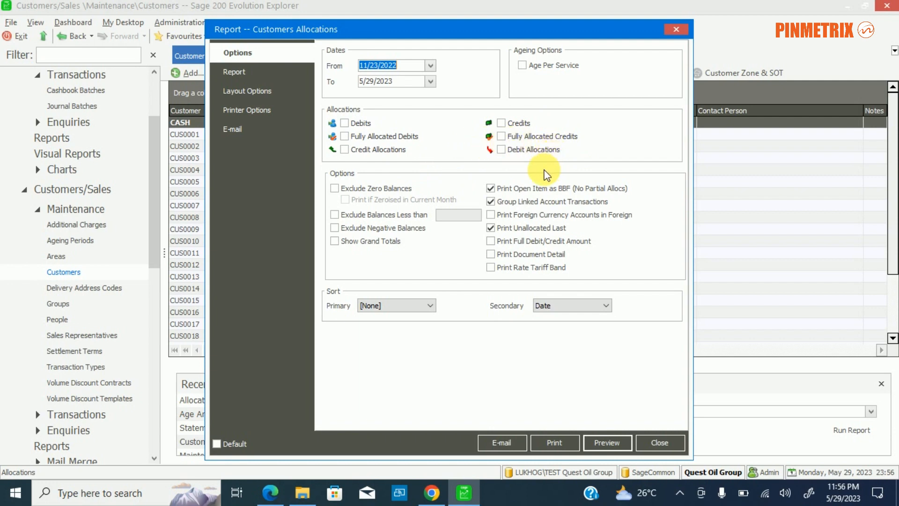
Limit the Customers Allocations report to customer CASH in both range fields and review its preview.
{"action": "left_click", "coordinate": [261, 75]}
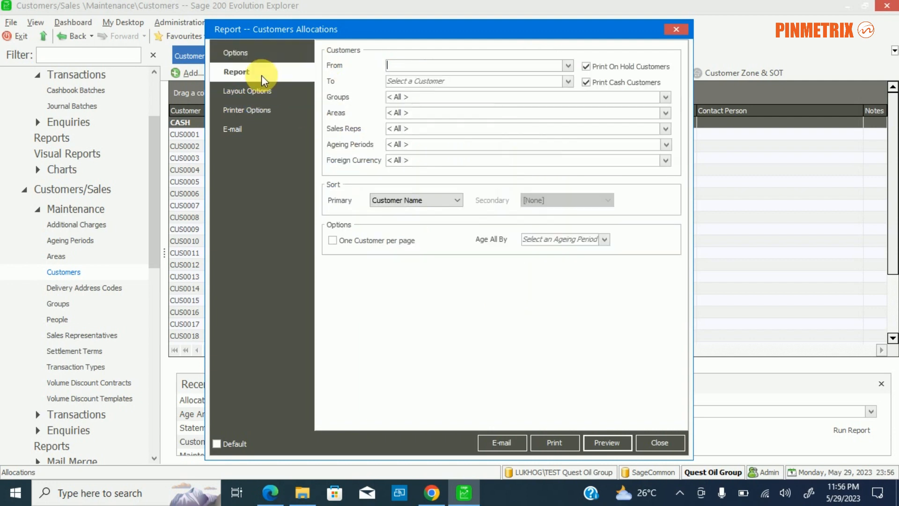
{"action": "left_click", "coordinate": [568, 67]}
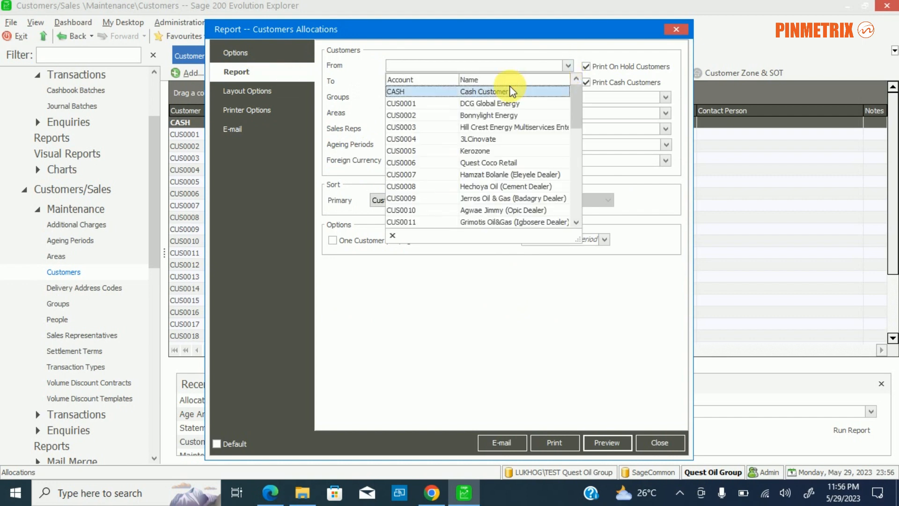
{"action": "left_click", "coordinate": [501, 94]}
{"action": "left_click", "coordinate": [567, 81]}
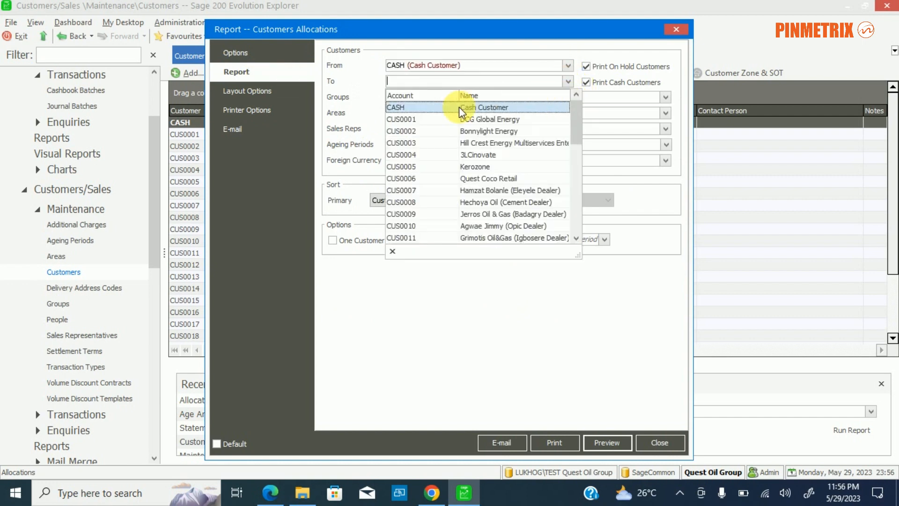
{"action": "left_click", "coordinate": [459, 107]}
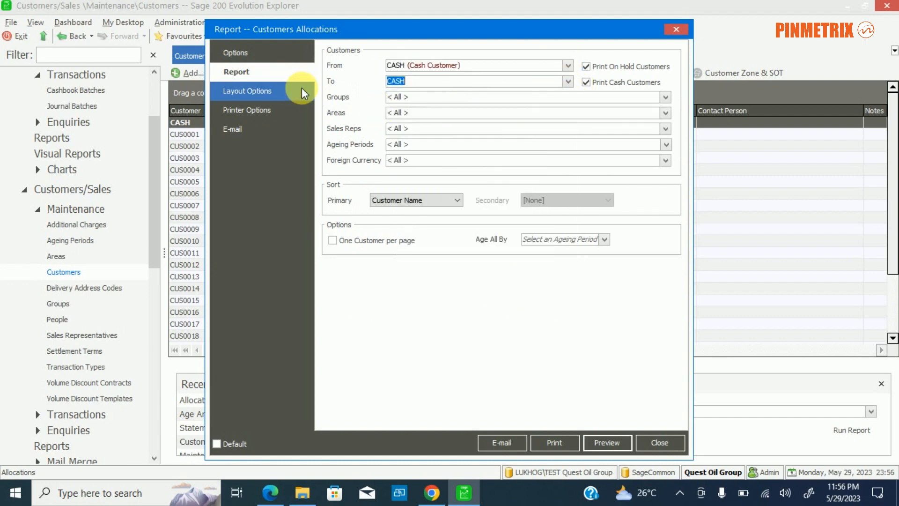
{"action": "left_click", "coordinate": [251, 50]}
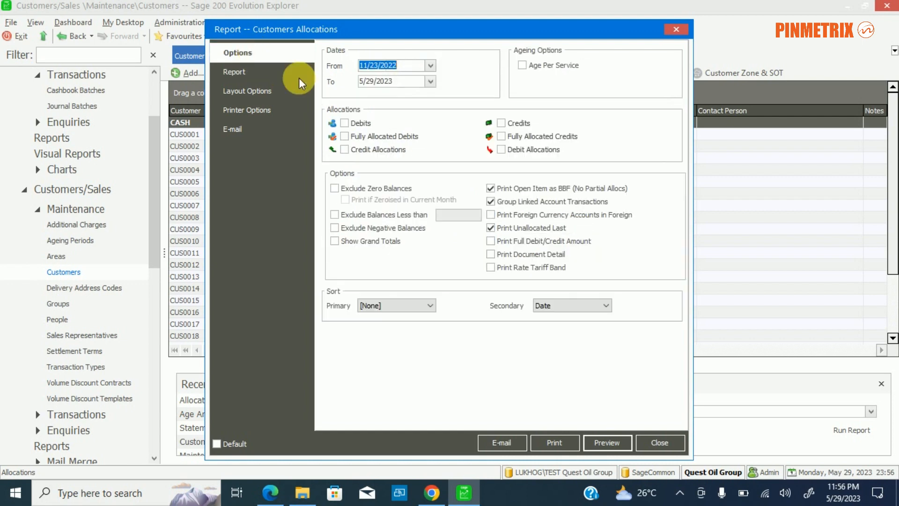
{"action": "left_click", "coordinate": [617, 444]}
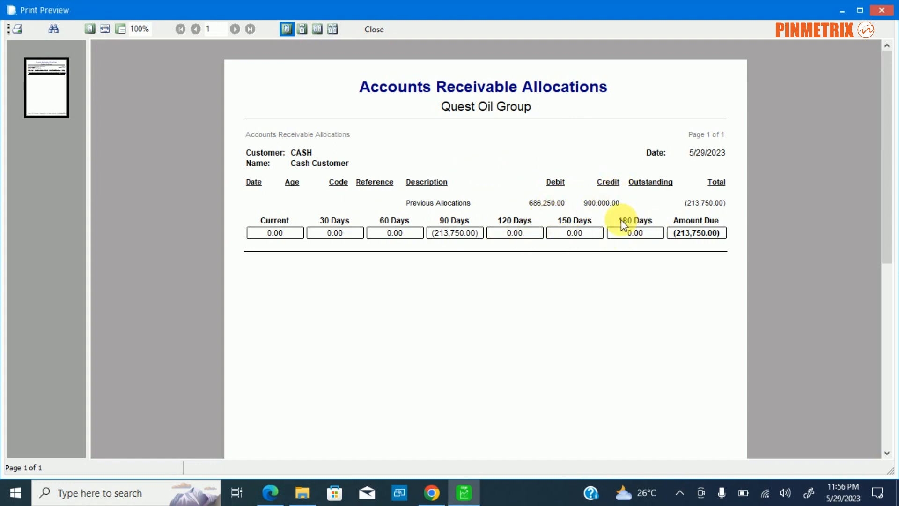
{"action": "left_click", "coordinate": [374, 29]}
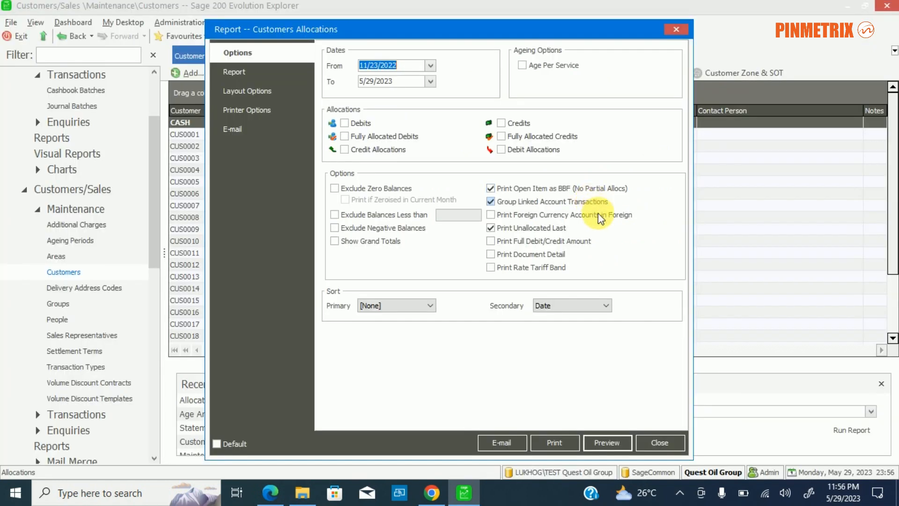
Include debits, credits, fully allocated debits and credits, and credit and debit allocations in the Allocations report, and review its preview.
{"action": "left_click", "coordinate": [347, 122]}
{"action": "left_click", "coordinate": [346, 135]}
{"action": "left_click", "coordinate": [346, 148]}
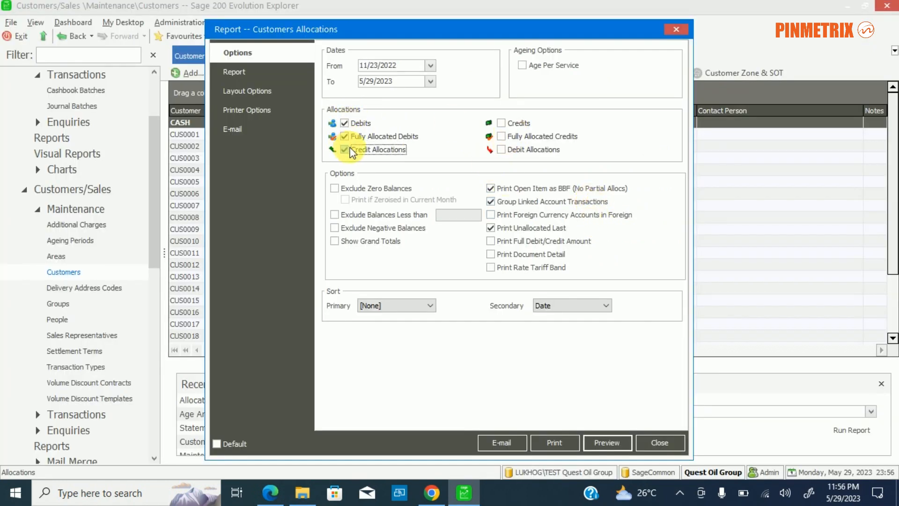
{"action": "left_click", "coordinate": [502, 122]}
{"action": "left_click", "coordinate": [503, 135]}
{"action": "left_click", "coordinate": [503, 149]}
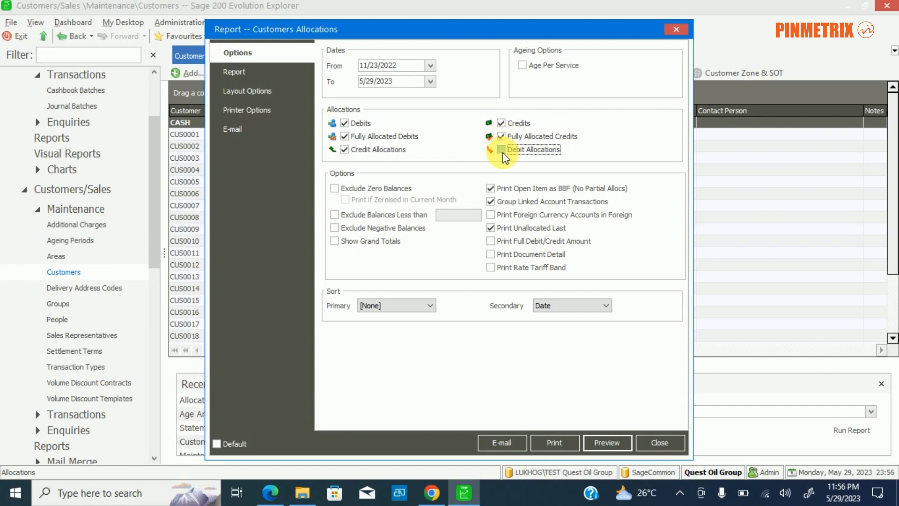
{"action": "left_click", "coordinate": [607, 442]}
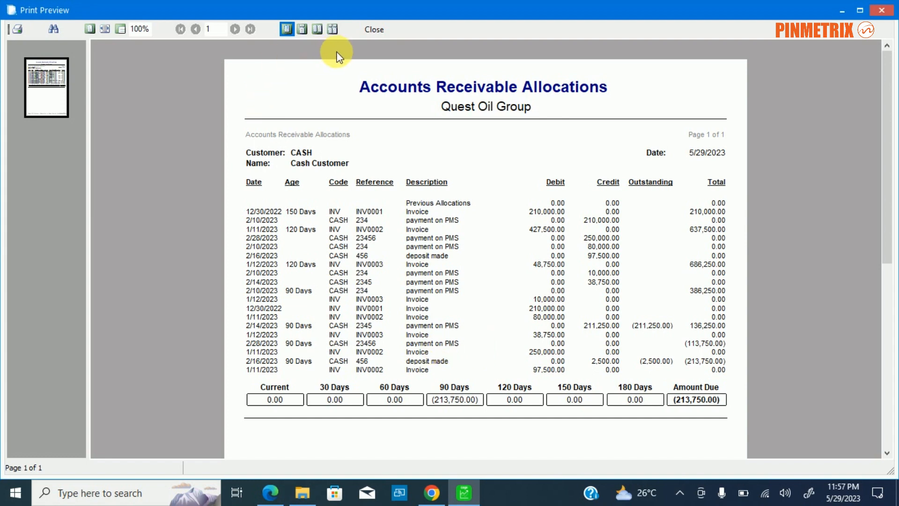
{"action": "left_click", "coordinate": [380, 29]}
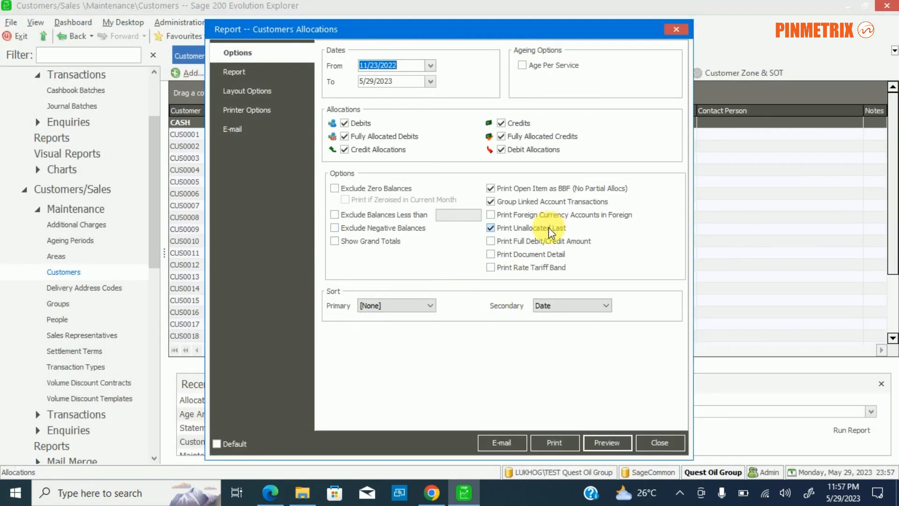